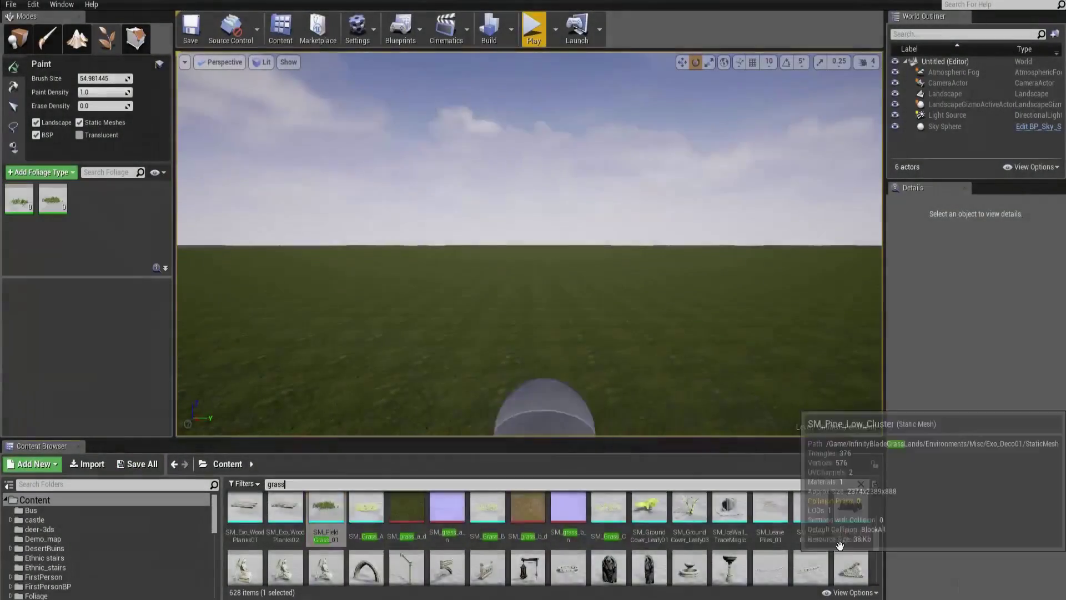
# Step: Add another grass foliage type and paint dense grass across the foreground
pyautogui.scroll(-5, 833, 555)
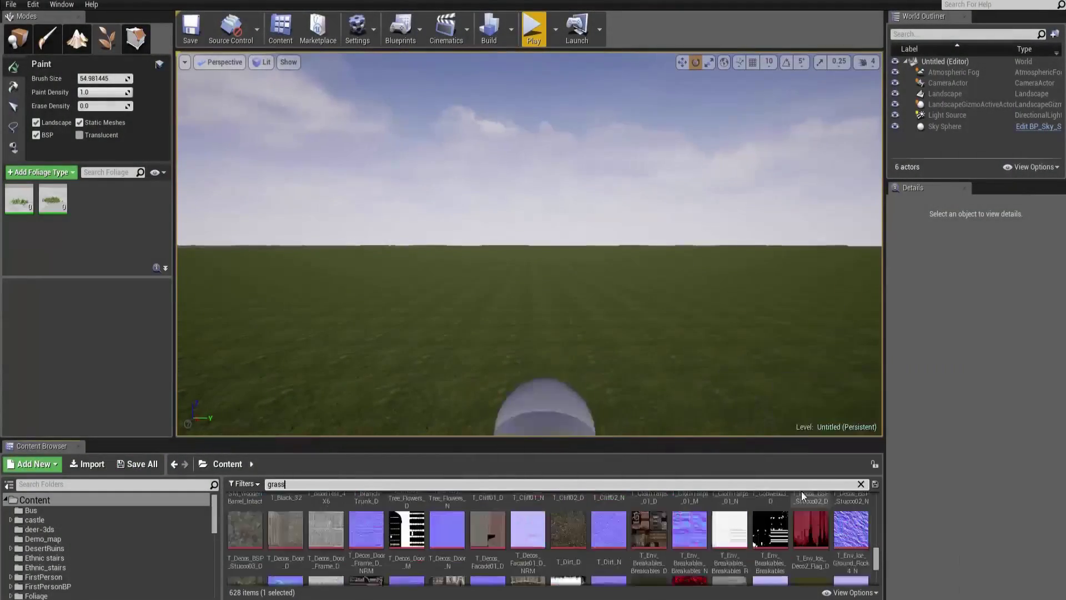
pyautogui.scroll(10, 685, 535)
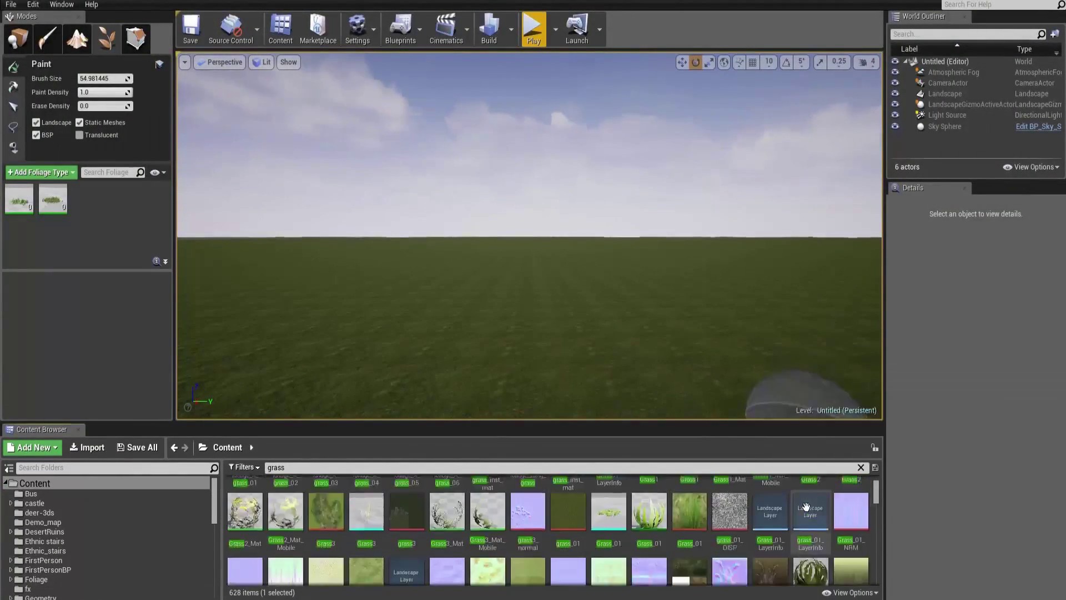
pyautogui.moveTo(568, 526); pyautogui.dragTo(541, 386)
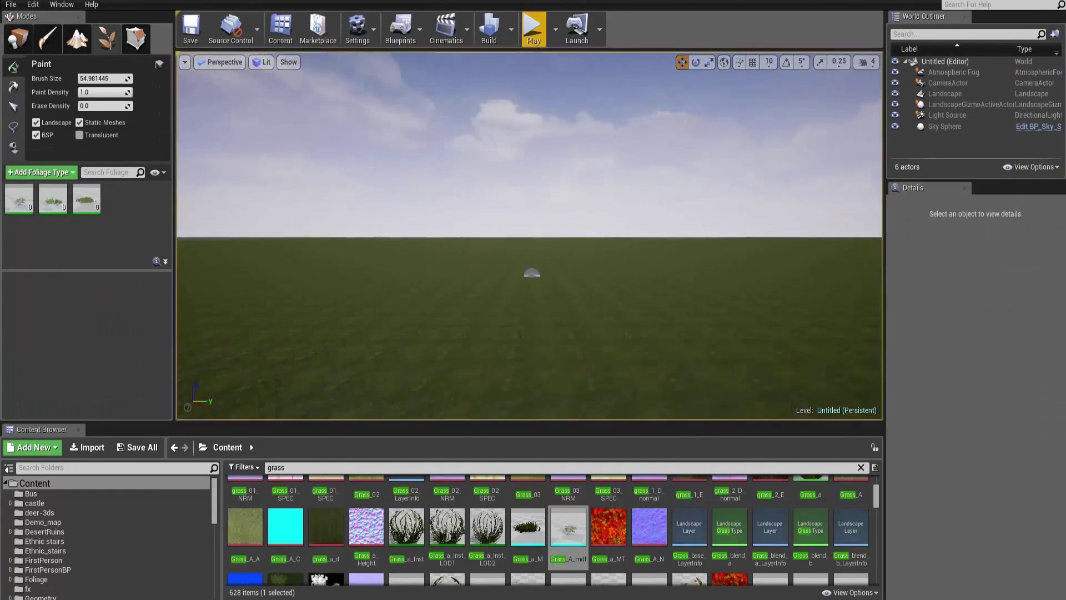
pyautogui.moveTo(482, 357); pyautogui.dragTo(579, 356)
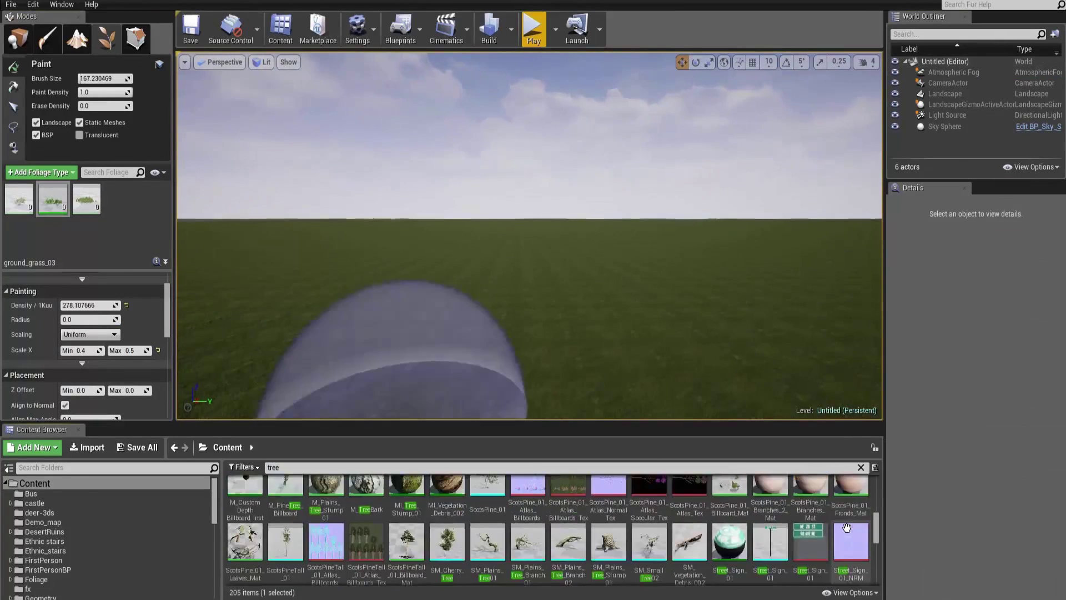
pyautogui.scroll(-3, 846, 526)
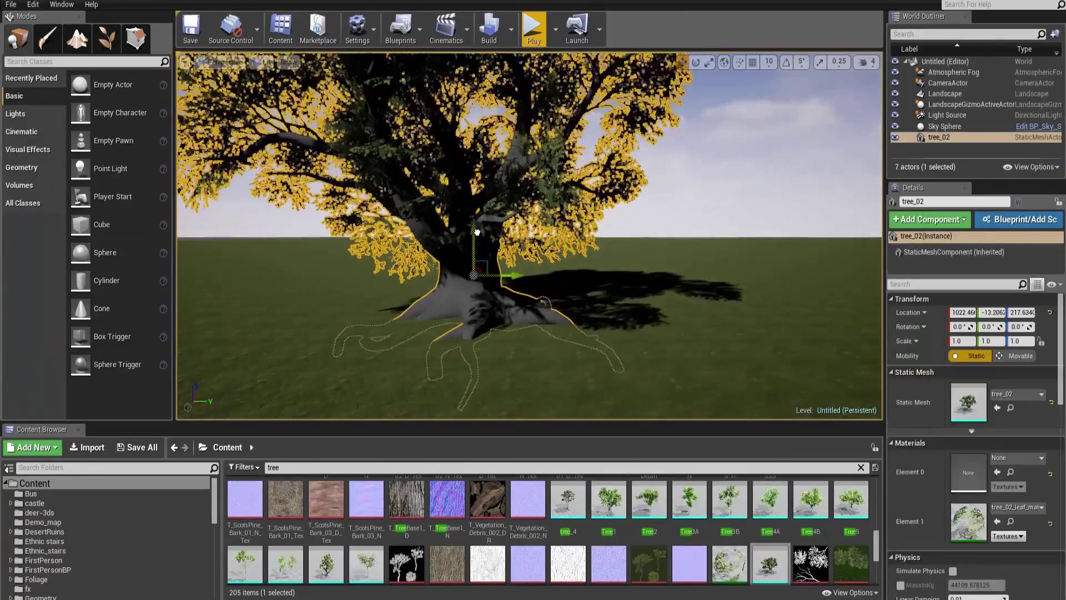
pyautogui.scroll(1, 417, 482)
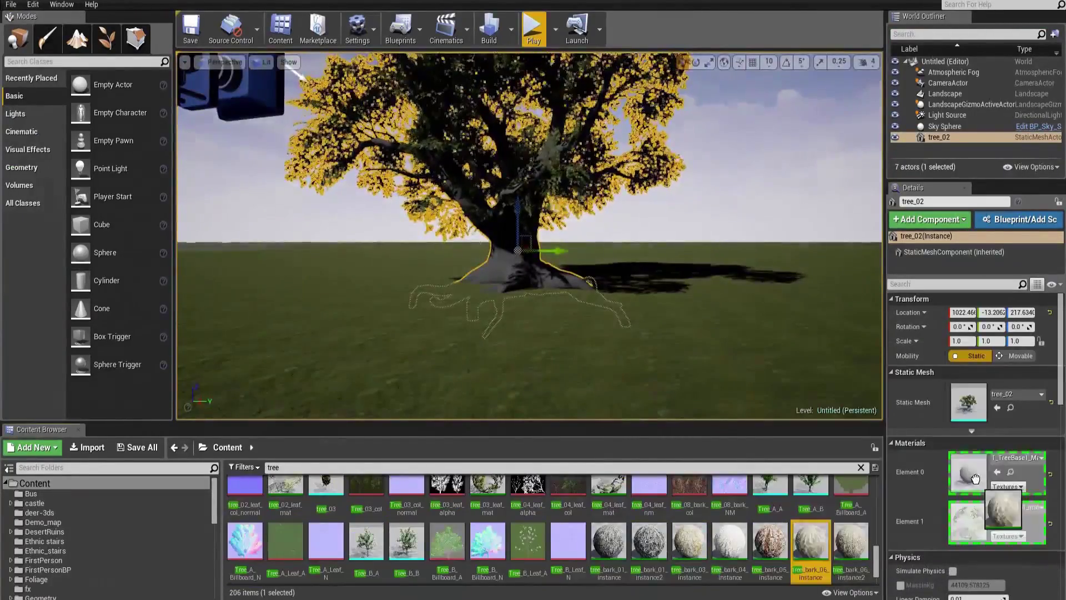
# Step: Give the tree's Element 0 slot a bark material and set the light intensity to 0.1
pyautogui.moveTo(975, 479); pyautogui.dragTo(976, 479)
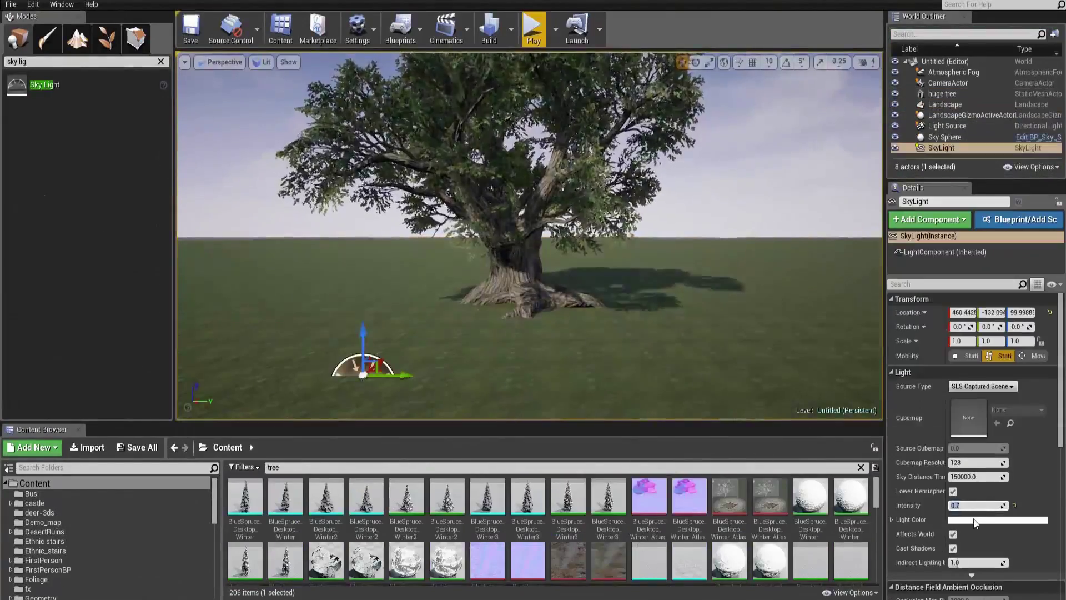
pyautogui.write('0.1')
pyautogui.press('Return')
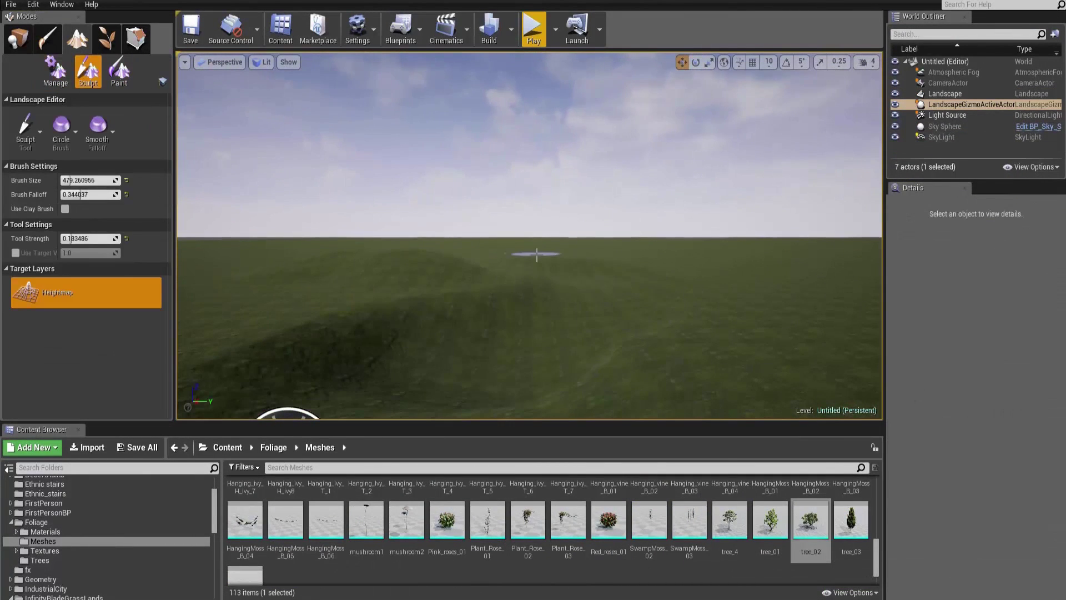
# Step: Undo the trial sculpted hills, including a newly raised big hill, leaving only low ridges
pyautogui.hotkey('ctrl', 'z')
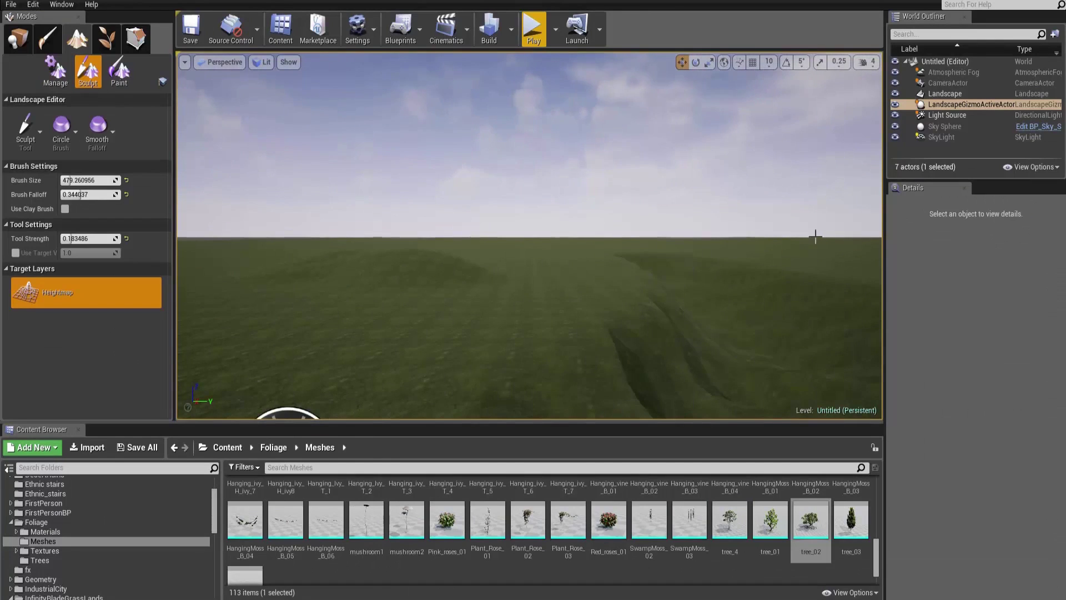
pyautogui.moveTo(815, 236); pyautogui.dragTo(562, 283)
pyautogui.hotkey('ctrl', 'z')
pyautogui.moveTo(441, 200)
pyautogui.mouseDown(button='right')
pyautogui.moveTo(441, 166)
pyautogui.moveTo(507, 262)
pyautogui.moveTo(550, 110)
pyautogui.mouseUp(button='right')
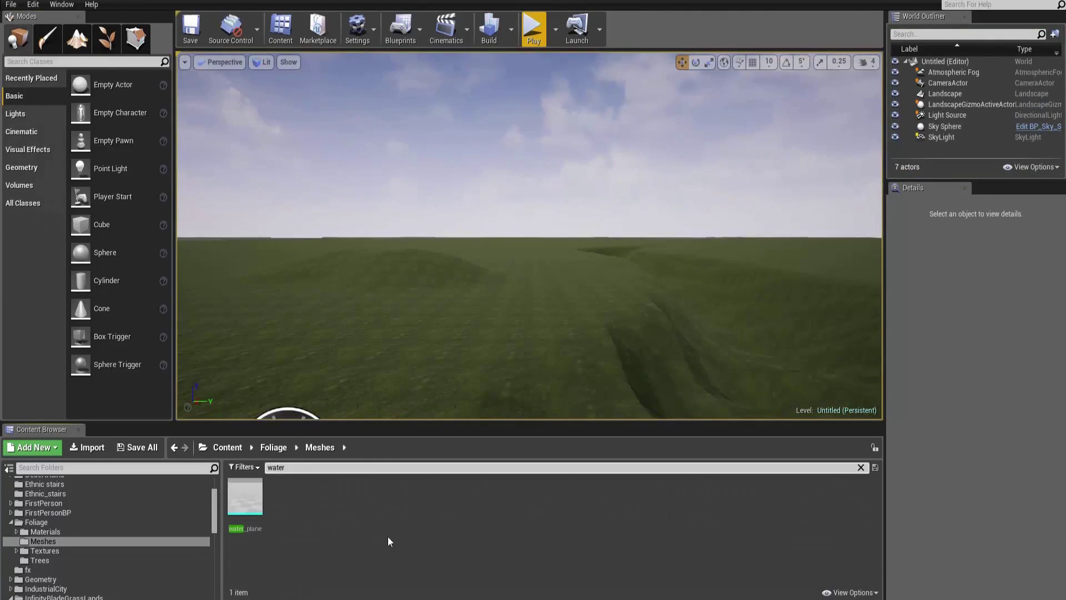
# Step: Place BP_TranslucentWater as the river and increase the planar reflection's distance from plane
pyautogui.moveTo(700, 333); pyautogui.dragTo(689, 334)
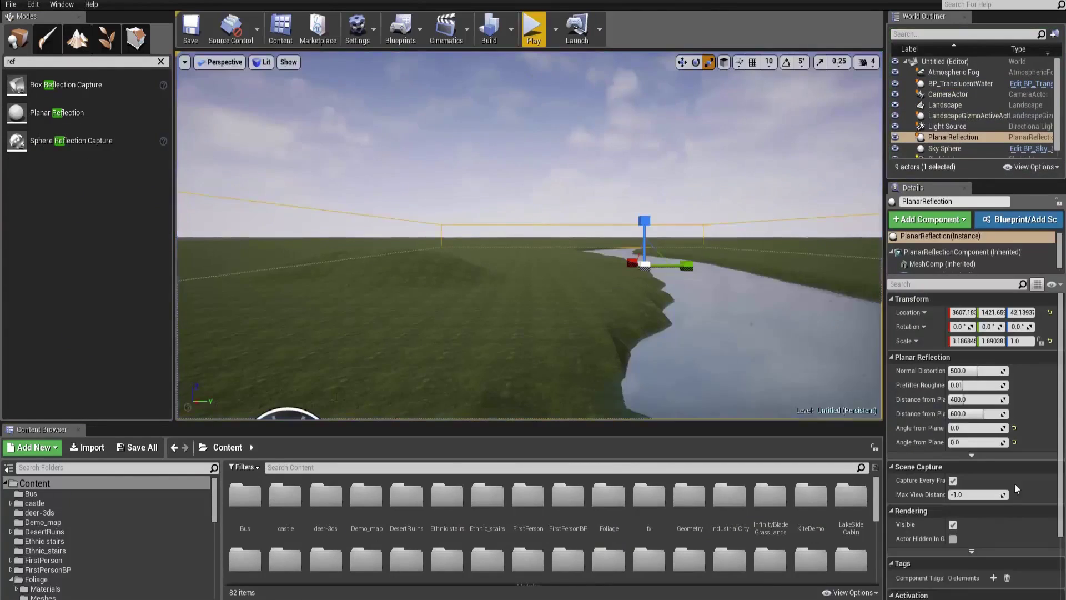
pyautogui.moveTo(977, 414); pyautogui.dragTo(999, 414)
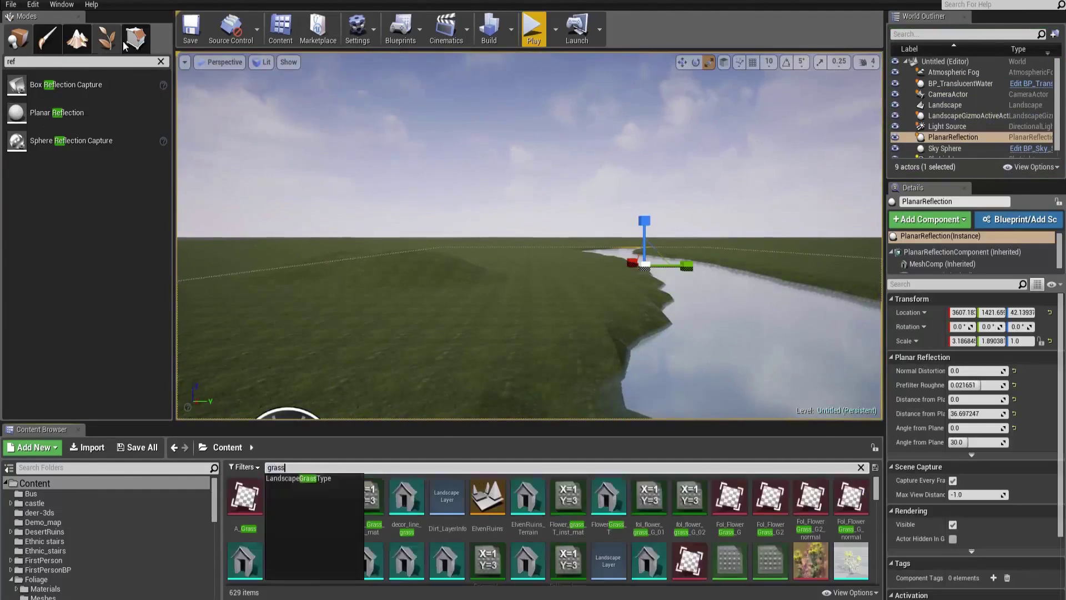
# Step: Choose the Smooth tool in Landscape sculpt mode for the river banks
pyautogui.click(107, 38)
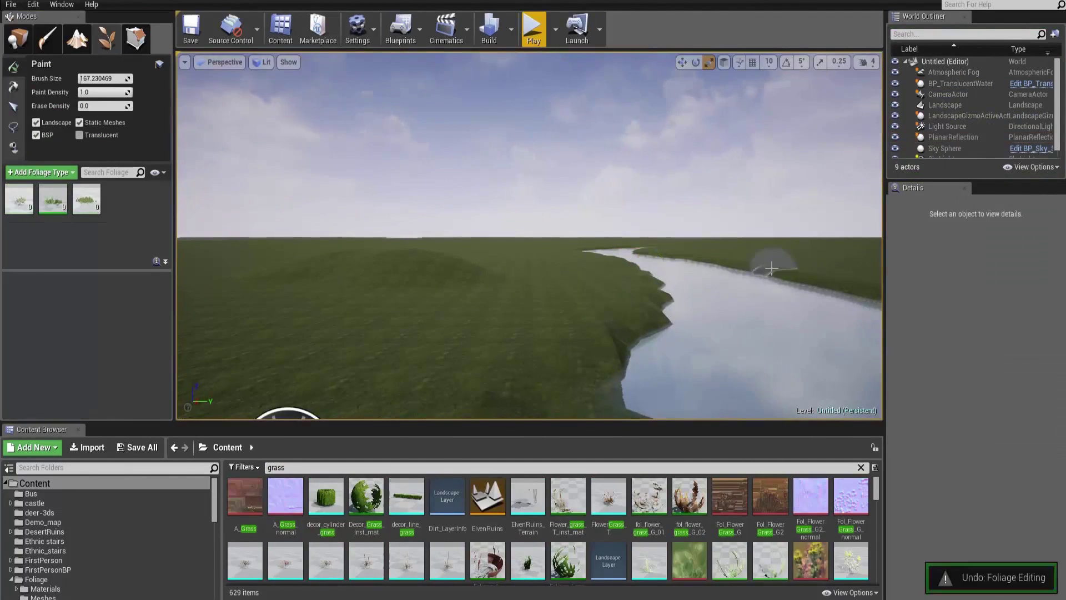
pyautogui.click(78, 39)
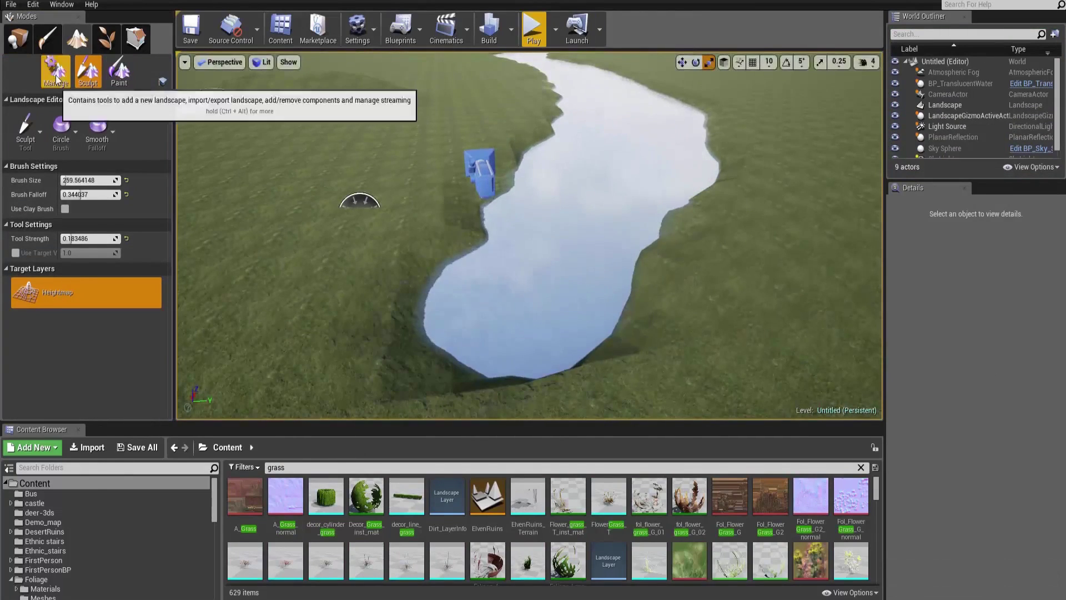
pyautogui.click(25, 130)
pyautogui.click(34, 161)
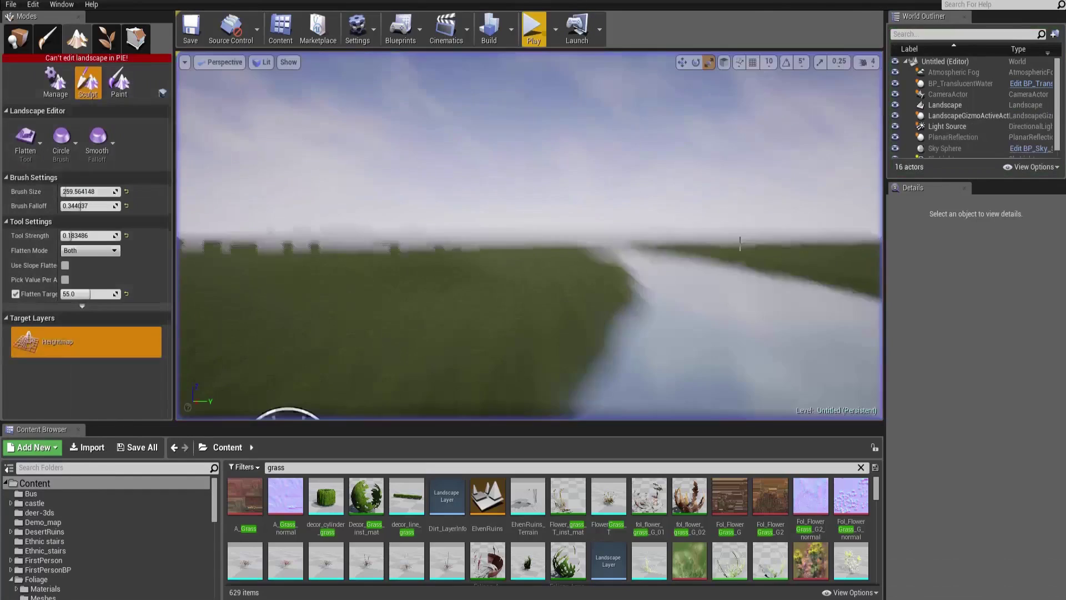
# Step: End the Play In Editor session and pick the Smooth landscape tool again
pyautogui.press('Escape')
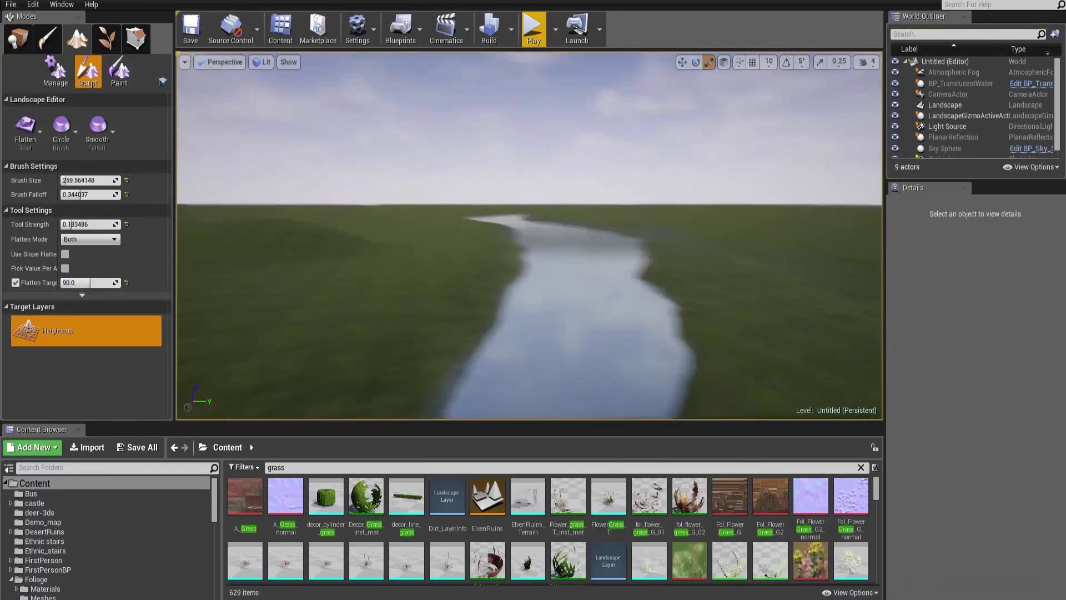
pyautogui.click(25, 129)
pyautogui.click(73, 159)
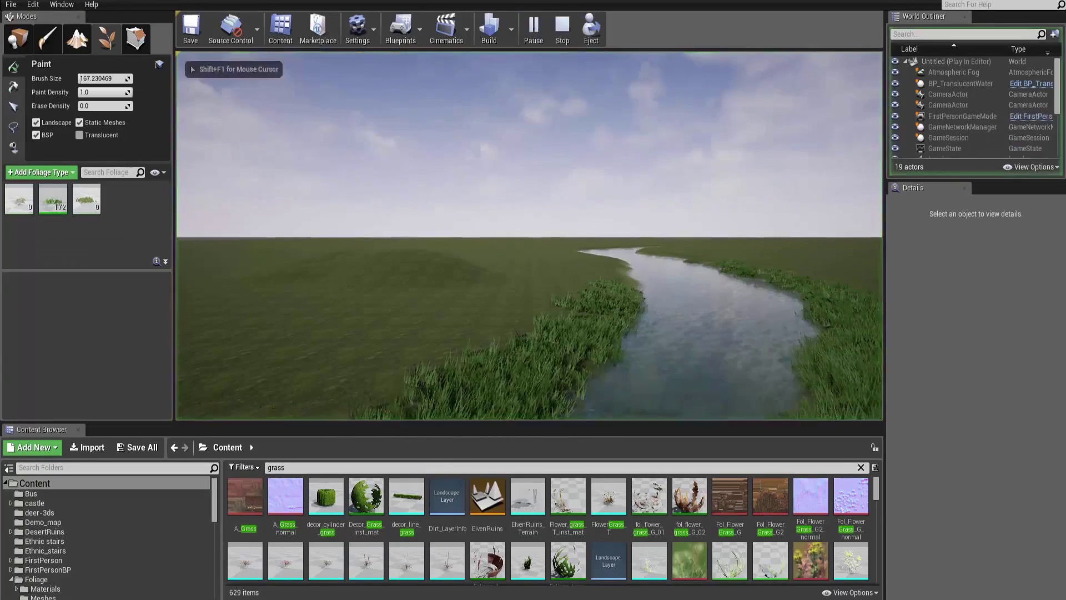
# Step: Erase a few grass instances near the bank and paint a new grass patch there
pyautogui.keyDown('shift'); pyautogui.click(614, 260); pyautogui.keyUp('shift')
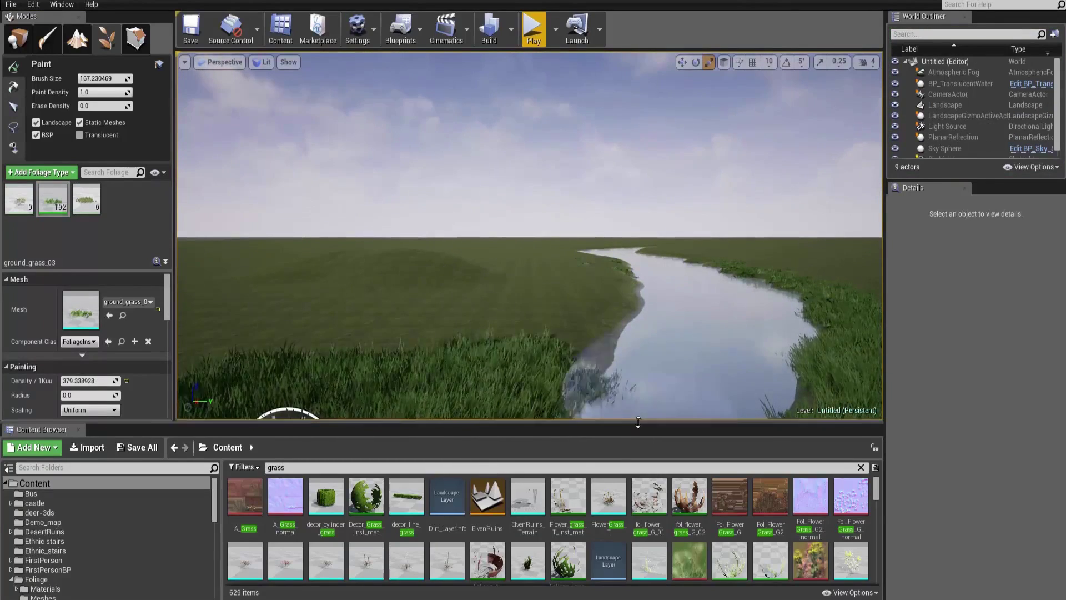
pyautogui.moveTo(638, 422); pyautogui.dragTo(638, 464)
pyautogui.click(561, 305)
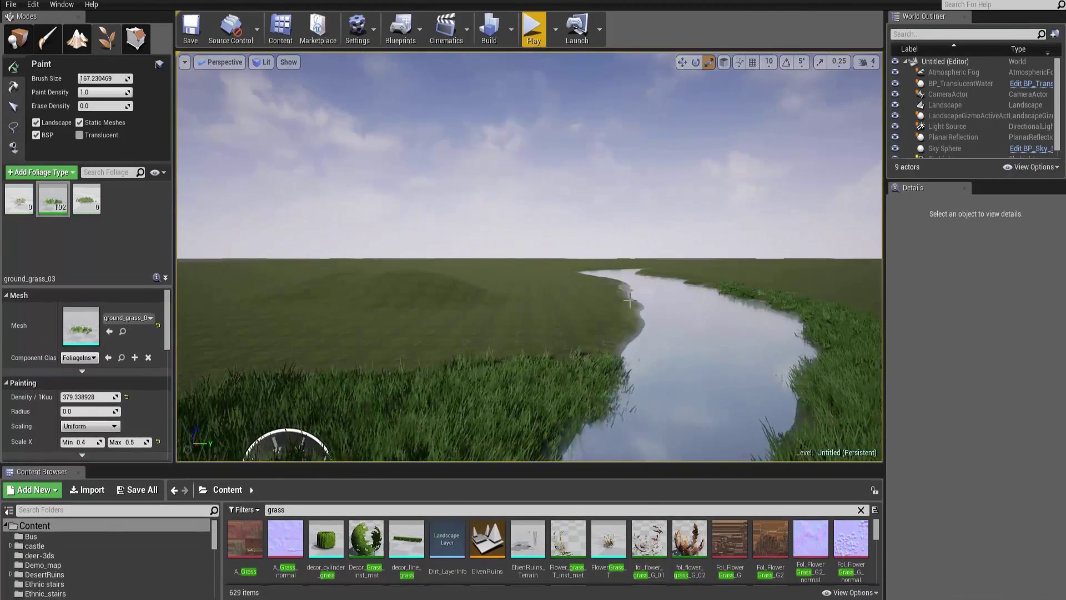
pyautogui.press('BackSpace')
pyautogui.press('BackSpace')
pyautogui.press('BackSpace')
pyautogui.press('BackSpace')
pyautogui.press('BackSpace')
# Step: Search 'castle' and try placing a castle arch in the level, then undo it
pyautogui.write('castle')
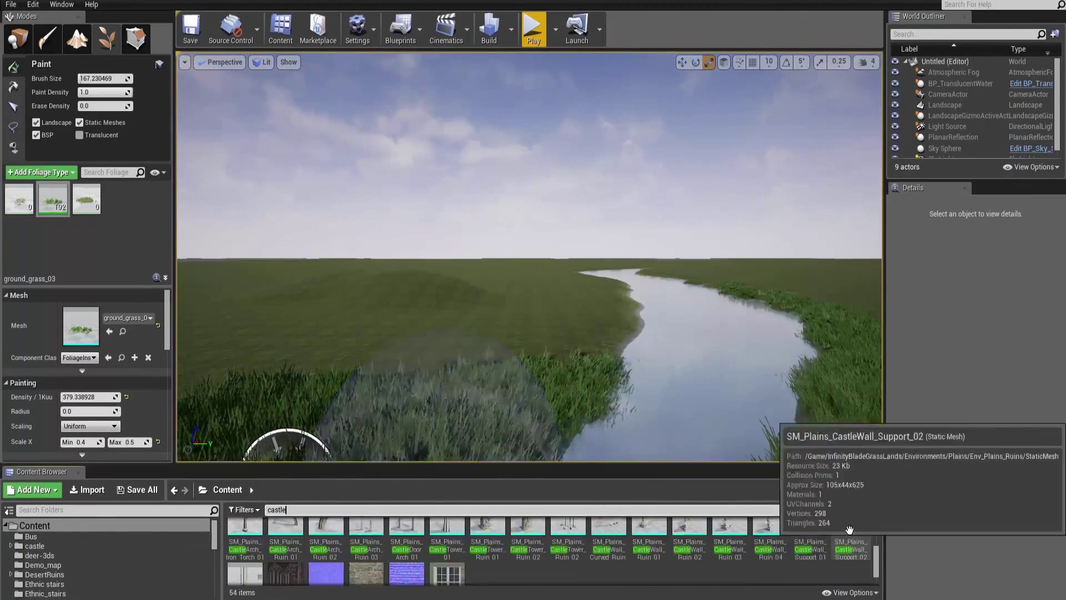
pyautogui.scroll(-2, 850, 534)
pyautogui.moveTo(609, 556); pyautogui.dragTo(417, 381)
pyautogui.hotkey('ctrl', 'z')
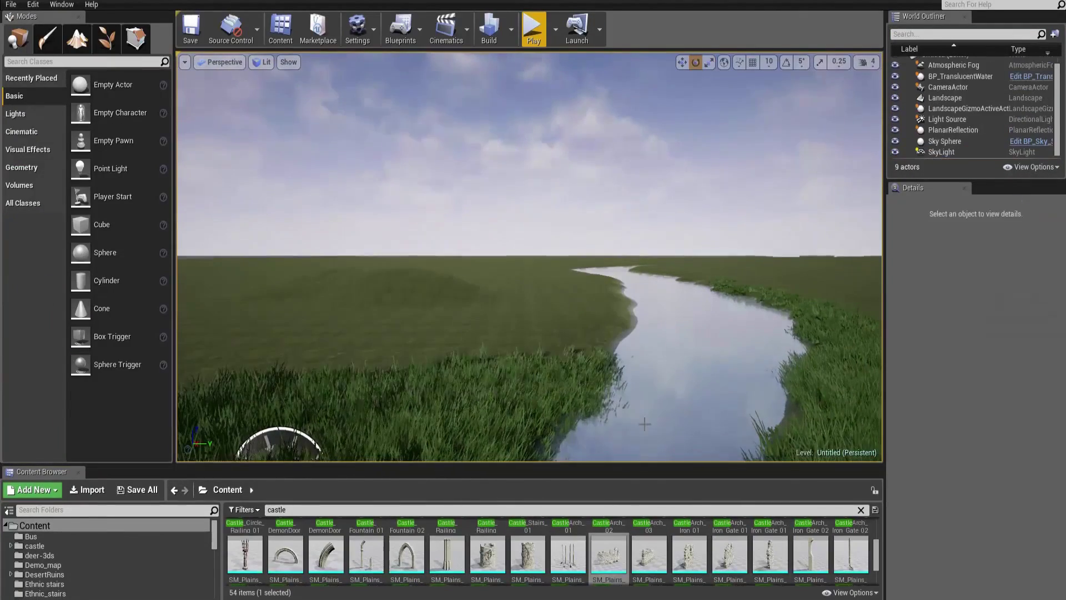
# Step: Search 'statue', place an angel statue, rotate and scale it, then delete it
pyautogui.press('BackSpace')
pyautogui.press('BackSpace')
pyautogui.press('BackSpace')
pyautogui.press('BackSpace')
pyautogui.press('BackSpace')
pyautogui.press('BackSpace')
pyautogui.write('statue')
pyautogui.moveTo(527, 547); pyautogui.dragTo(445, 278)
pyautogui.moveTo(508, 288)
pyautogui.mouseDown()
pyautogui.moveTo(528, 295)
pyautogui.moveTo(506, 292)
pyautogui.mouseUp()
pyautogui.press('r')
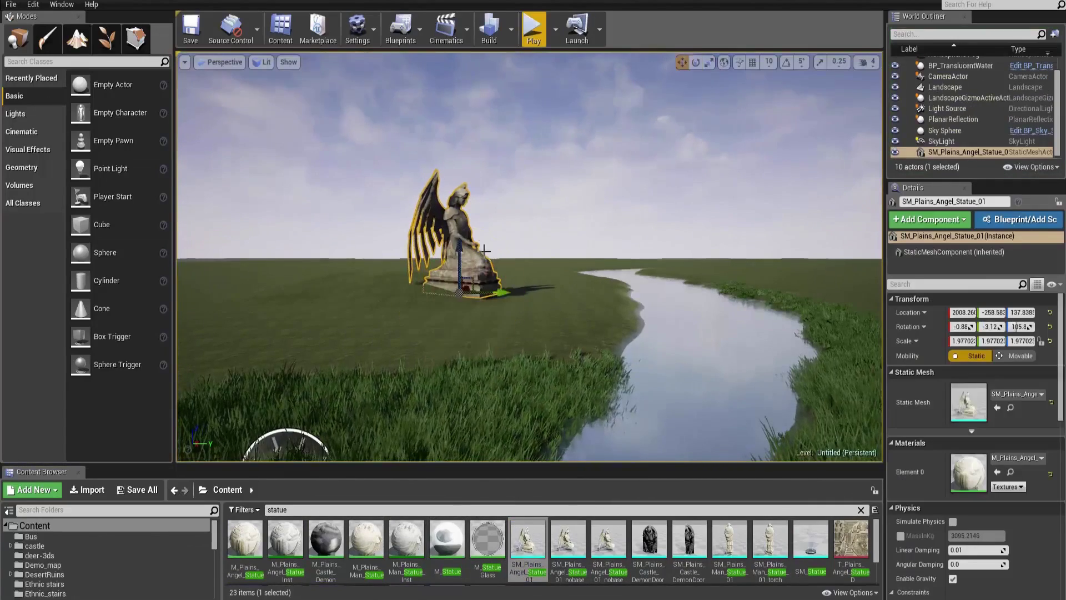
pyautogui.press('Delete')
# Step: Place SM_Plains_Man_Statue_01 beside the river and rotate it into position
pyautogui.moveTo(729, 539); pyautogui.dragTo(497, 294)
pyautogui.press('e')
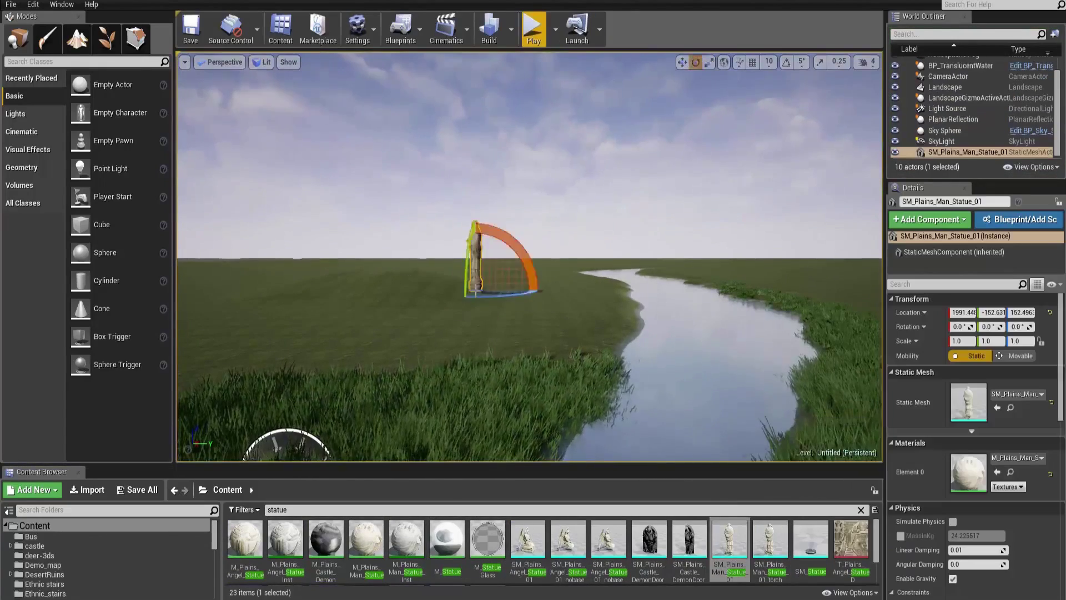
pyautogui.click(389, 333)
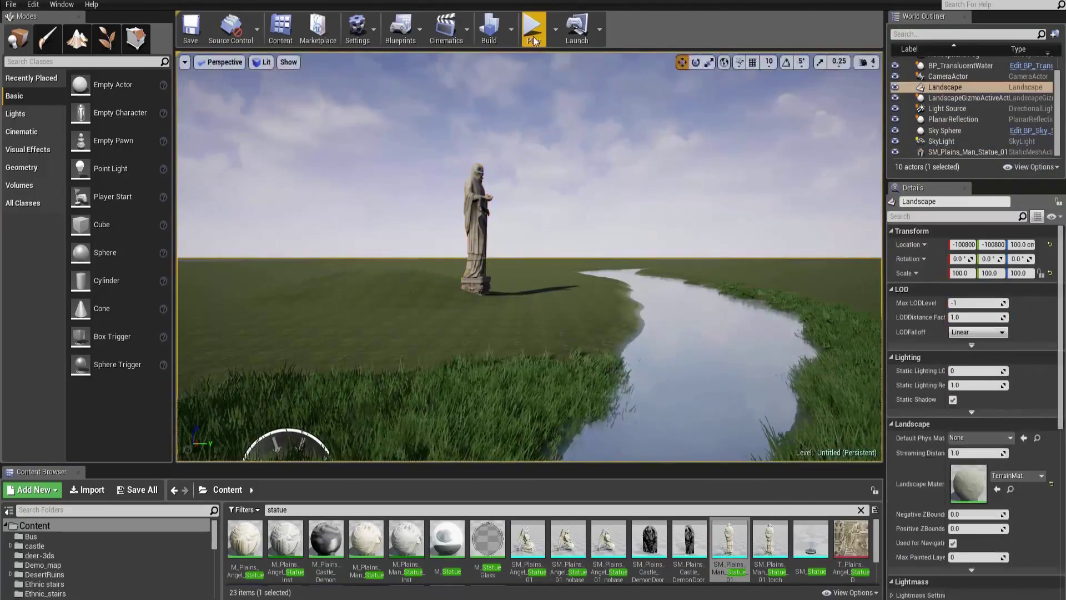
pyautogui.click(107, 37)
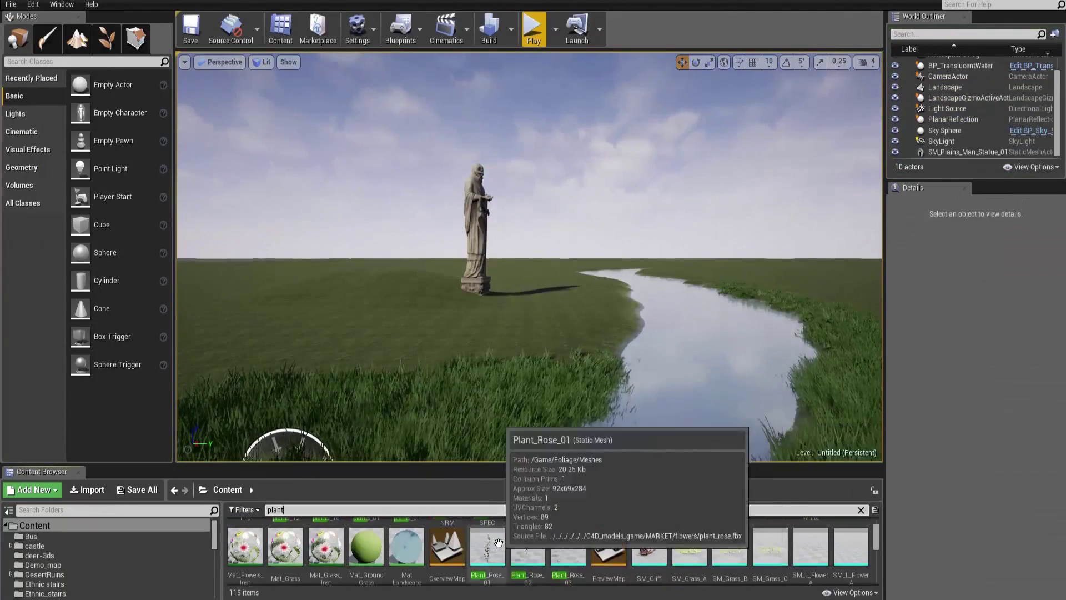
# Step: Try Plant_Rose_02 on the statue, then remove the rose and StalkPlant_A meshes
pyautogui.moveTo(527, 544); pyautogui.dragTo(471, 193)
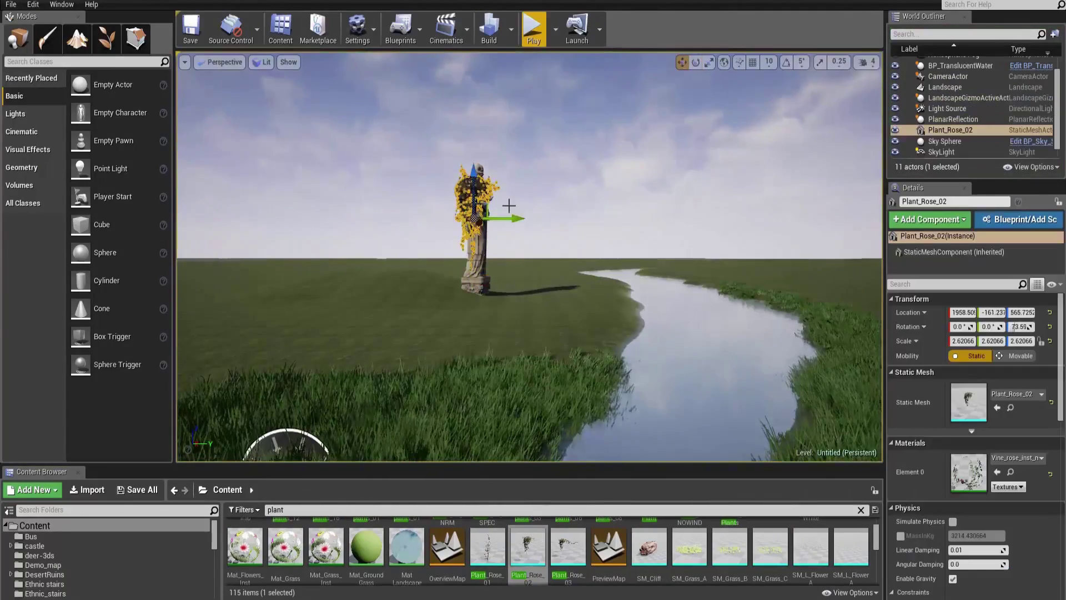
pyautogui.press('Delete')
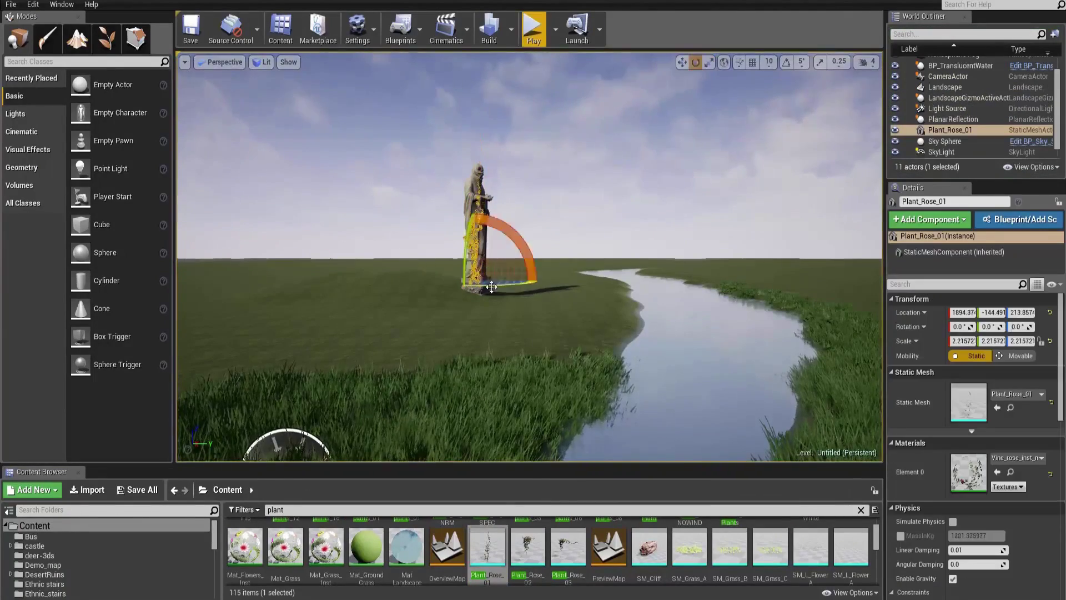
pyautogui.press('Delete')
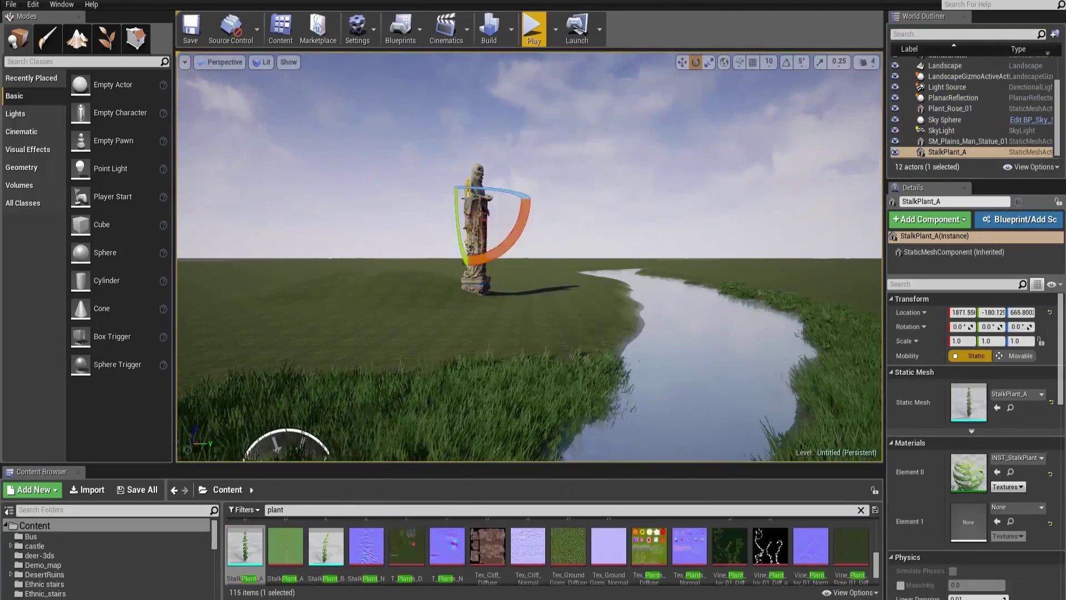
pyautogui.press('Delete')
# Step: Search 'ivy', place Hanging_ivy_H_ivy_3 on the statue's front and nudge it into place
pyautogui.write('ivy')
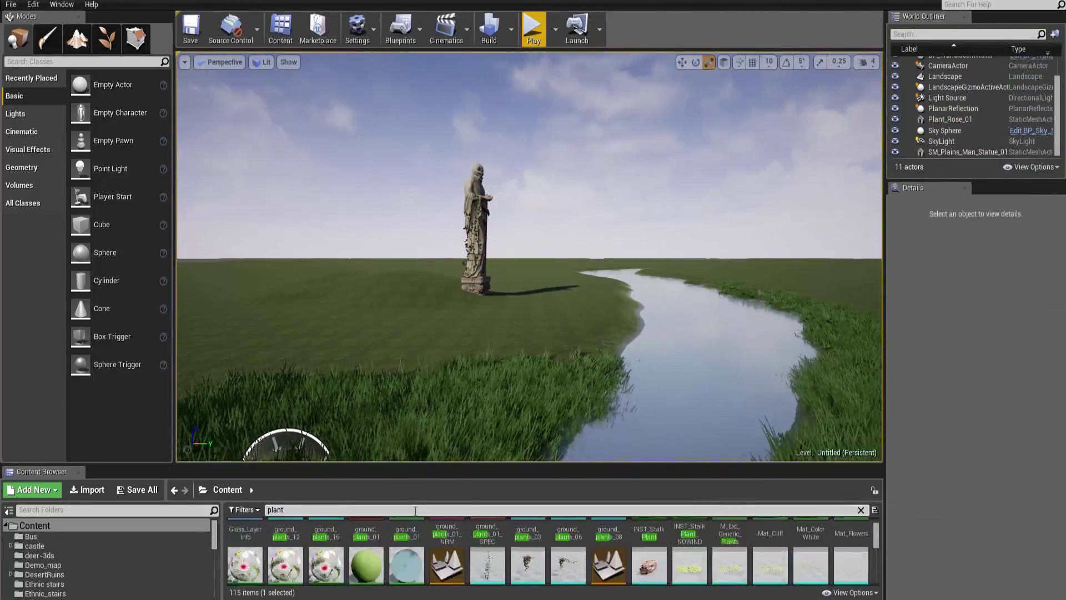
pyautogui.click(326, 565)
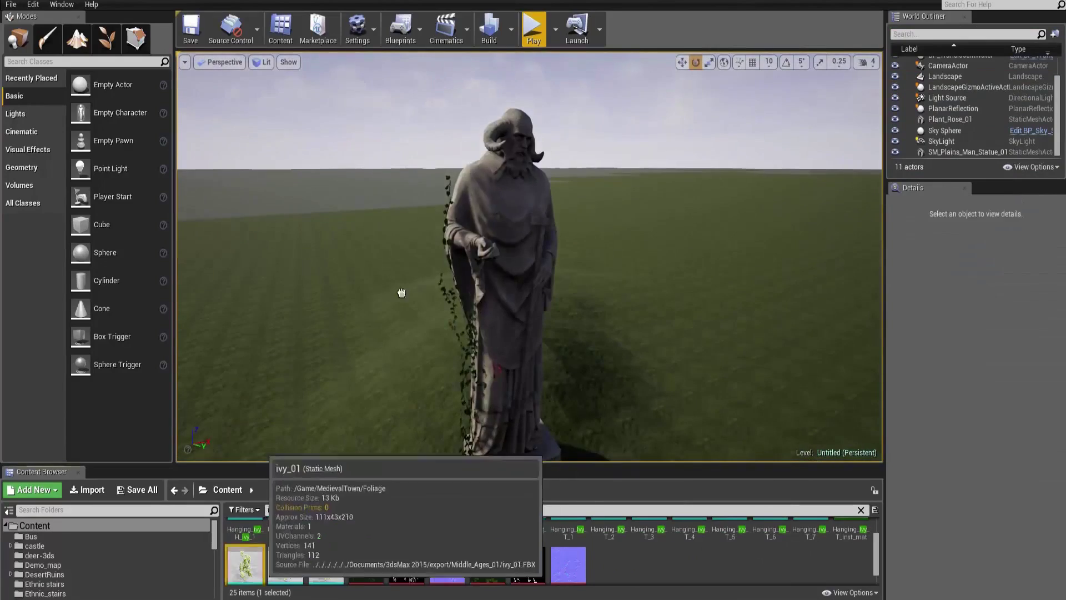
pyautogui.moveTo(245, 565); pyautogui.dragTo(518, 214)
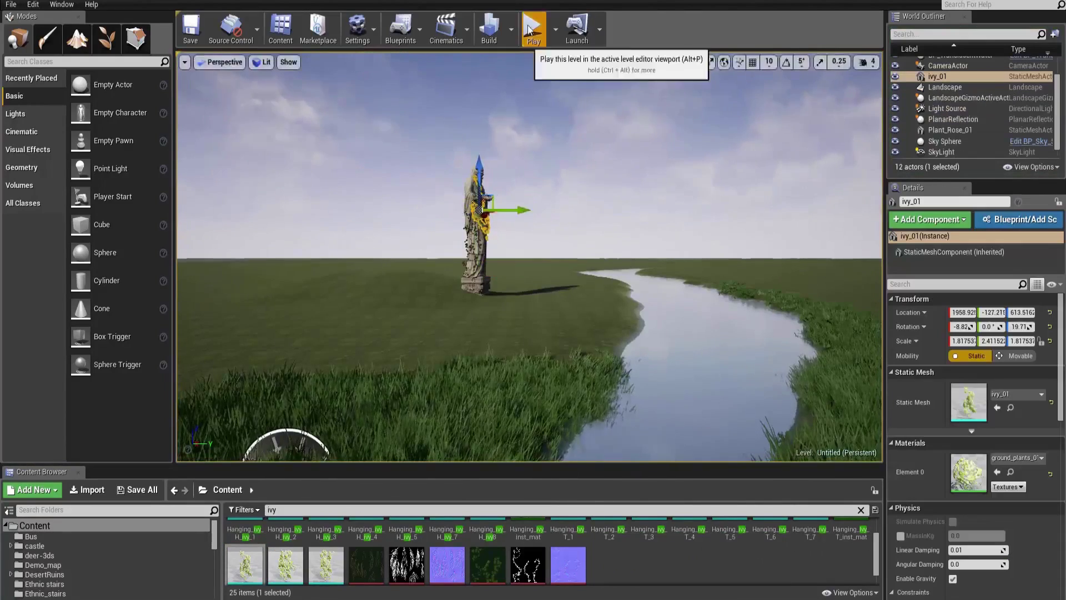
pyautogui.moveTo(522, 210); pyautogui.dragTo(546, 169)
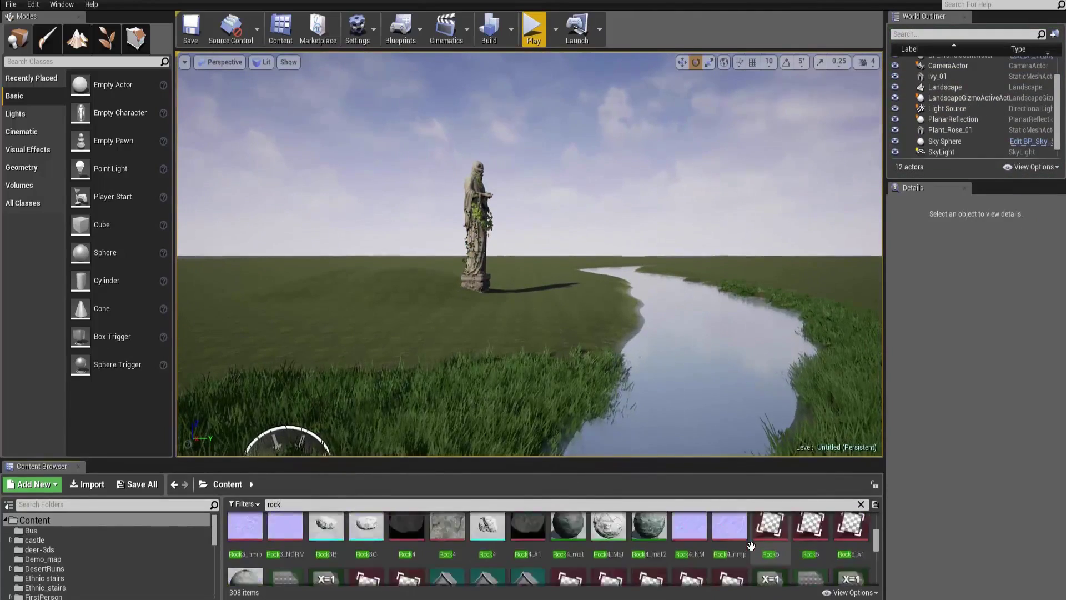
pyautogui.scroll(-5, 752, 546)
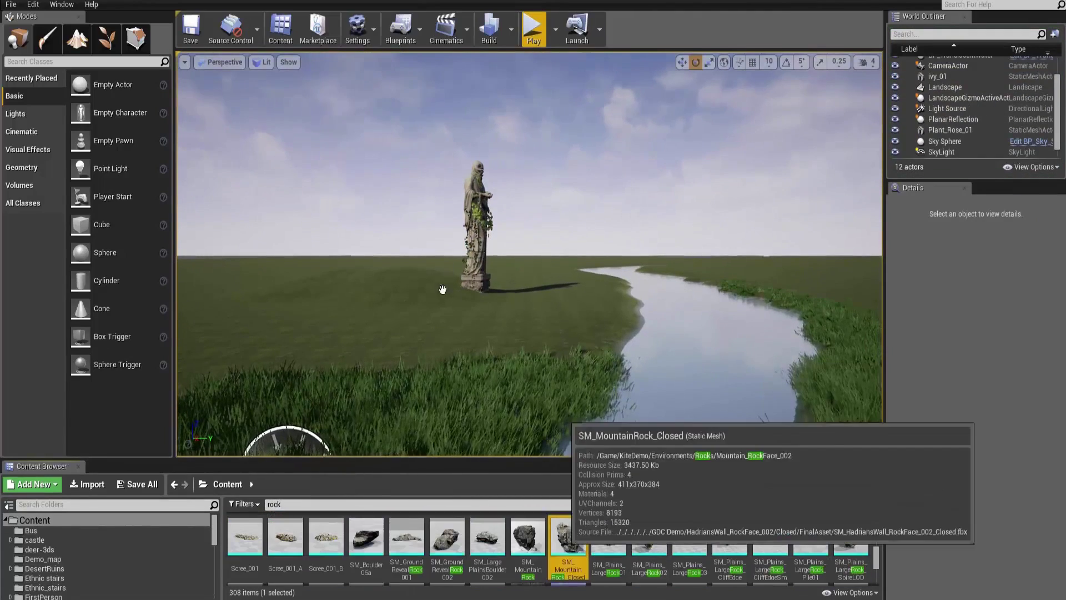
# Step: Place SM_MountainRock_Closed beside the statue and preview the level in Play mode
pyautogui.moveTo(568, 536); pyautogui.dragTo(389, 300)
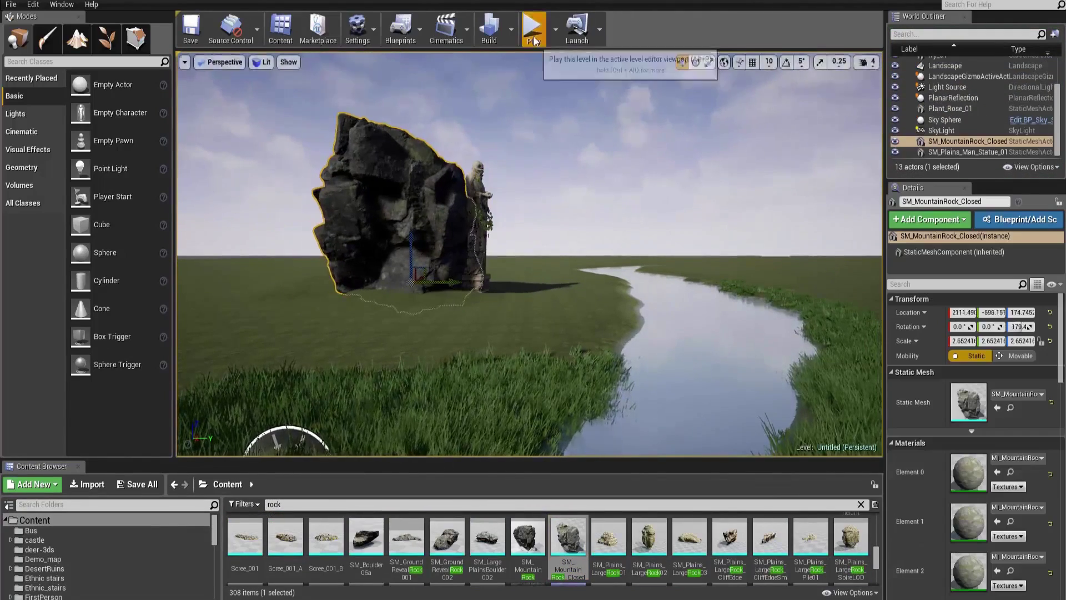
pyautogui.click(533, 33)
pyautogui.press('Escape')
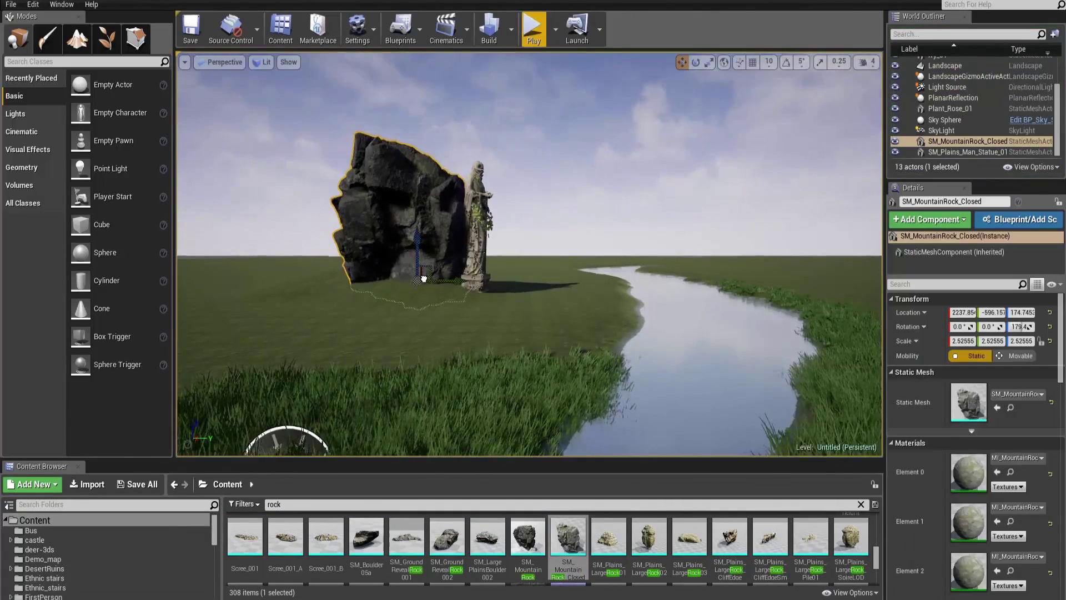
pyautogui.press('Escape')
pyautogui.click(107, 38)
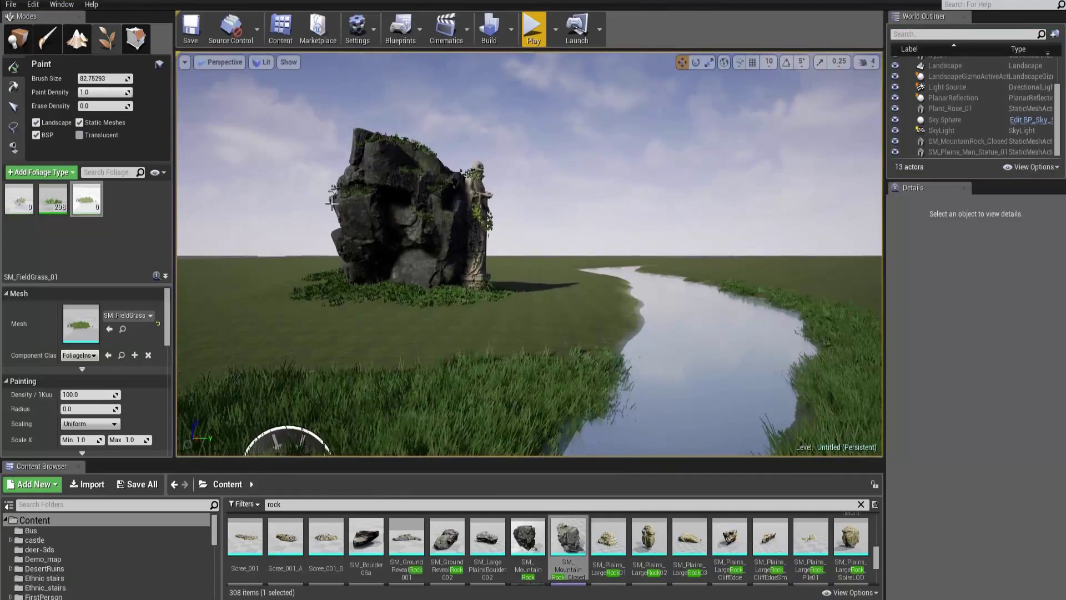
# Step: Place SM_GroundRevealRock001 in the field, reposition it, and undo the last terrain sculpt
pyautogui.moveTo(395, 524); pyautogui.dragTo(262, 272)
pyautogui.press('w')
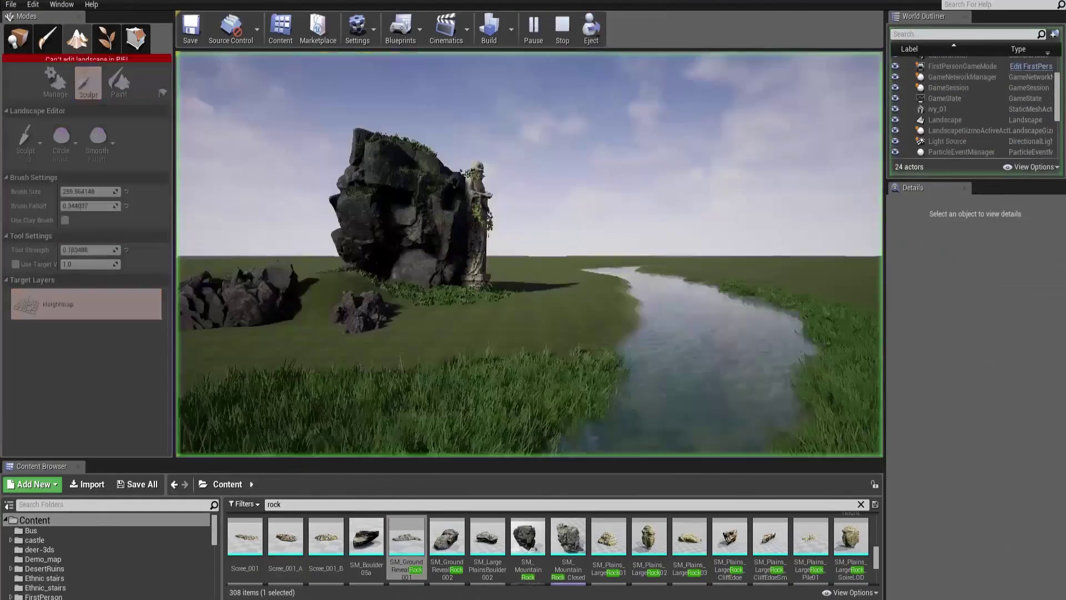
pyautogui.hotkey('ctrl', 'z')
pyautogui.moveTo(239, 389); pyautogui.dragTo(311, 383, button='right')
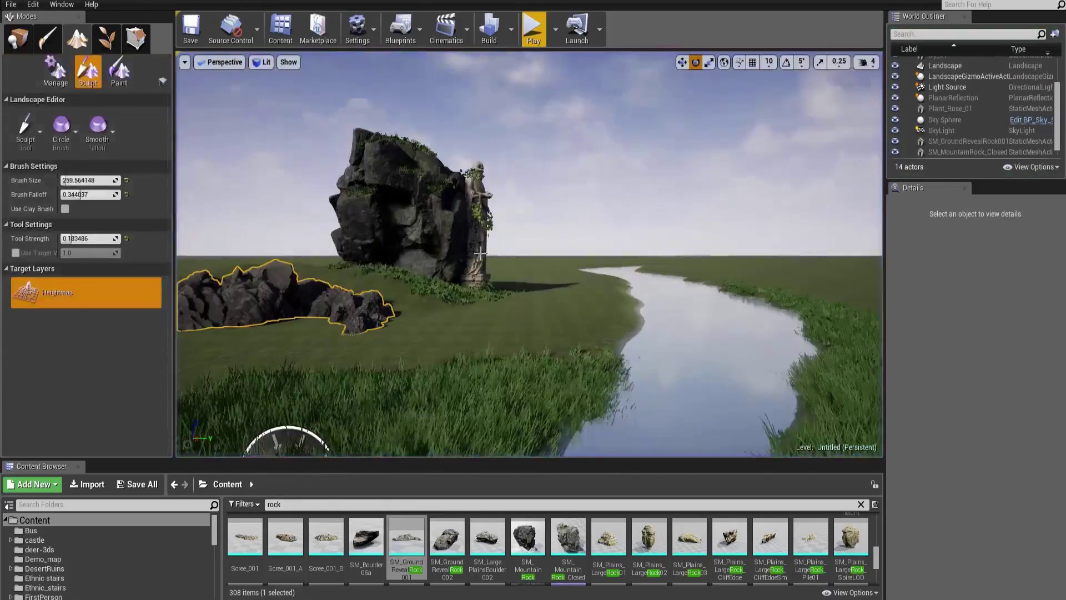
pyautogui.hotkey('shift', '4')
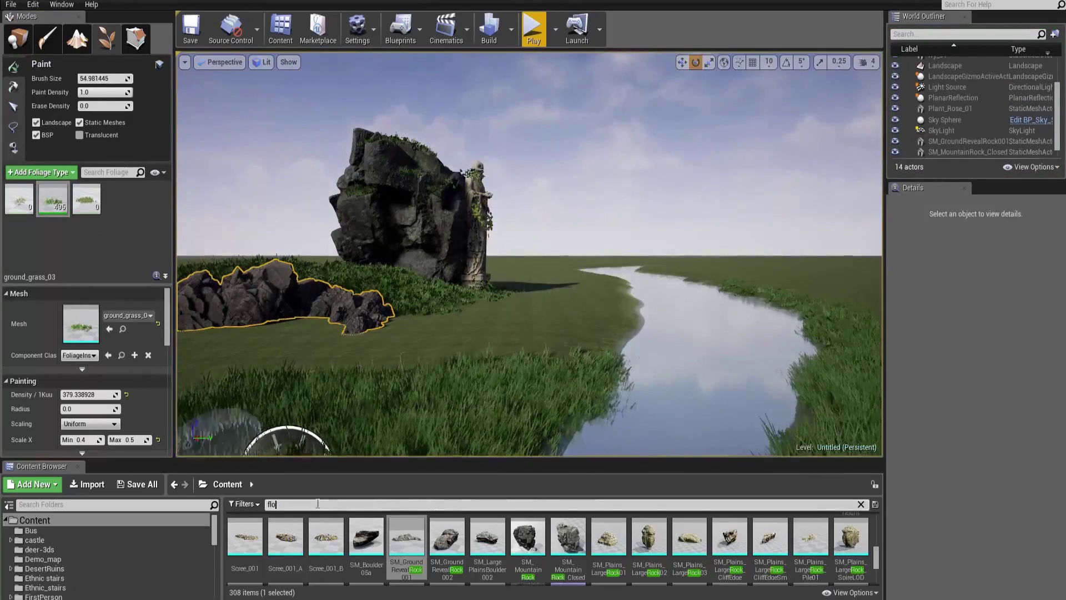
# Step: Add a flower mesh to the Foliage palette and paint flowers and Grass_A_mdl around the rock outcrop
pyautogui.write('flower')
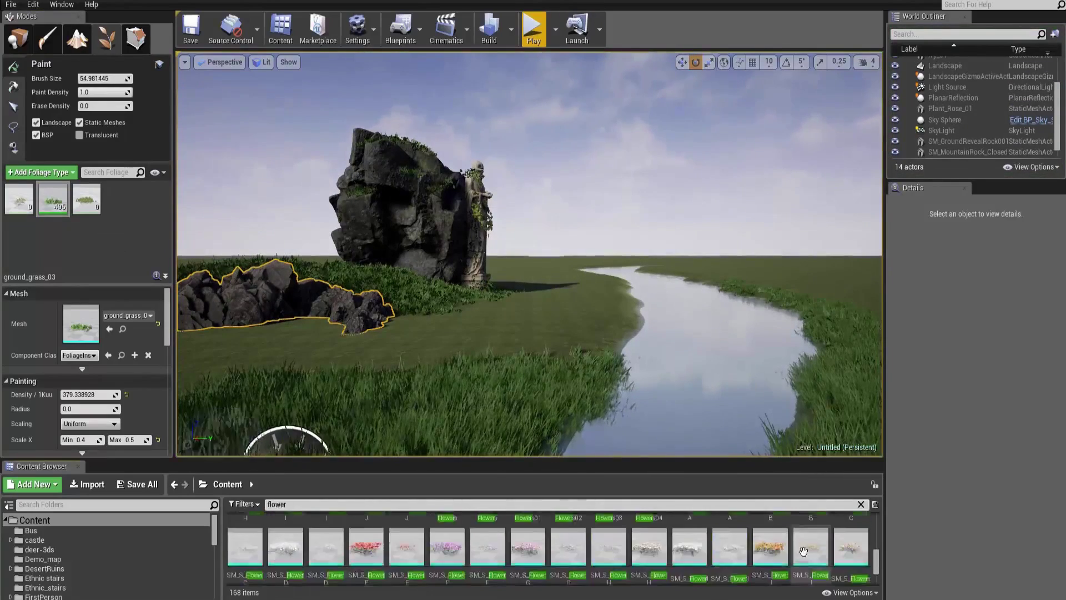
pyautogui.moveTo(690, 541); pyautogui.dragTo(39, 197)
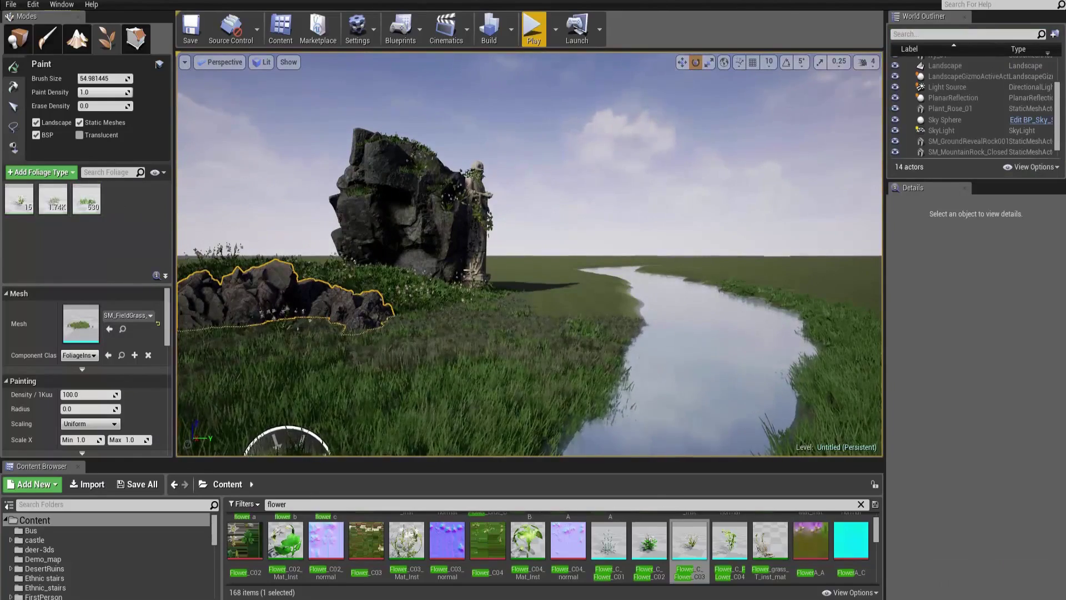
pyautogui.click(28, 49)
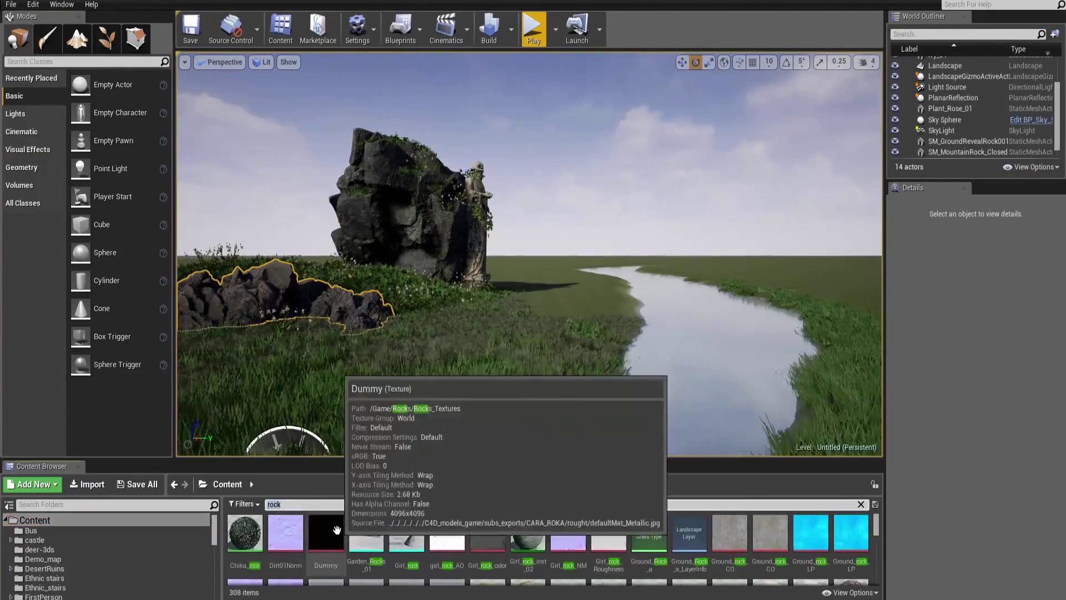
# Step: Hang Hanging_ivy_H_ivy_1 on the big rock's left side, lower it, and add Tree_B_A as foliage
pyautogui.moveTo(245, 533); pyautogui.dragTo(361, 134)
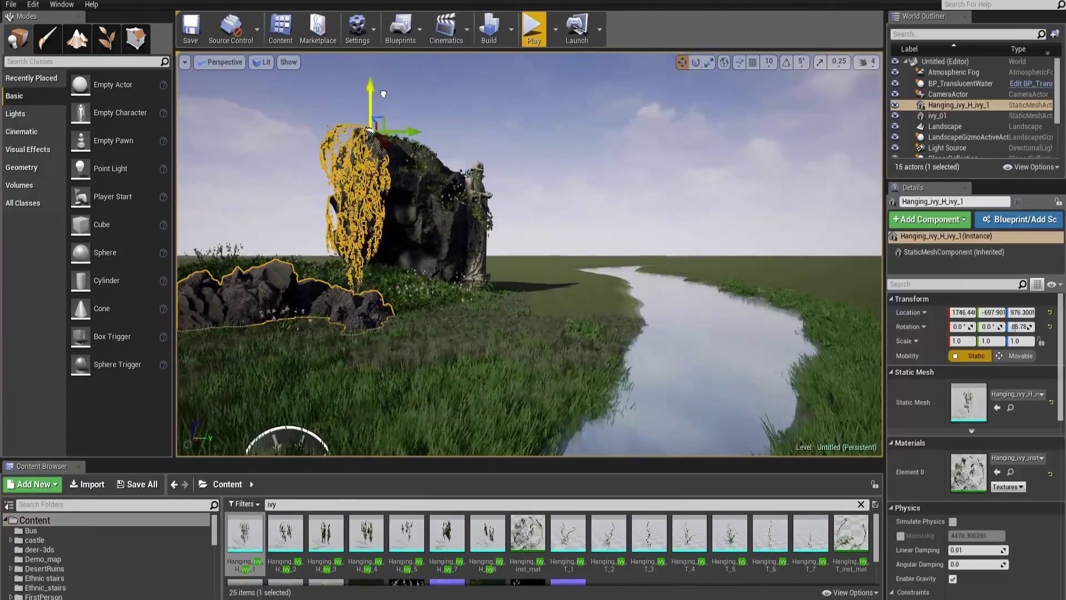
pyautogui.moveTo(384, 94); pyautogui.dragTo(521, 89)
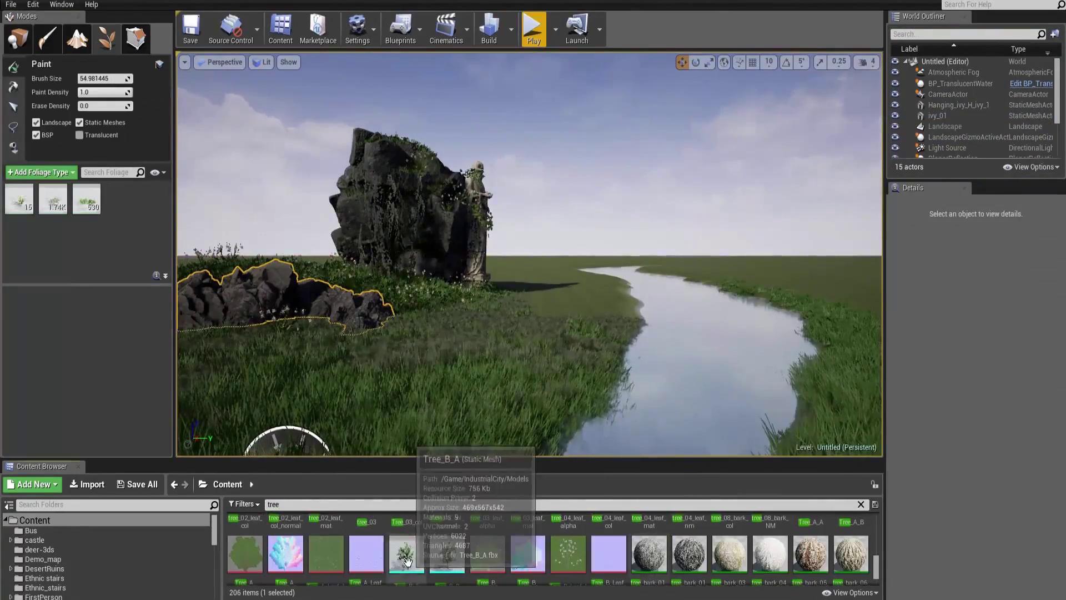
pyautogui.moveTo(407, 561); pyautogui.dragTo(121, 206)
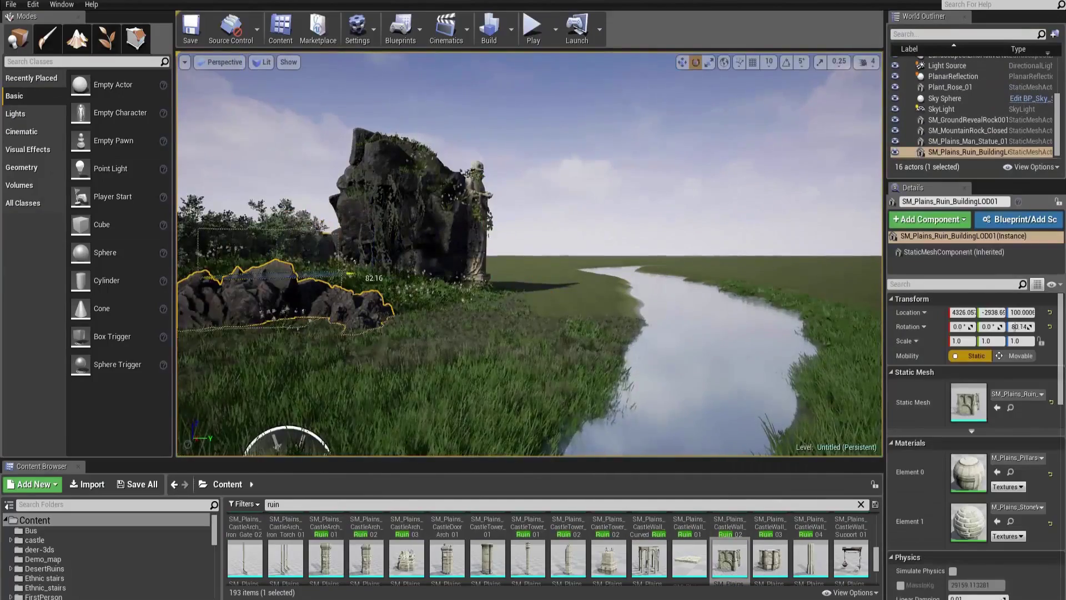
# Step: Undo the ruin's last move and place a broken large column by the castle
pyautogui.hotkey('ctrl', 'z')
pyautogui.press('w')
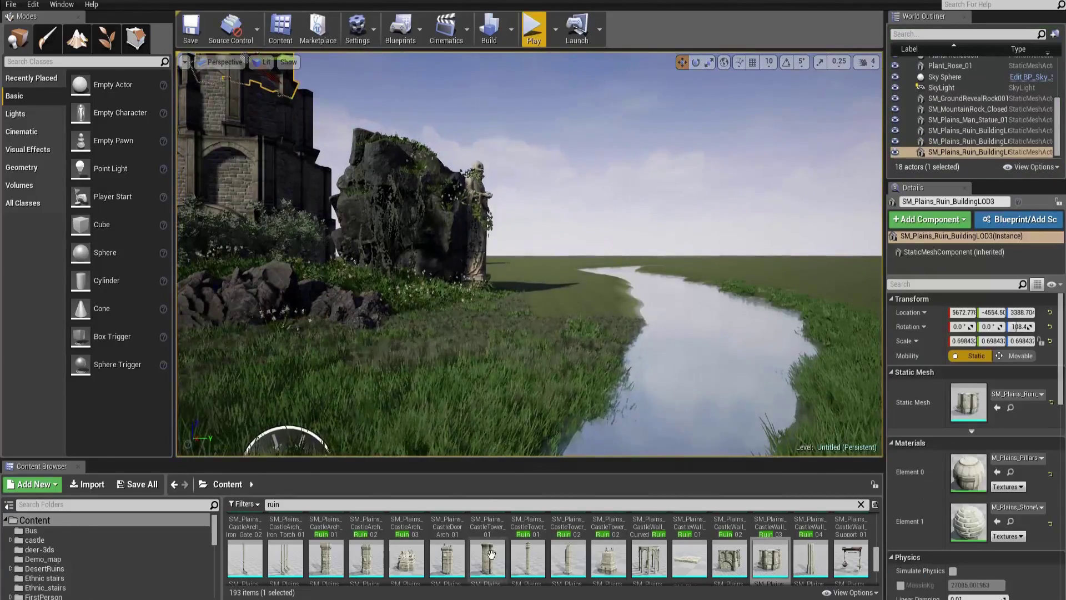
pyautogui.moveTo(491, 554); pyautogui.dragTo(512, 356)
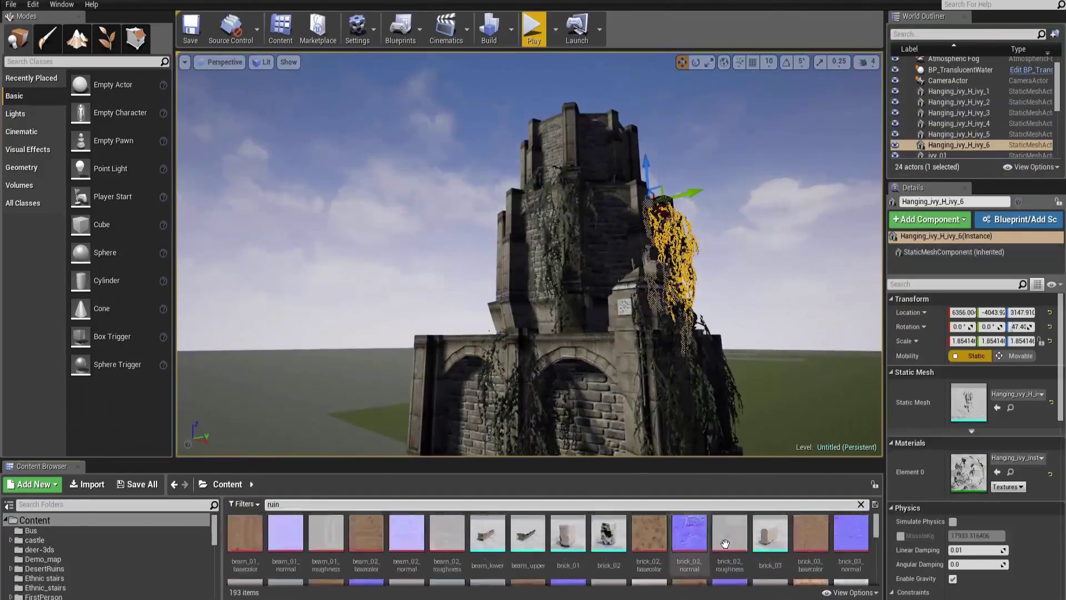
# Step: Fit SM_Plains_CastleArch_Iron_Gate_02_Broken, scaled up, into the ruin tower's archway
pyautogui.scroll(-5, 733, 533)
pyautogui.scroll(-2, 257, 563)
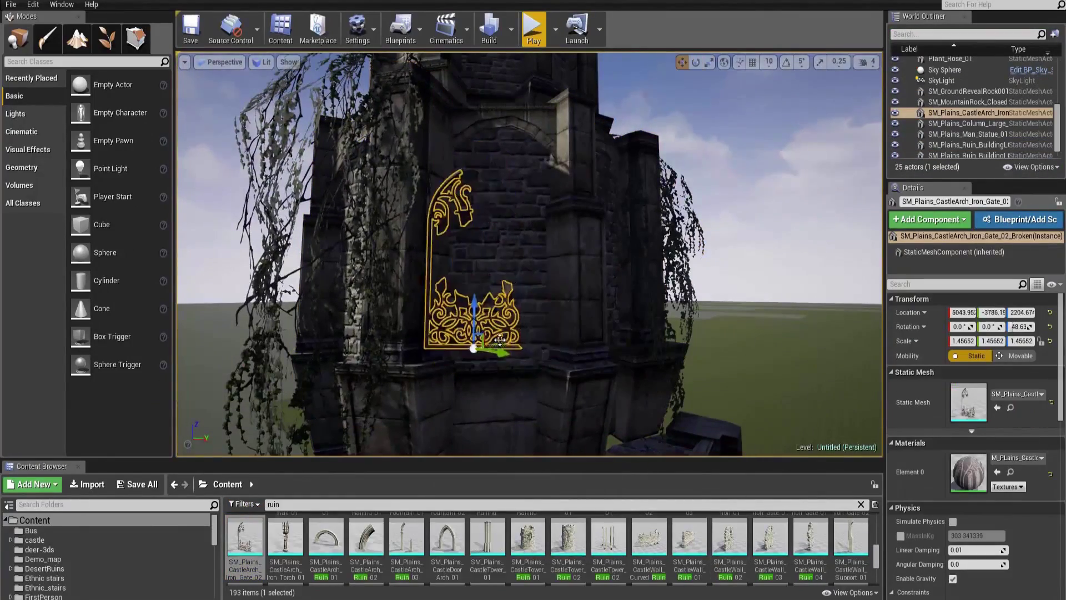
pyautogui.moveTo(500, 340); pyautogui.dragTo(505, 288)
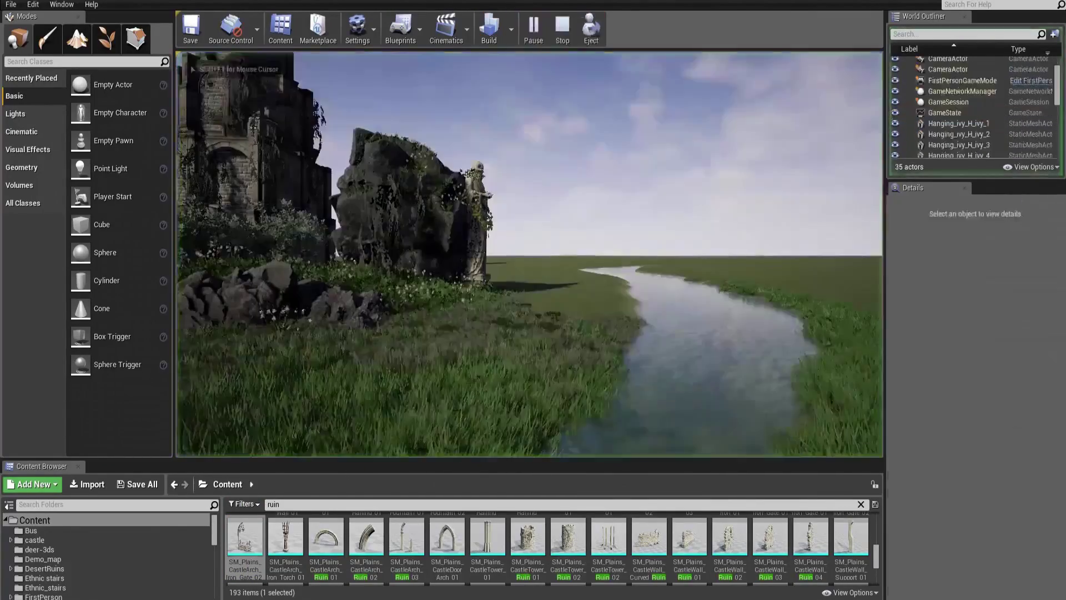
pyautogui.click(205, 96)
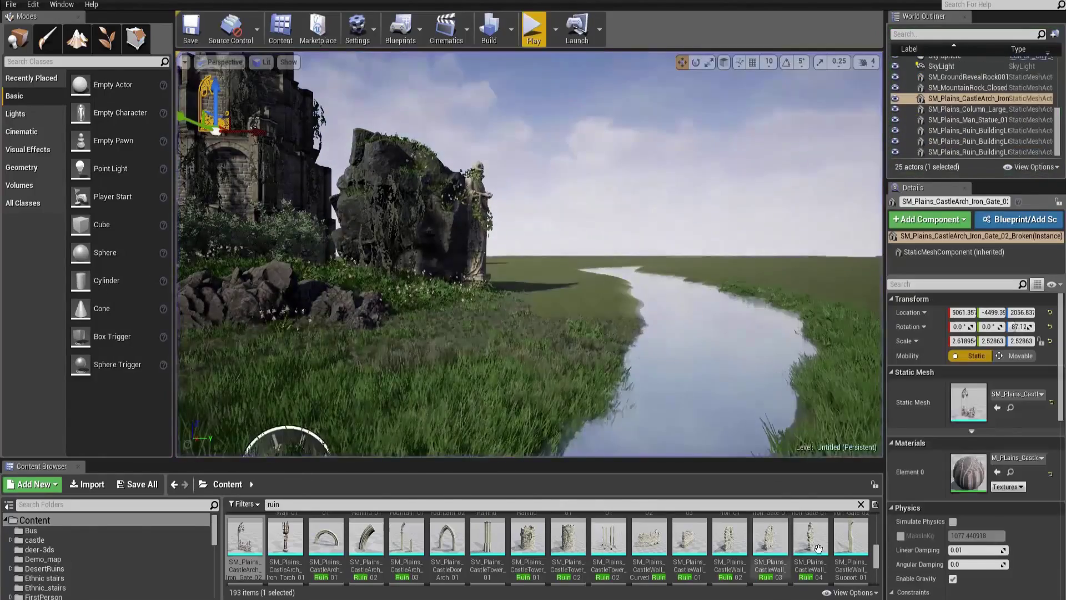
pyautogui.moveTo(407, 531); pyautogui.dragTo(432, 436)
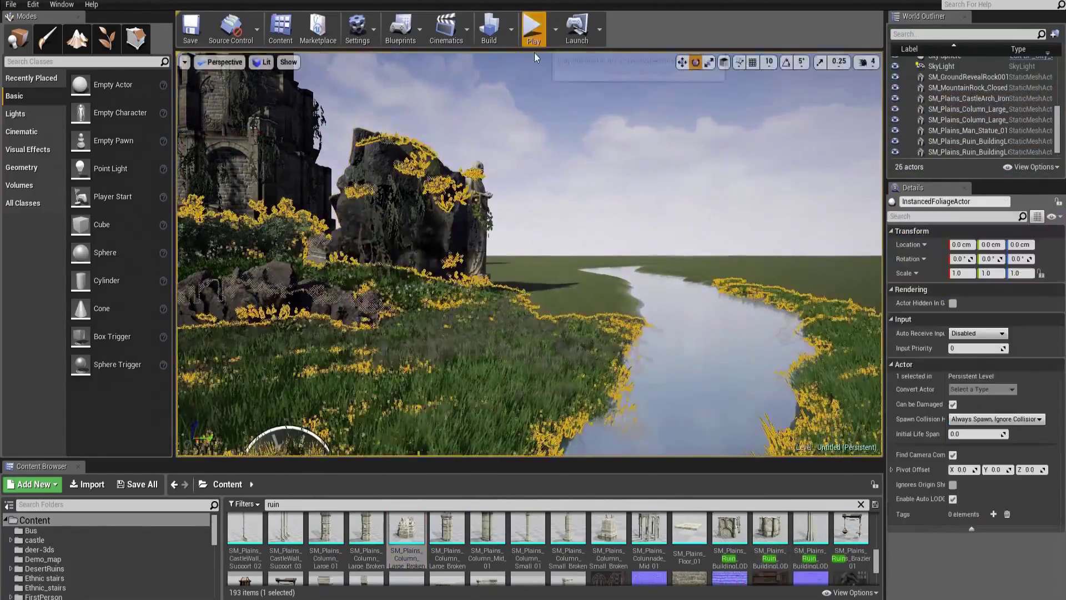
# Step: Paint trees, then place SM_Plains_Scrap_Bridge at the river's edge and SM_Plains_Tree01 by the rocks
pyautogui.hotkey('shift', '4')
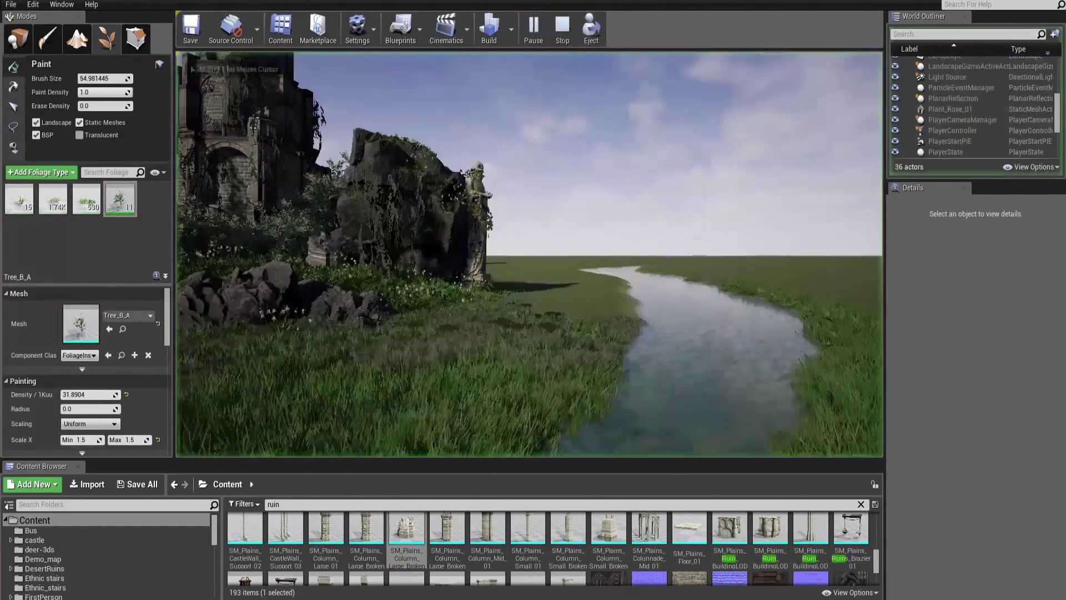
pyautogui.hotkey('shift', '1')
pyautogui.scroll(-1, 648, 537)
pyautogui.moveTo(407, 552); pyautogui.dragTo(516, 366)
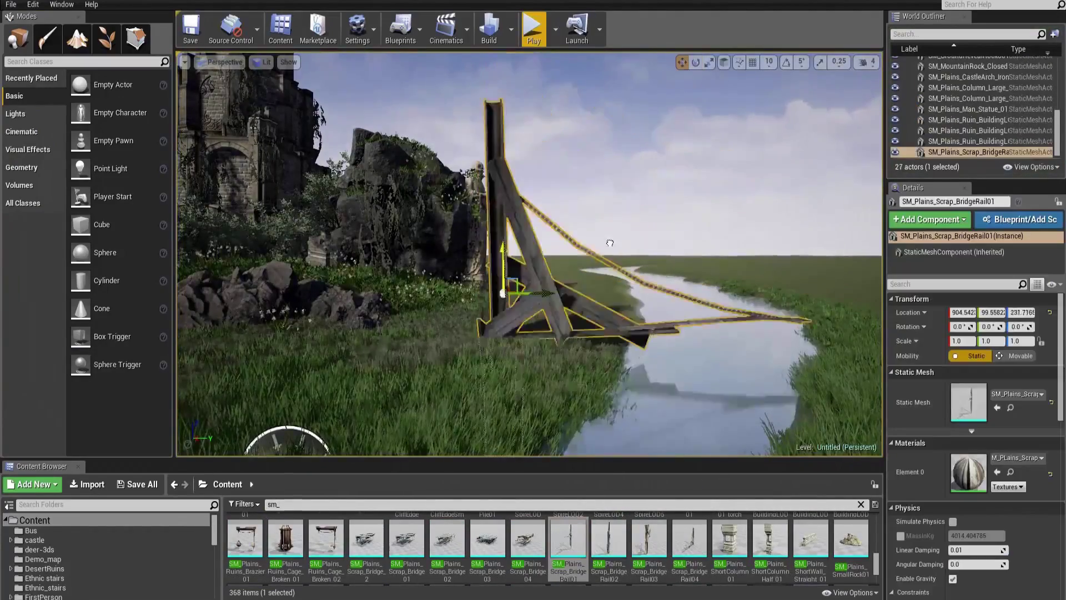
pyautogui.click(535, 33)
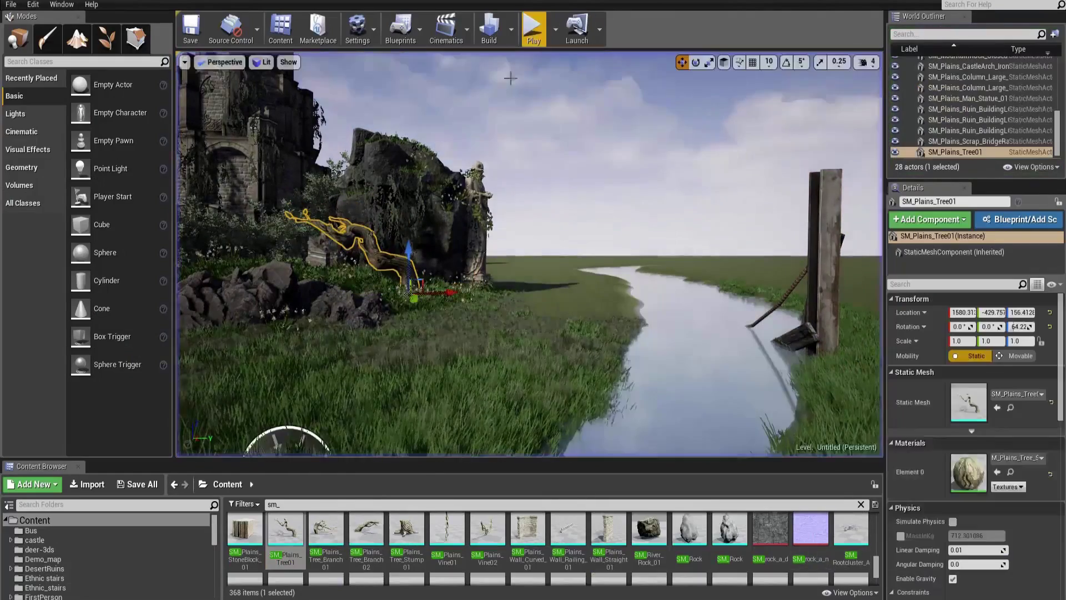
pyautogui.scroll(-5, 550, 547)
pyautogui.moveTo(528, 562); pyautogui.dragTo(756, 180)
# Step: Delete the unwanted rock, then try House2 across the river and remove it
pyautogui.press('Delete')
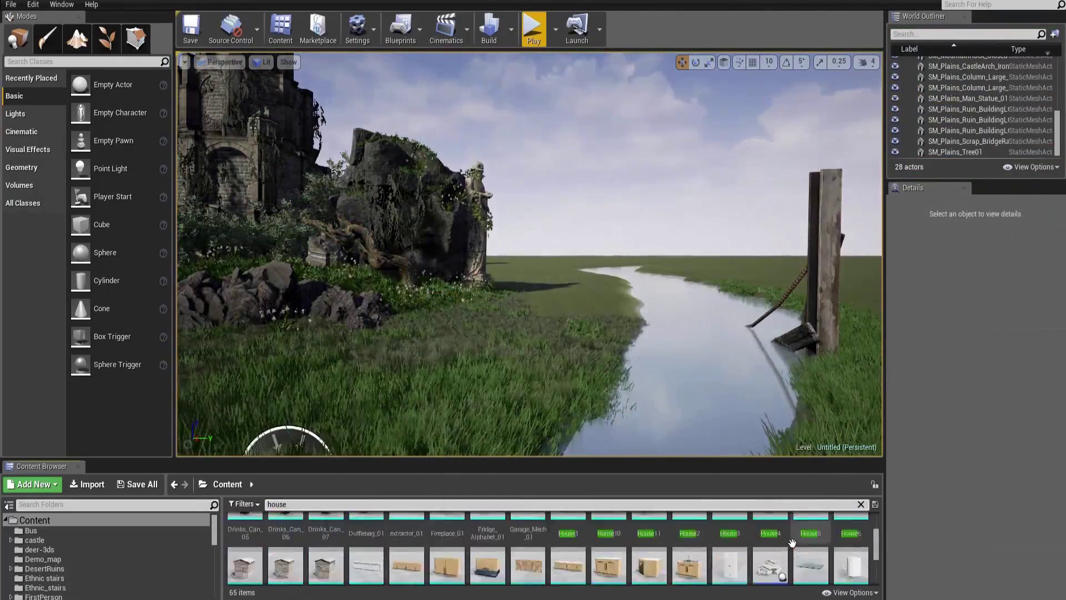
pyautogui.click(690, 547)
pyautogui.moveTo(590, 289); pyautogui.dragTo(750, 289)
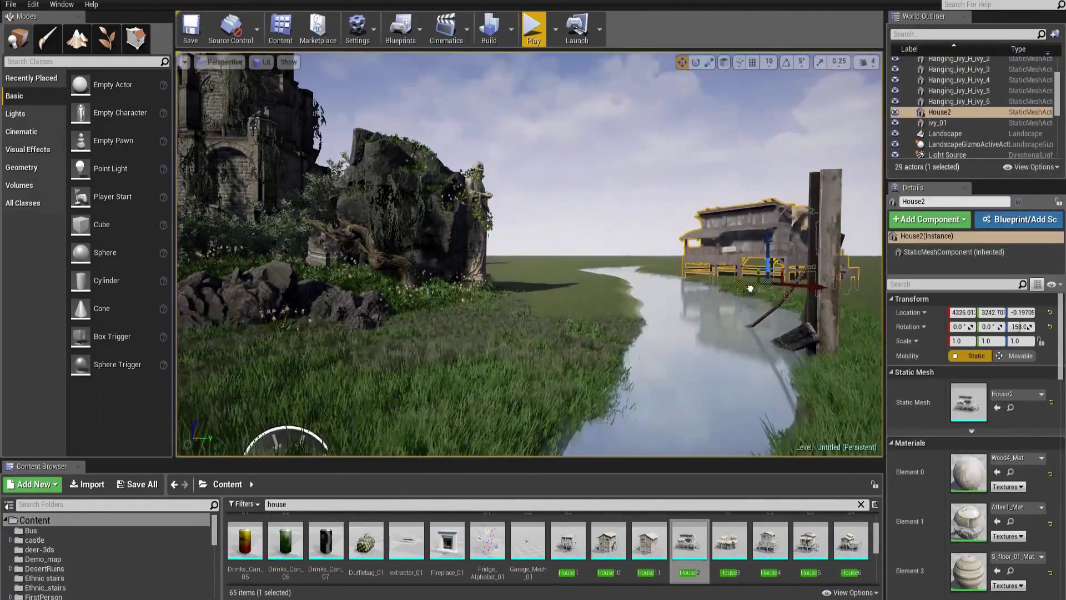
pyautogui.press('Delete')
# Step: Search 'sm_' and drop a damaged open crate onto the grass by the river
pyautogui.click(504, 504)
pyautogui.write('sm_')
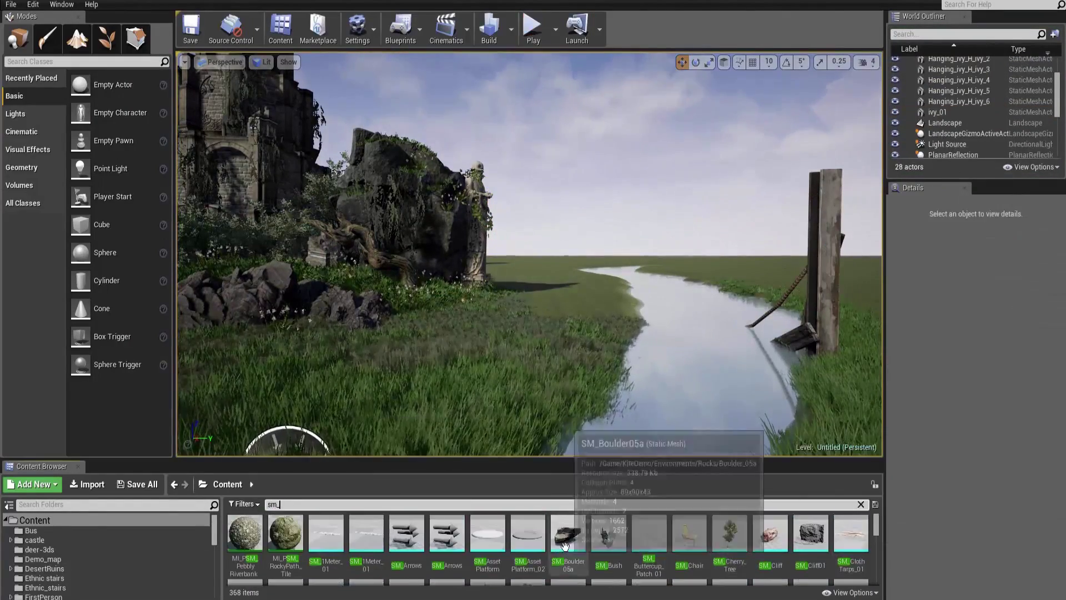
pyautogui.moveTo(786, 549)
pyautogui.mouseDown()
pyautogui.moveTo(488, 368)
pyautogui.moveTo(788, 549)
pyautogui.mouseUp()
pyautogui.scroll(-3, 556, 544)
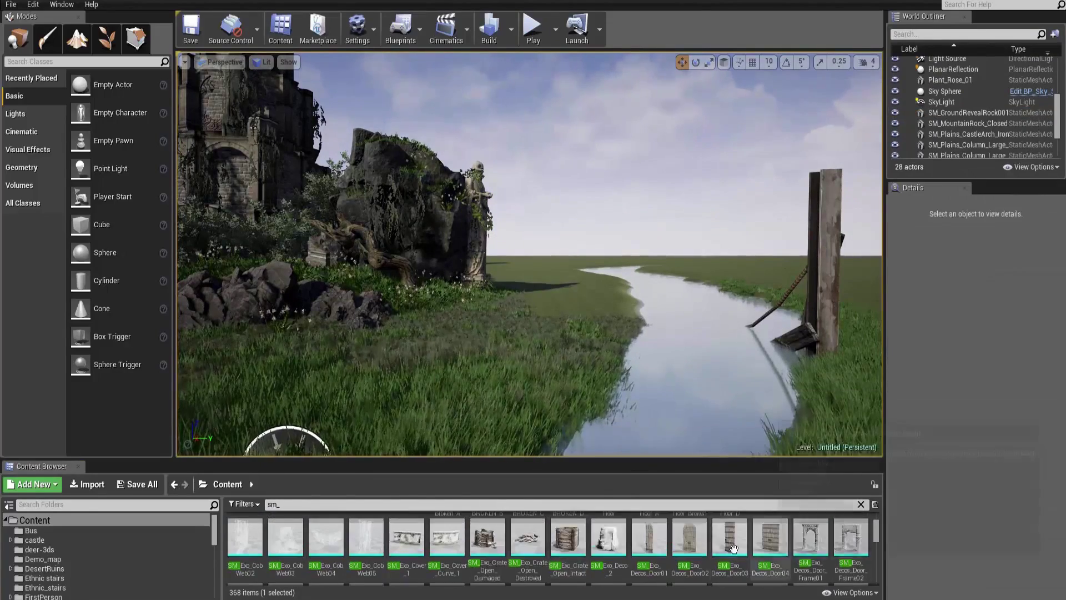
pyautogui.click(407, 536)
pyautogui.moveTo(413, 387); pyautogui.dragTo(555, 542)
pyautogui.moveTo(488, 536); pyautogui.dragTo(503, 377)
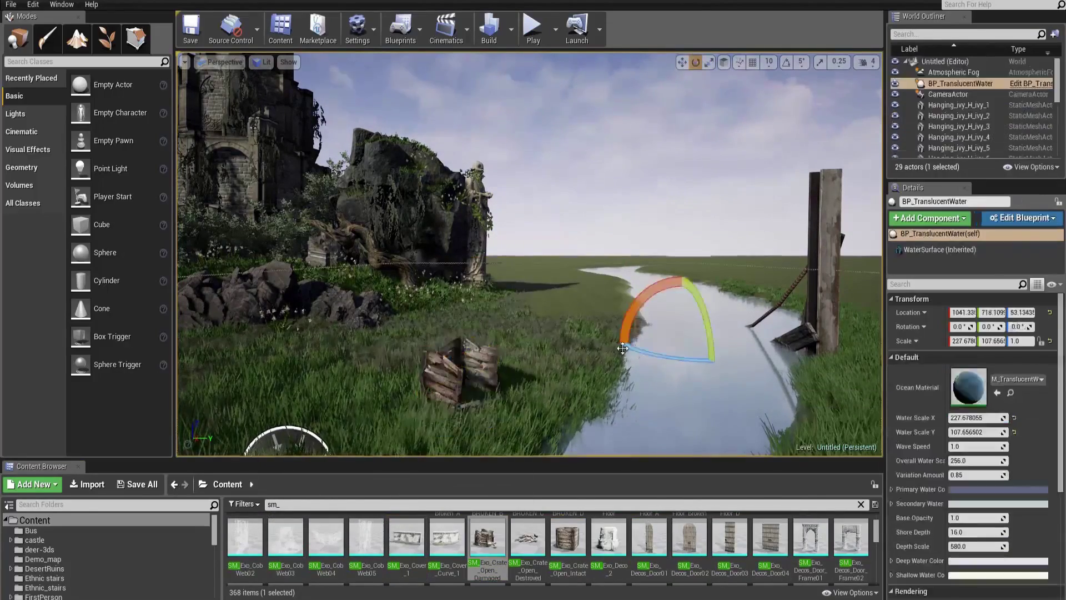
pyautogui.press('End')
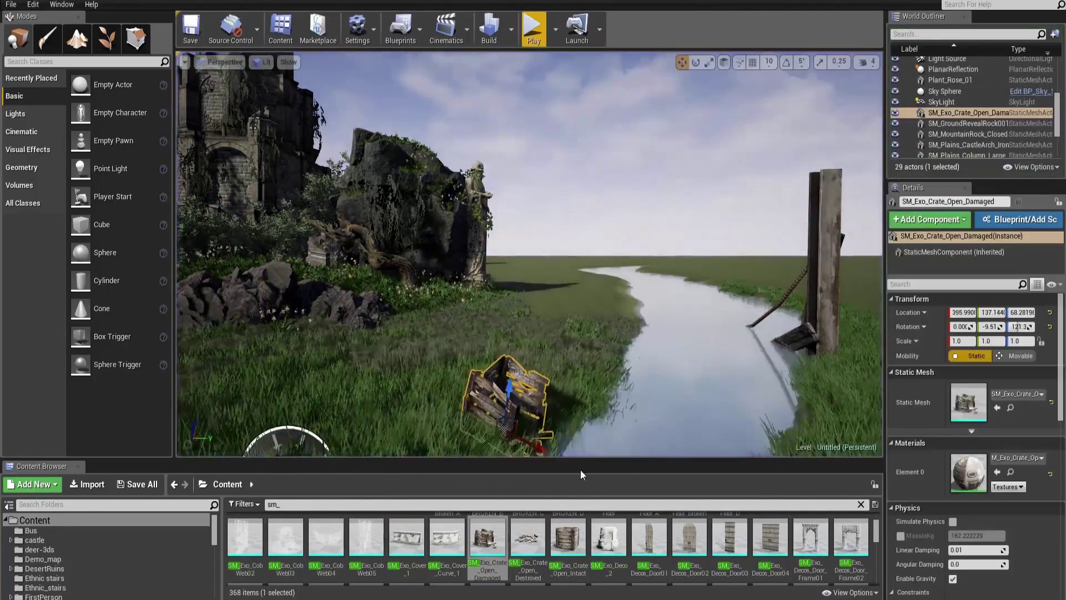
# Step: Try the curved flooded stairs and a hay bale in the grass, then remove them
pyautogui.scroll(-2, 811, 538)
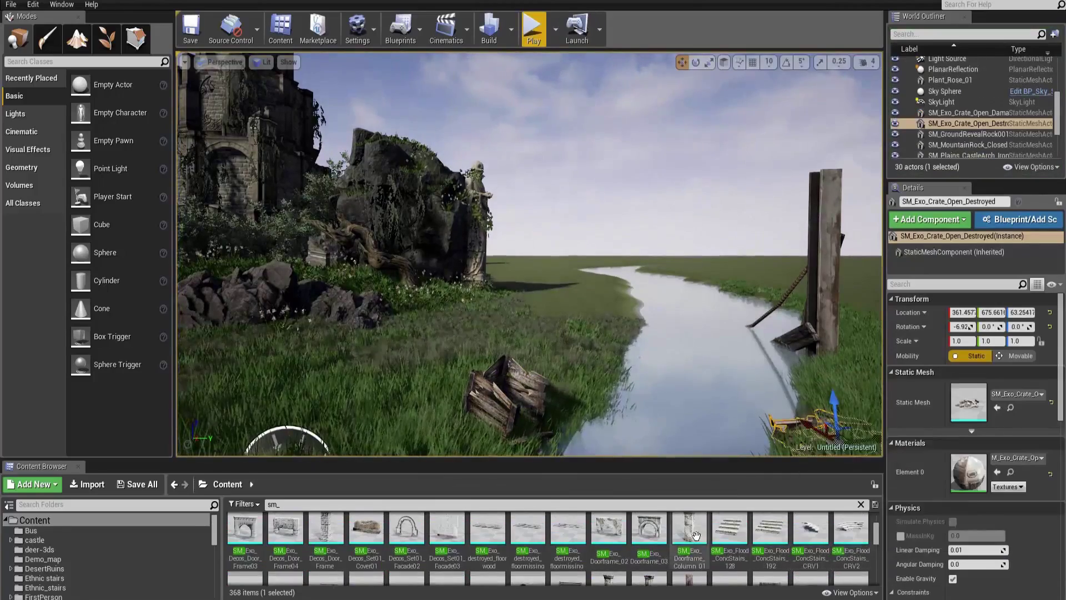
pyautogui.press('Escape')
pyautogui.press('e')
pyautogui.moveTo(465, 358); pyautogui.dragTo(500, 311)
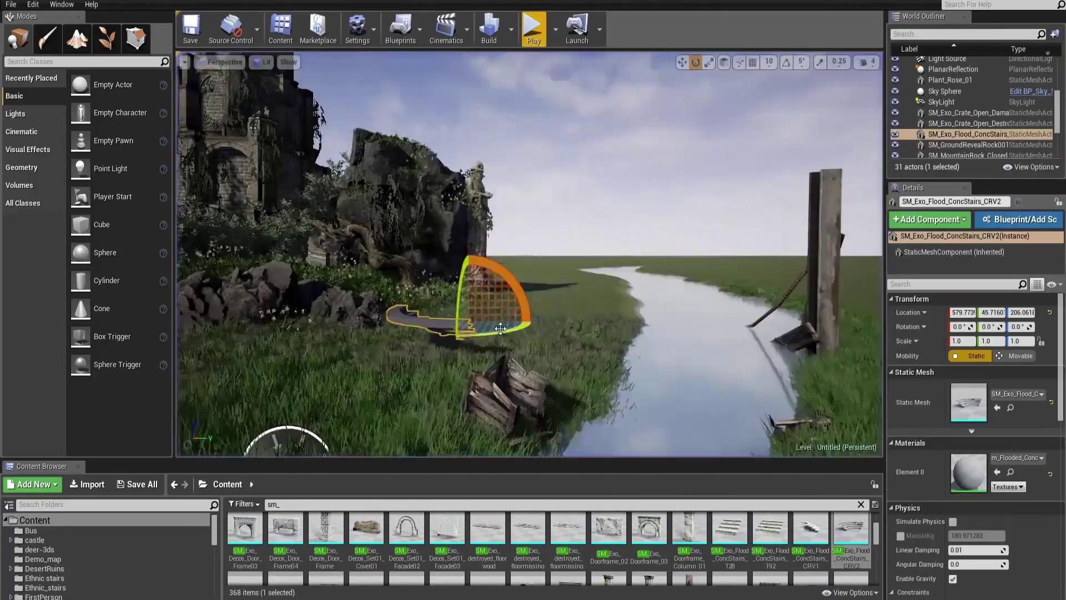
pyautogui.press('r')
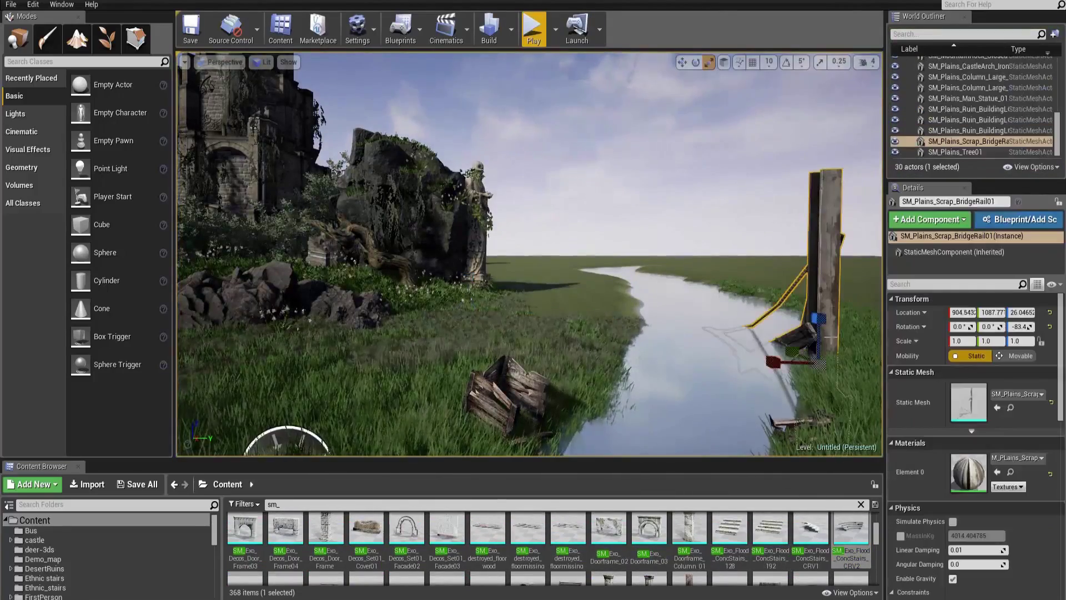
pyautogui.scroll(-1, 811, 539)
pyautogui.moveTo(528, 533); pyautogui.dragTo(410, 379)
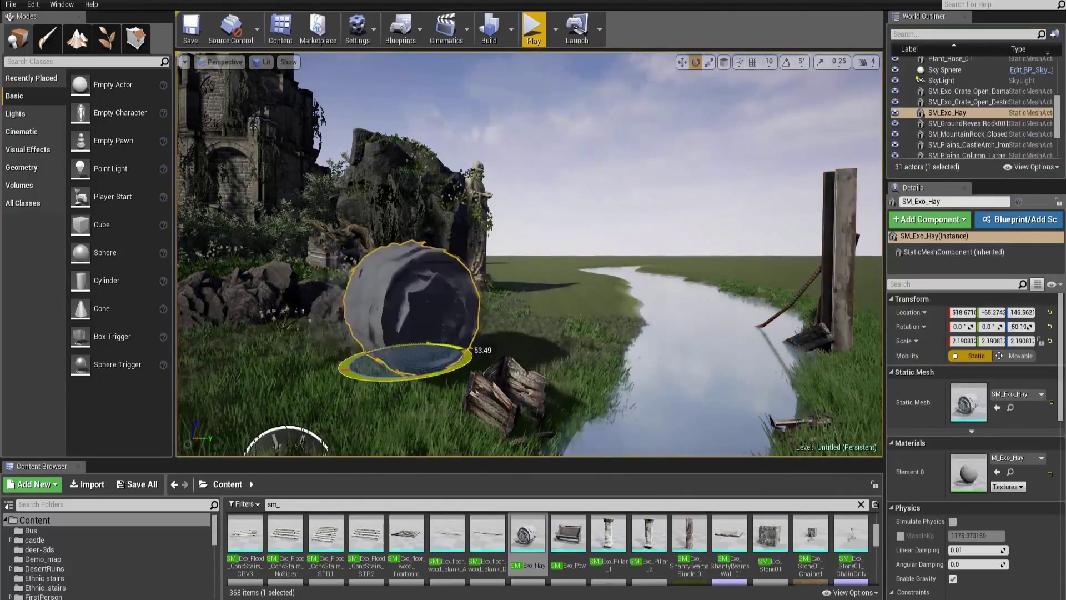
pyautogui.press('Delete')
# Step: Select the iron castle gate arch
pyautogui.scroll(-1, 550, 547)
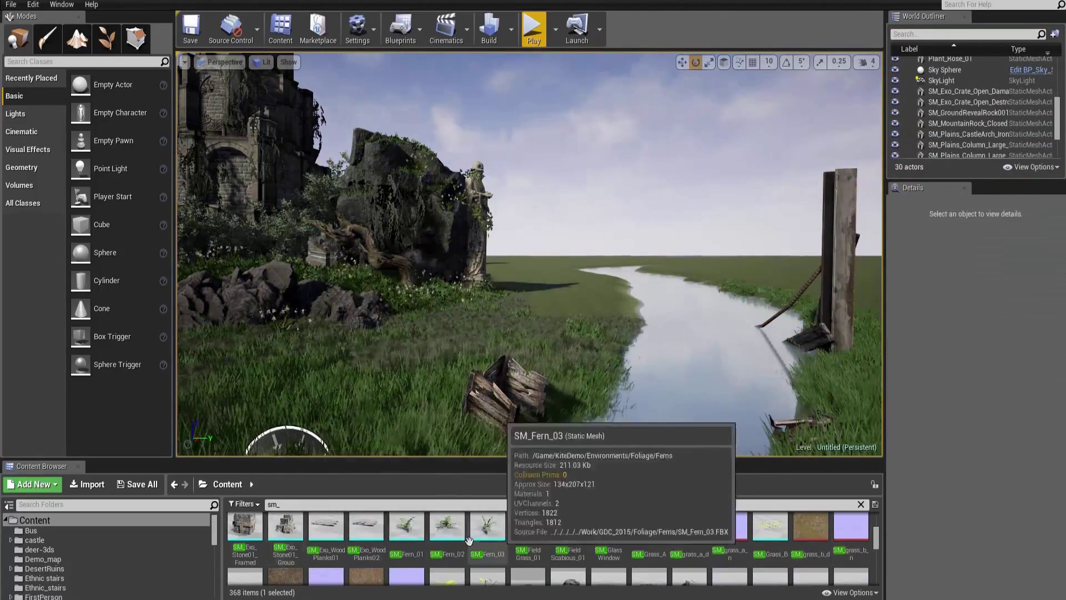
pyautogui.click(245, 531)
pyautogui.click(387, 392)
pyautogui.scroll(-5, 550, 547)
# Step: Frame the castle arch and test a buttress piece and an iron cage on the wall
pyautogui.doubleClick(969, 134)
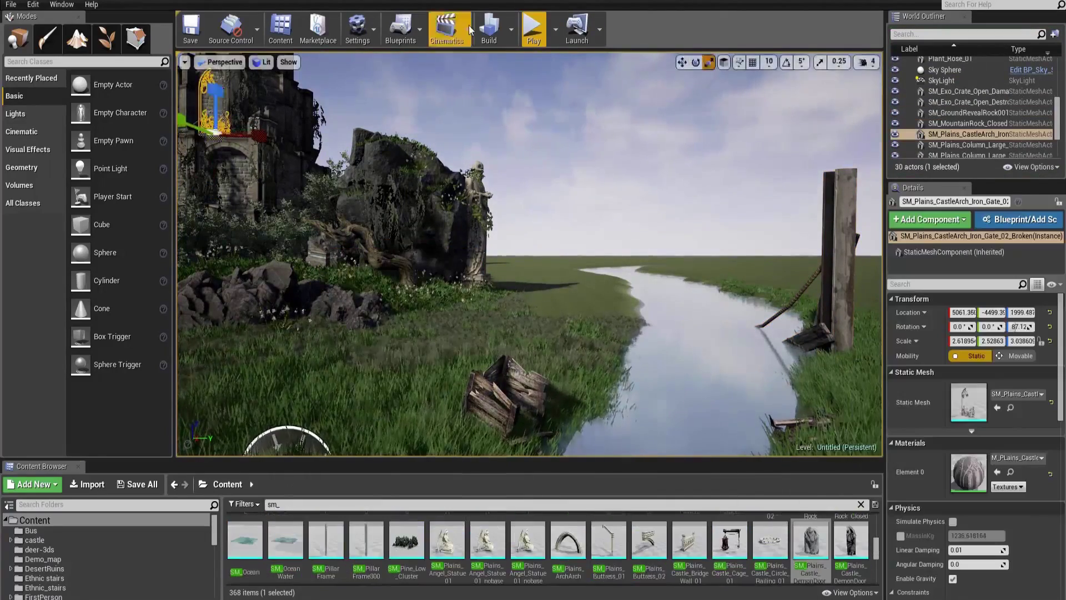
pyautogui.press('r')
pyautogui.moveTo(650, 542); pyautogui.dragTo(548, 194)
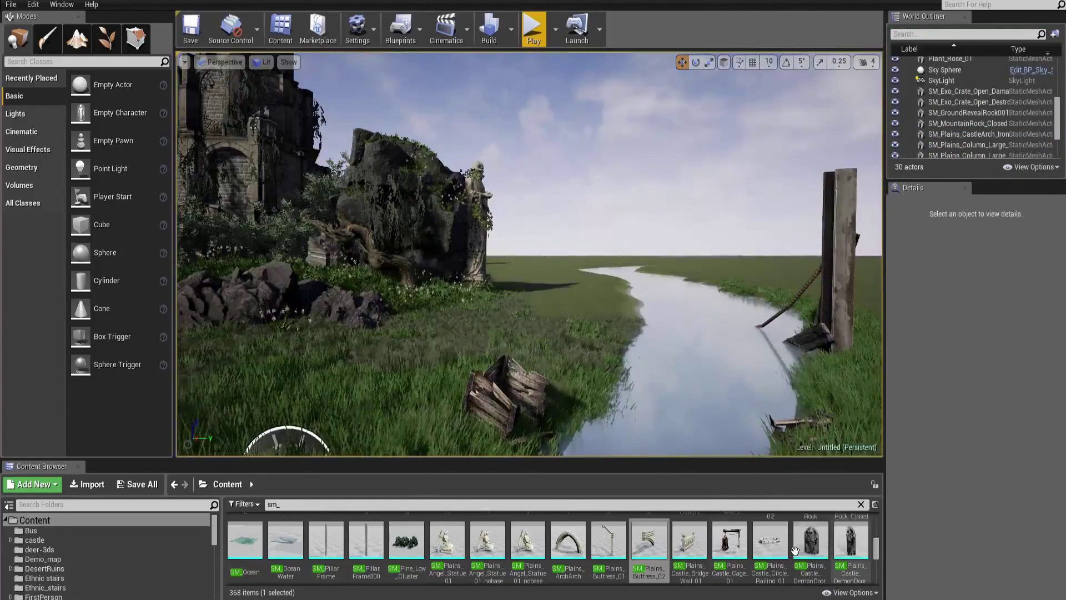
pyautogui.moveTo(730, 542); pyautogui.dragTo(297, 155)
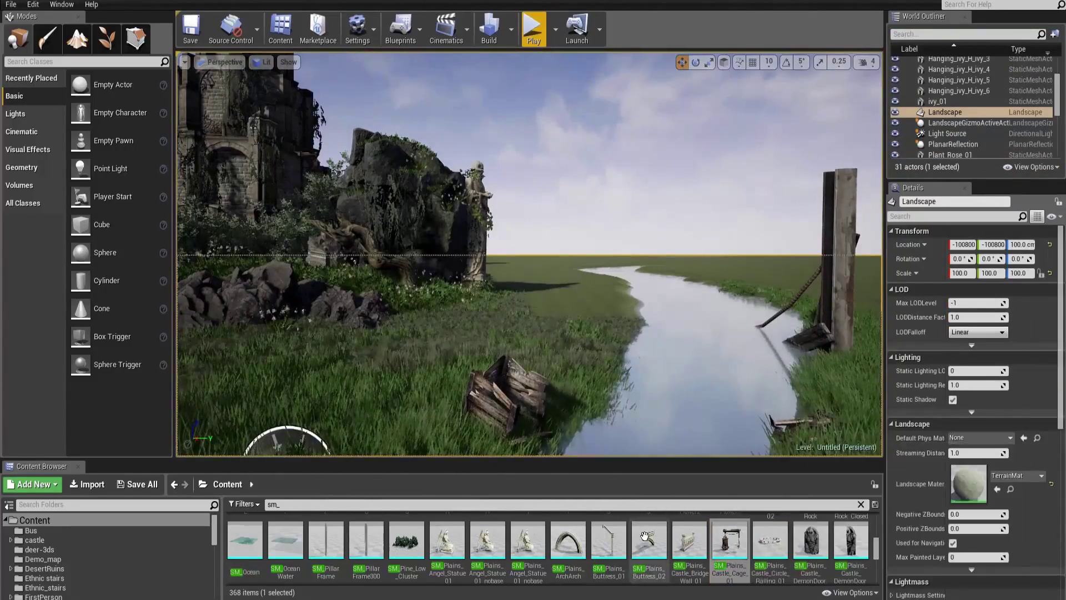
# Step: Test stone castle stairs in the grass and set SM_Plains_CastleTower_Ruin_01 atop the rock
pyautogui.scroll(-3, 550, 547)
pyautogui.moveTo(406, 536); pyautogui.dragTo(459, 395)
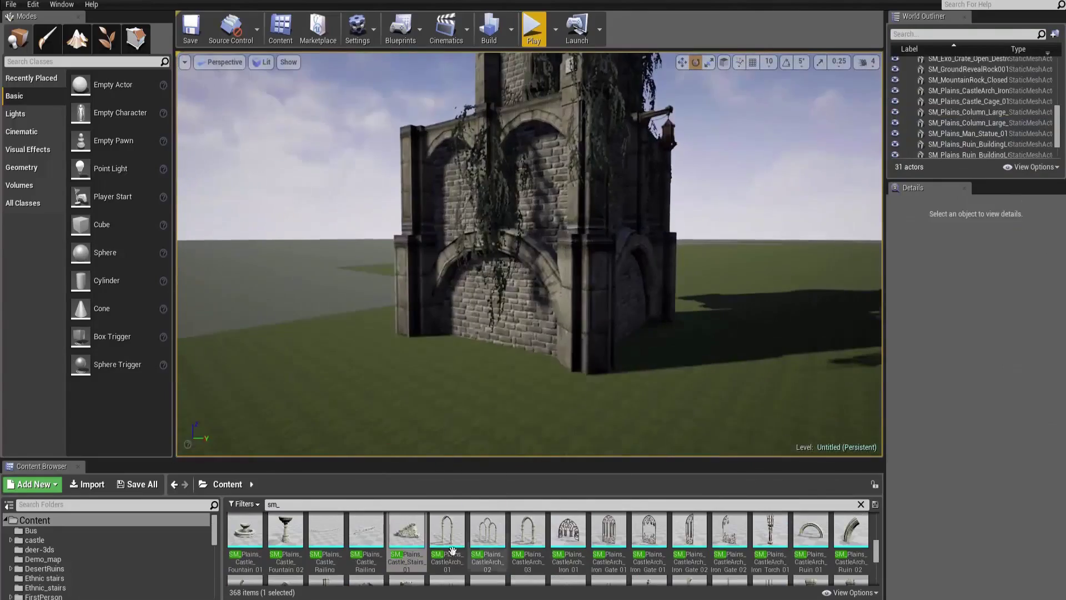
pyautogui.moveTo(406, 536); pyautogui.dragTo(440, 357)
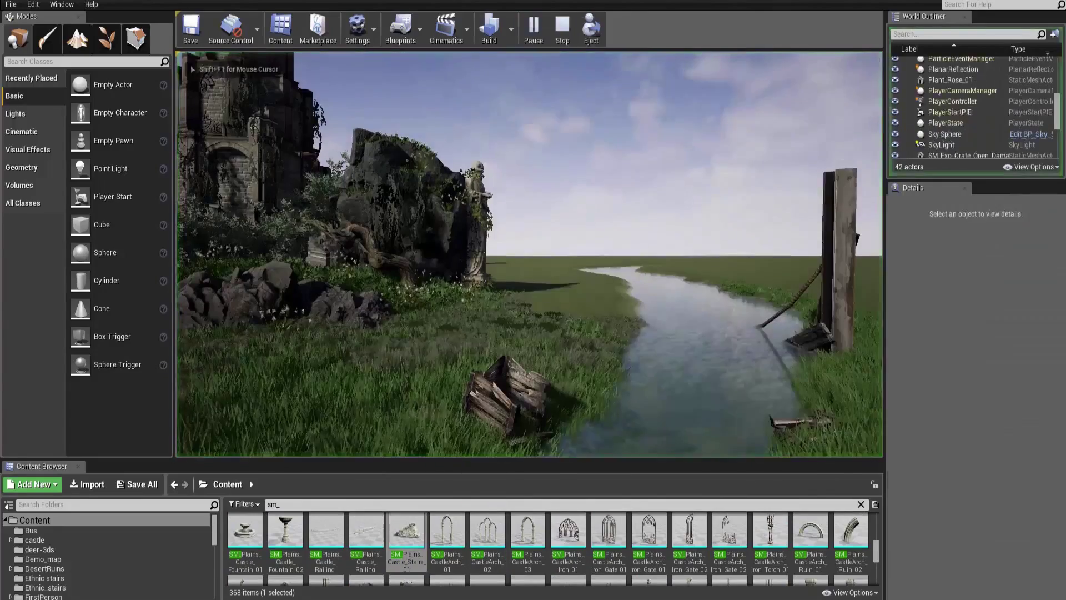
pyautogui.scroll(1, 830, 533)
pyautogui.moveTo(366, 556); pyautogui.dragTo(383, 191)
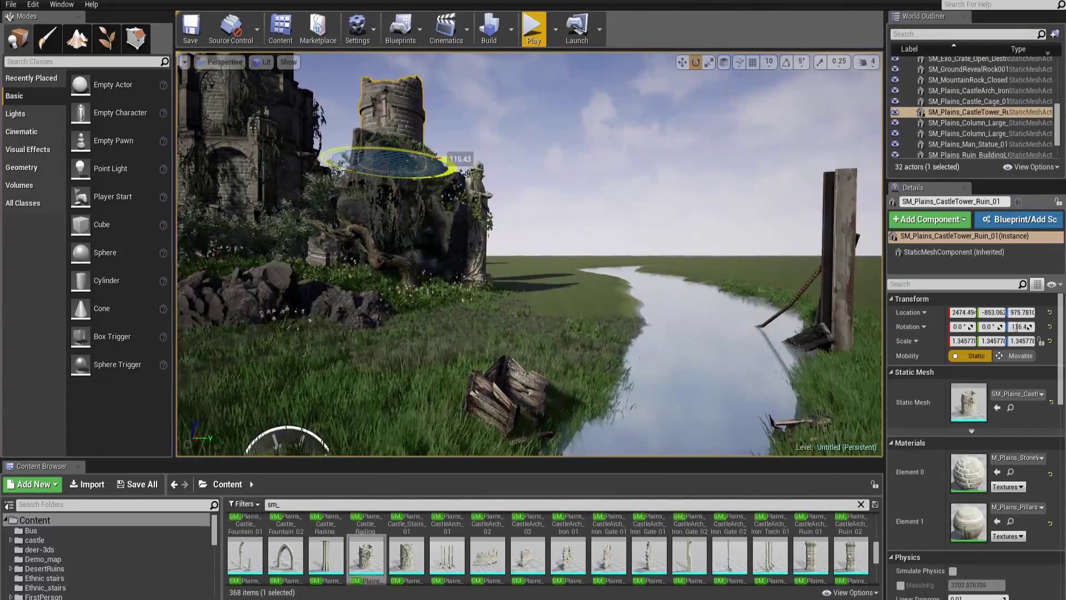
pyautogui.click(83, 62)
# Step: Add Exponential Height Fog with start distance about 4220 and a new inscattering colour
pyautogui.write('fog')
pyautogui.moveTo(66, 112); pyautogui.dragTo(515, 317)
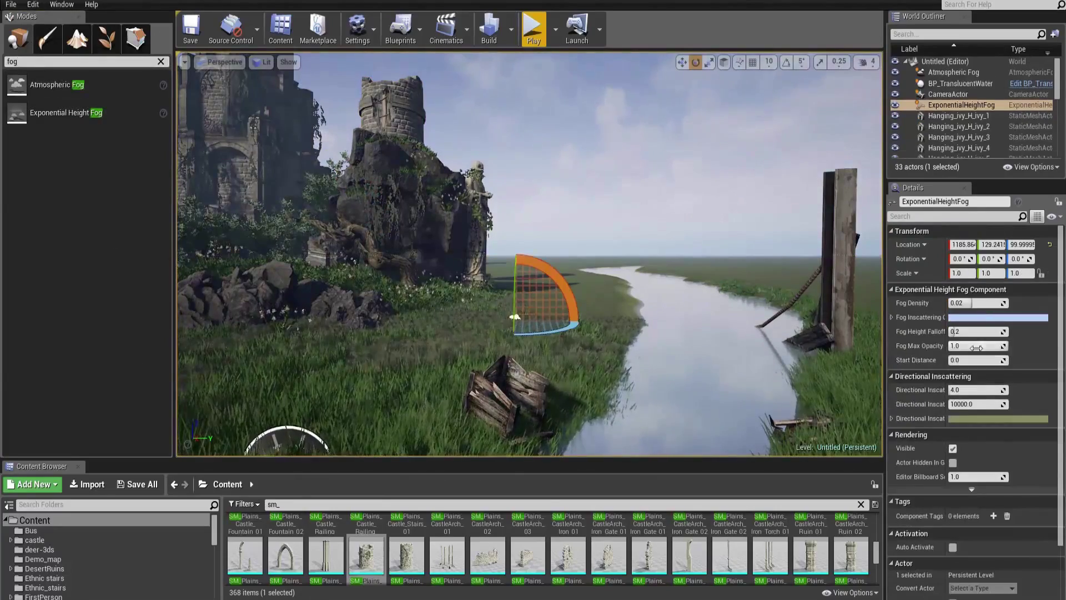
pyautogui.moveTo(977, 360); pyautogui.dragTo(1022, 360)
pyautogui.click(968, 317)
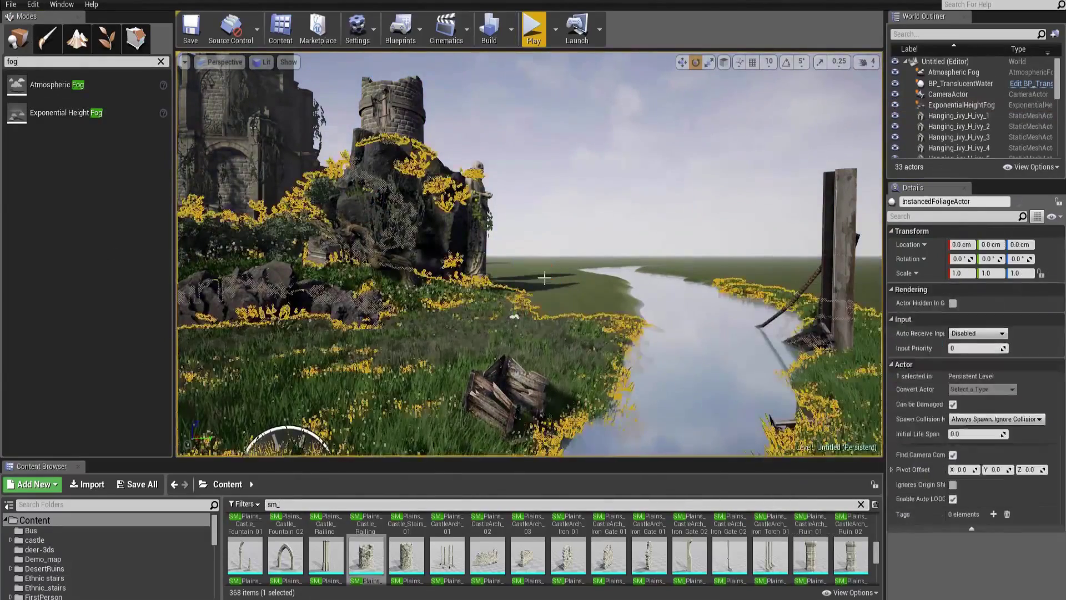
# Step: Plant ferns by the crate and wooden post, and place a slightly shrunken vine
pyautogui.scroll(3, 836, 540)
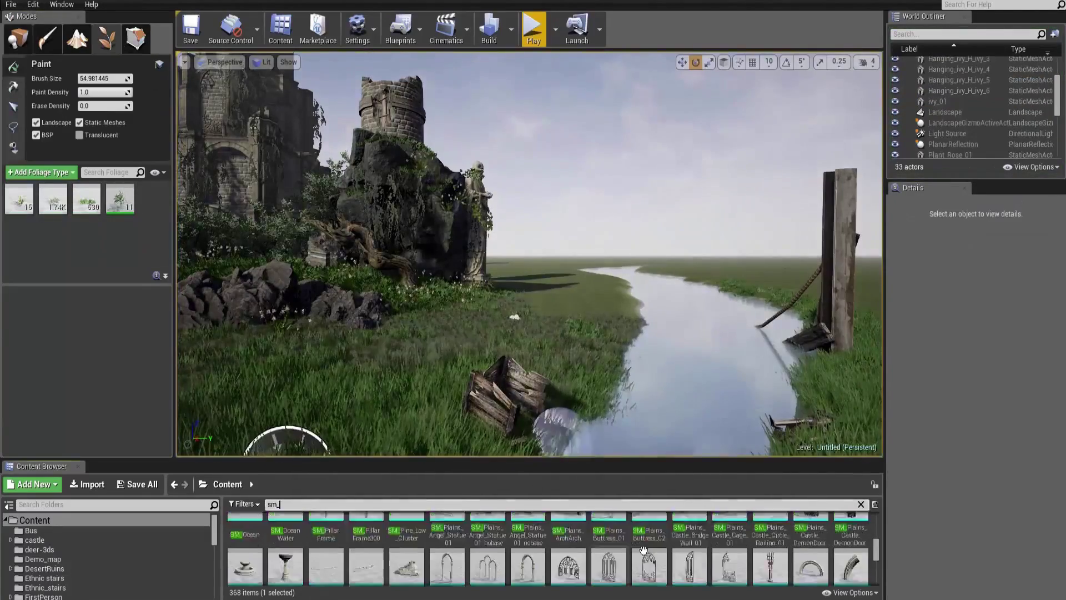
pyautogui.scroll(-3, 836, 540)
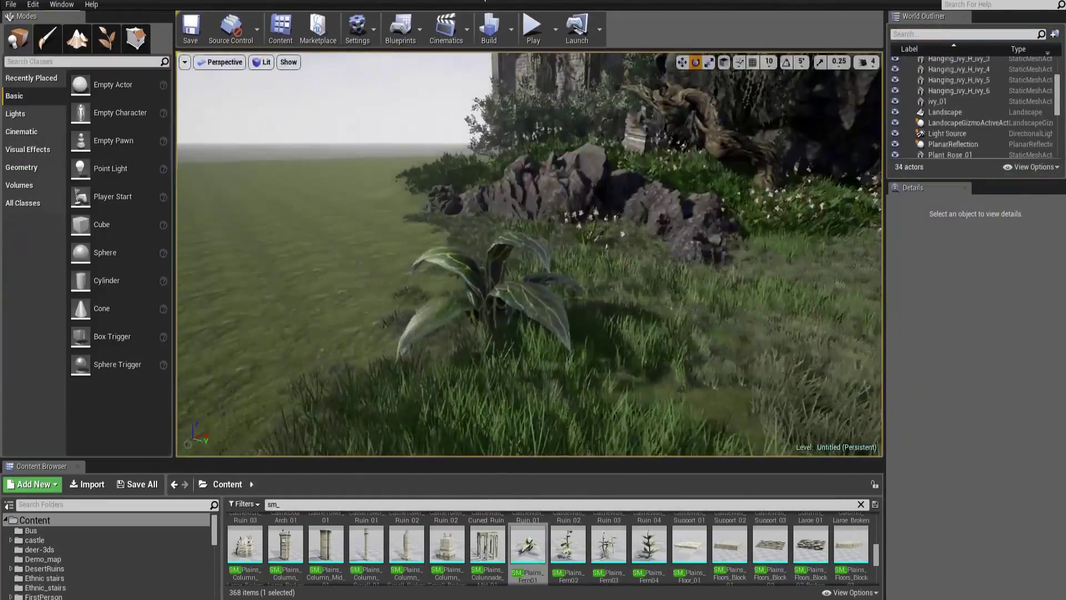
pyautogui.moveTo(528, 545); pyautogui.dragTo(589, 361)
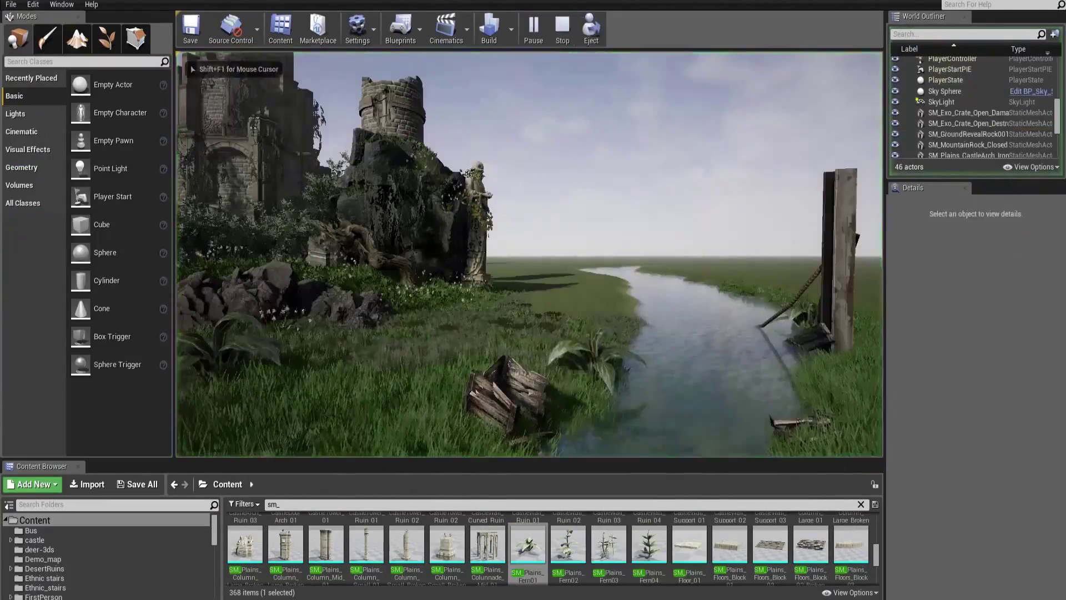
pyautogui.moveTo(609, 545); pyautogui.dragTo(805, 322)
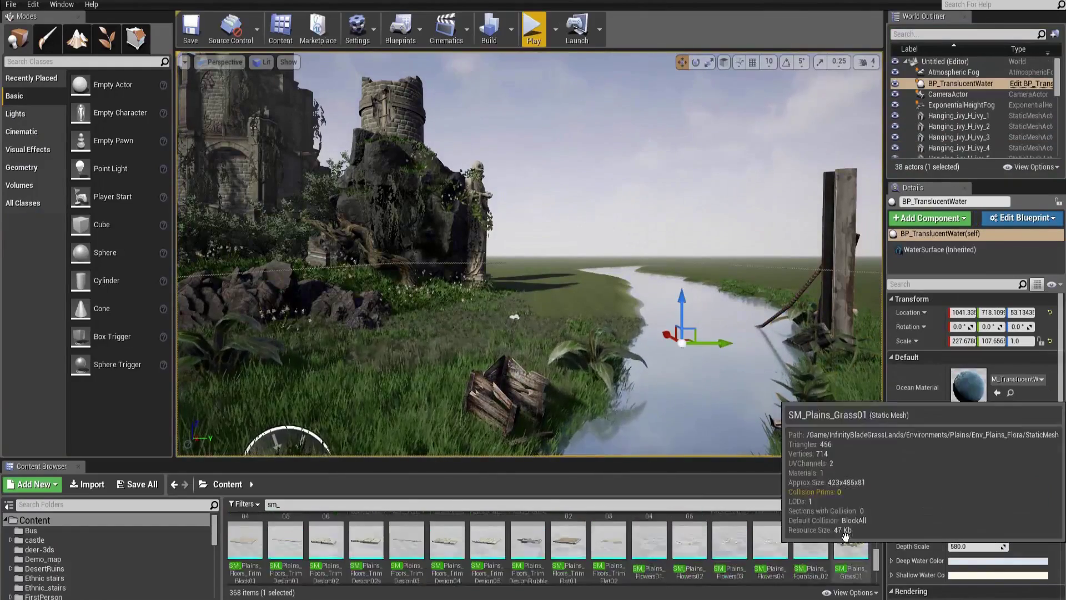
pyautogui.scroll(-5, 778, 550)
pyautogui.moveTo(406, 422); pyautogui.dragTo(483, 291)
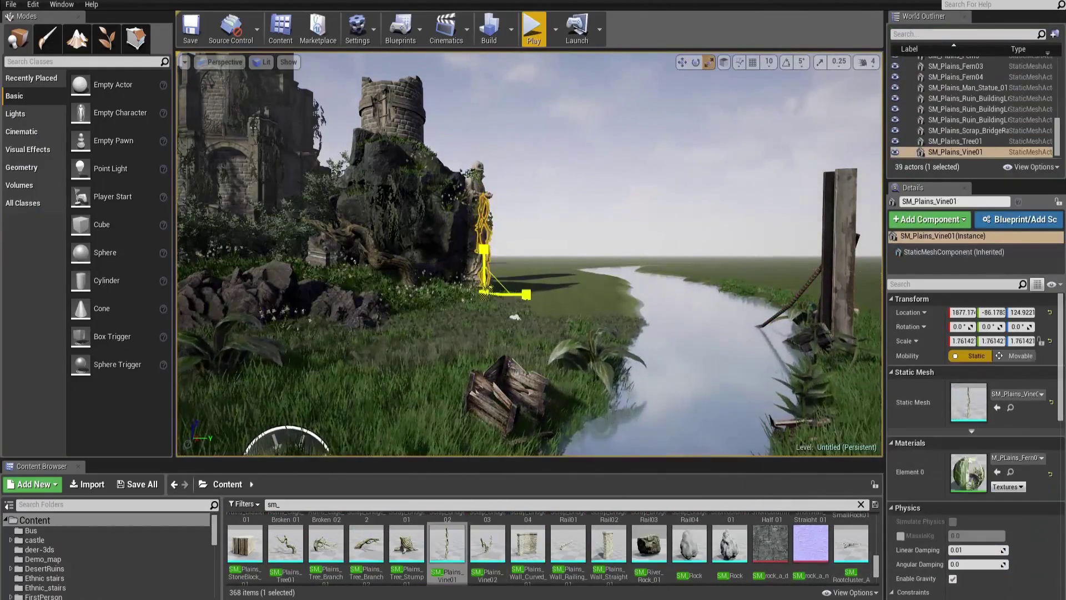
pyautogui.click(709, 61)
pyautogui.moveTo(846, 323); pyautogui.dragTo(843, 328)
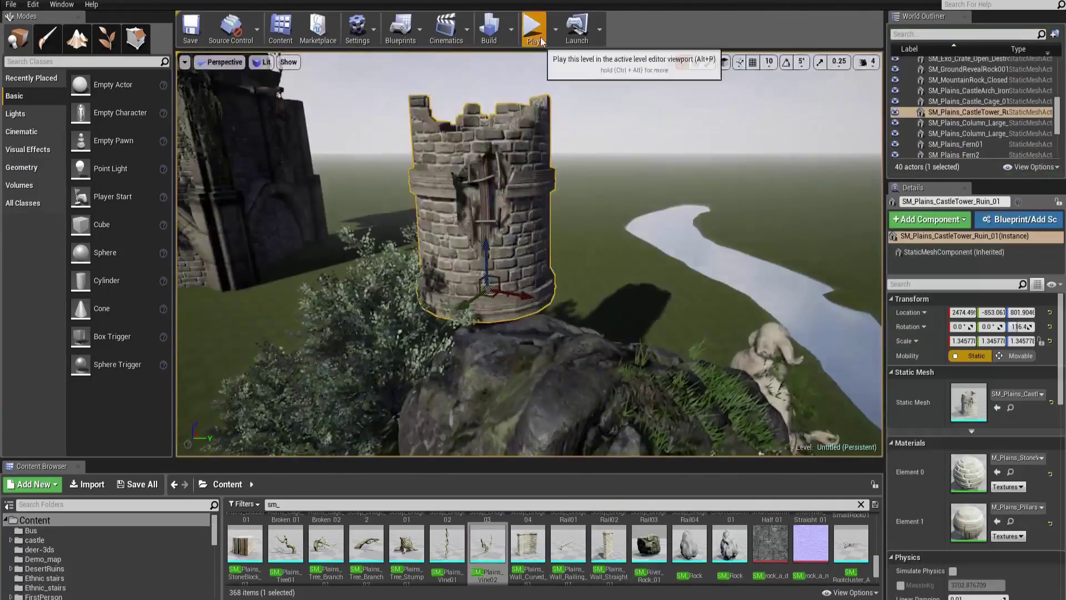
# Step: Delete the root cluster and add SM_Plains_LargeRock02 beside the mossy outcrop
pyautogui.click(395, 189)
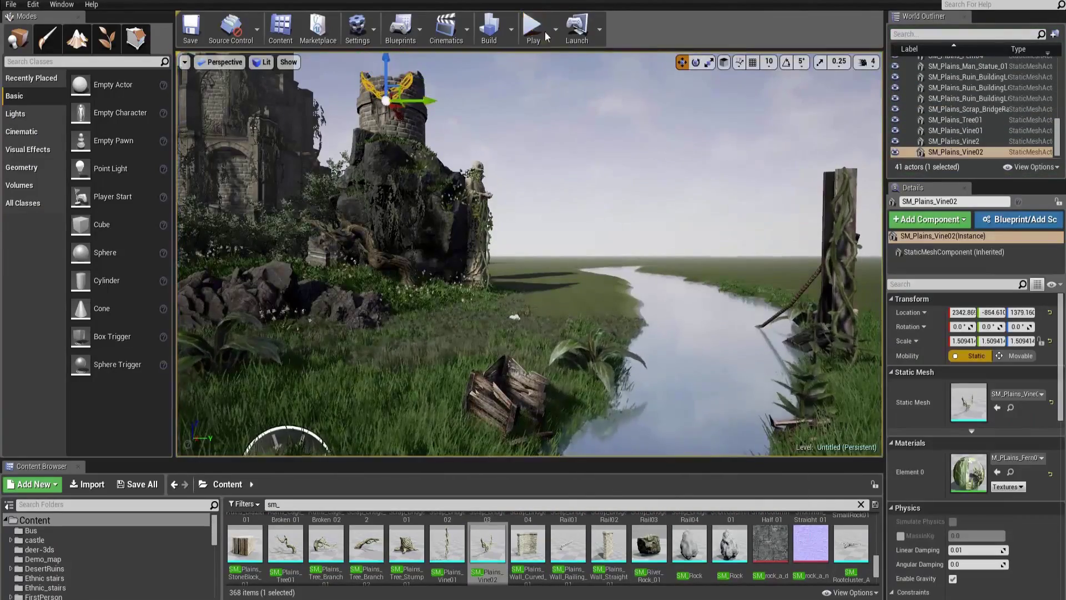
pyautogui.click(533, 27)
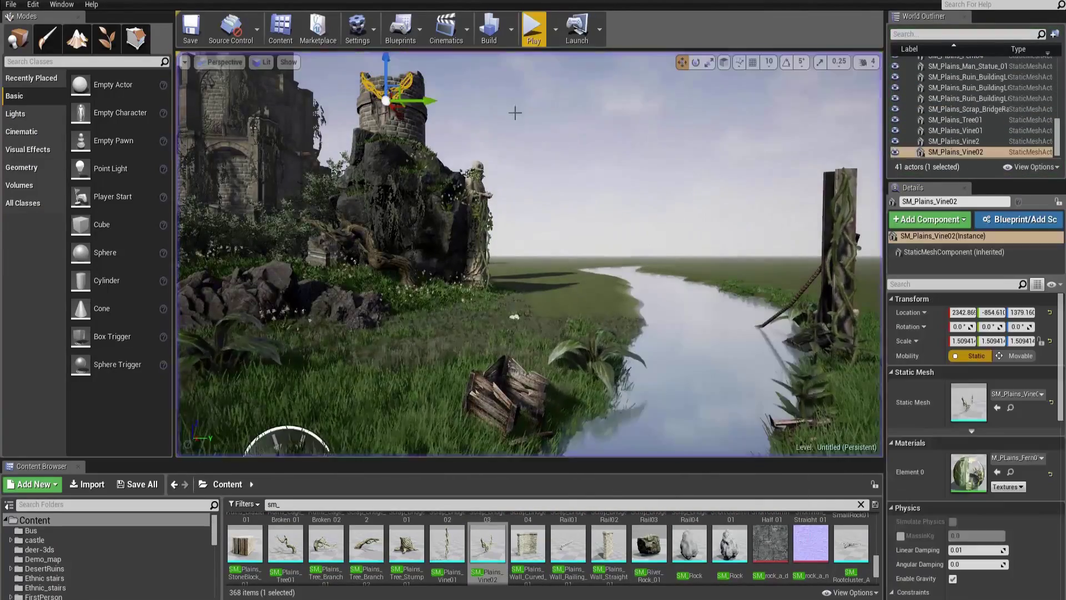
pyautogui.press('Delete')
pyautogui.scroll(5, 444, 550)
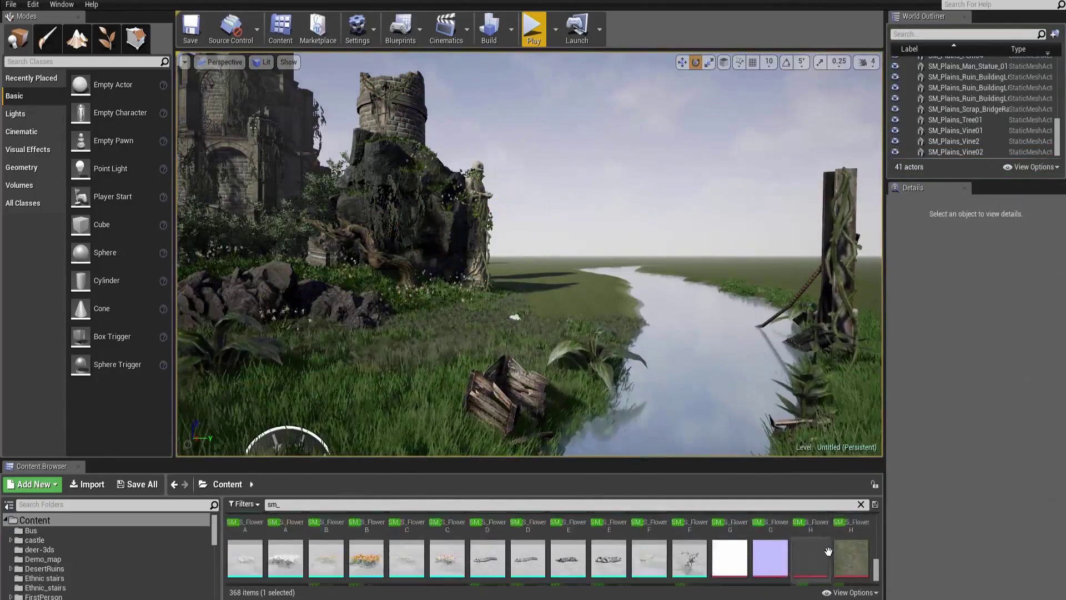
pyautogui.moveTo(508, 287); pyautogui.dragTo(553, 288)
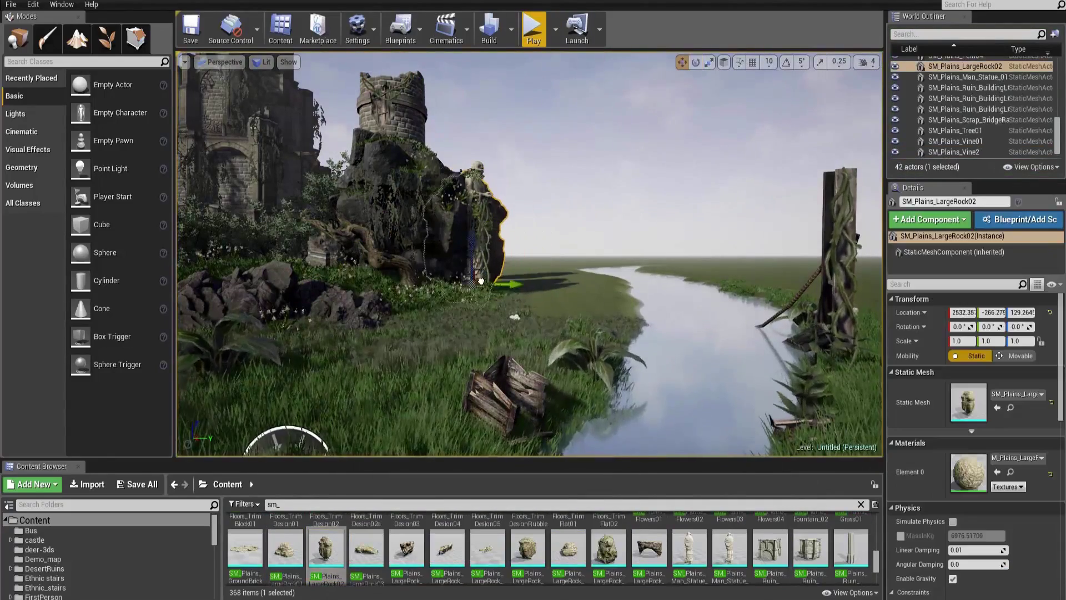
pyautogui.click(550, 504)
# Step: Search 'bridge' and try a stone bridge wall, an arch and a scrap-textured old bridge
pyautogui.write('bridge')
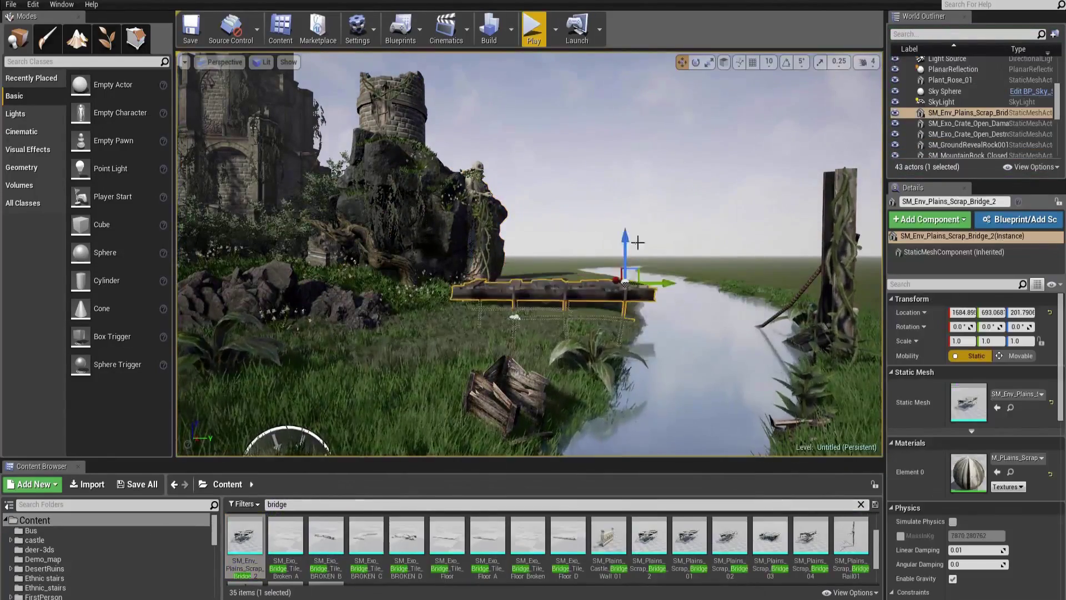
pyautogui.press('Delete')
pyautogui.moveTo(609, 536); pyautogui.dragTo(555, 300)
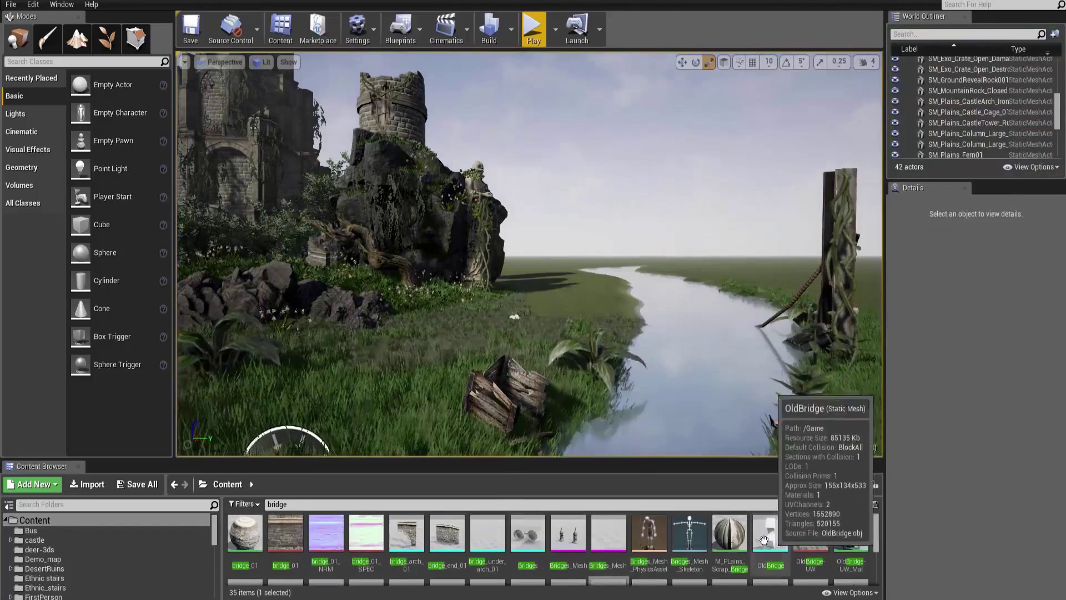
pyautogui.moveTo(407, 536); pyautogui.dragTo(651, 330)
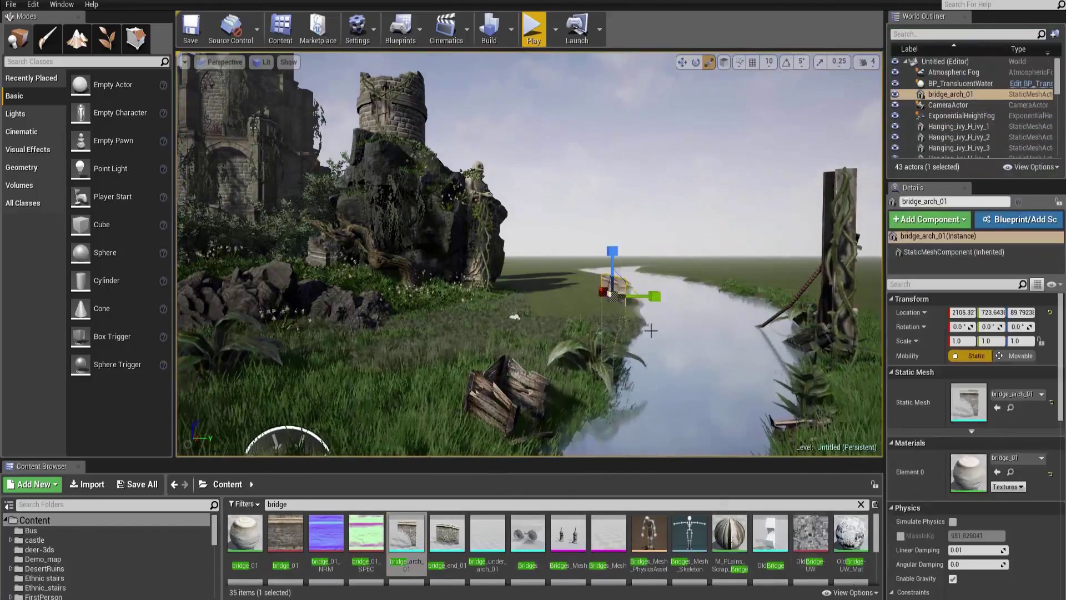
pyautogui.press('Delete')
pyautogui.moveTo(770, 536); pyautogui.dragTo(568, 253)
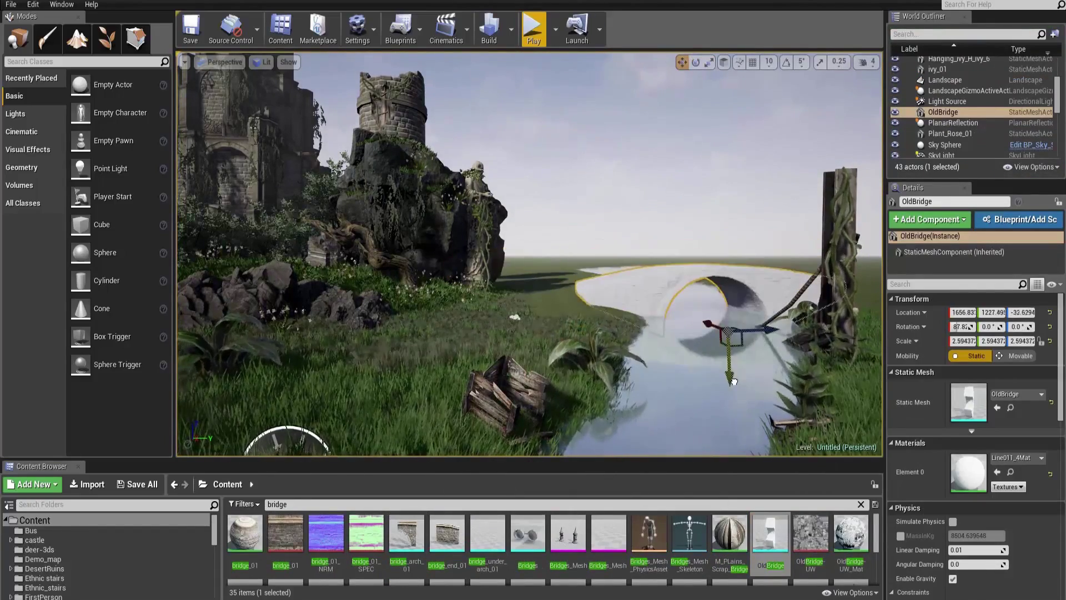
pyautogui.moveTo(743, 519); pyautogui.dragTo(356, 350)
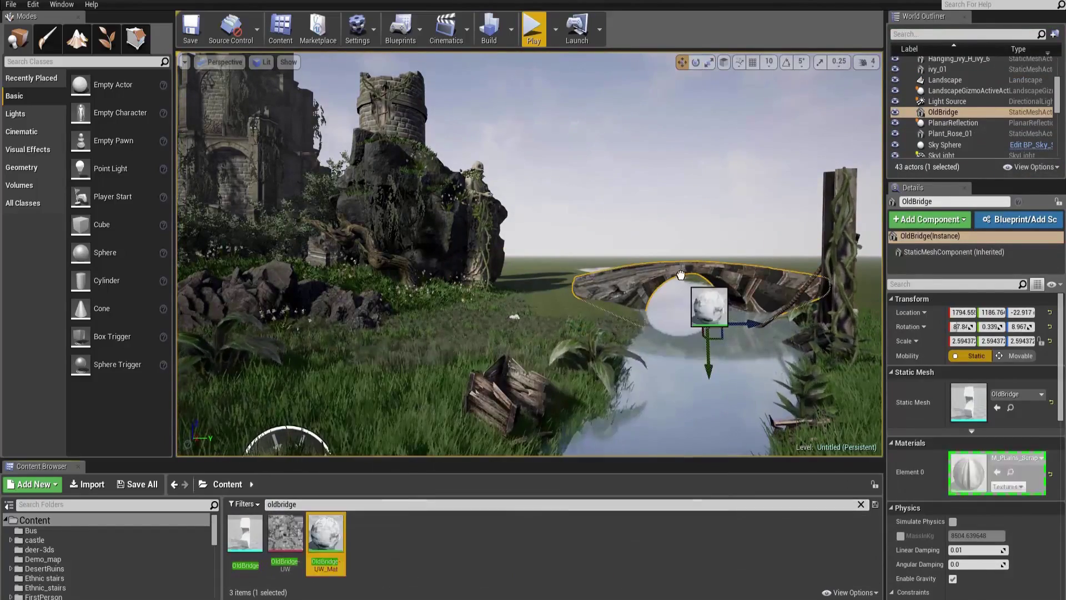
pyautogui.moveTo(709, 369); pyautogui.dragTo(721, 377)
pyautogui.press('Delete')
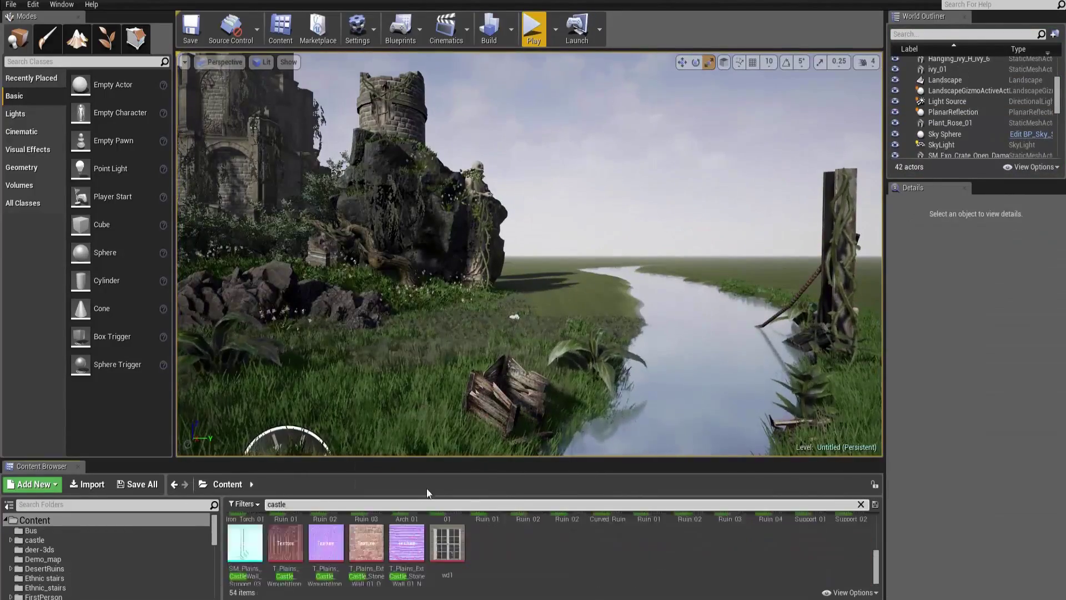
# Step: Place and delete a castle wall support piece, then undo the latest actors
pyautogui.moveTo(245, 541); pyautogui.dragTo(496, 351)
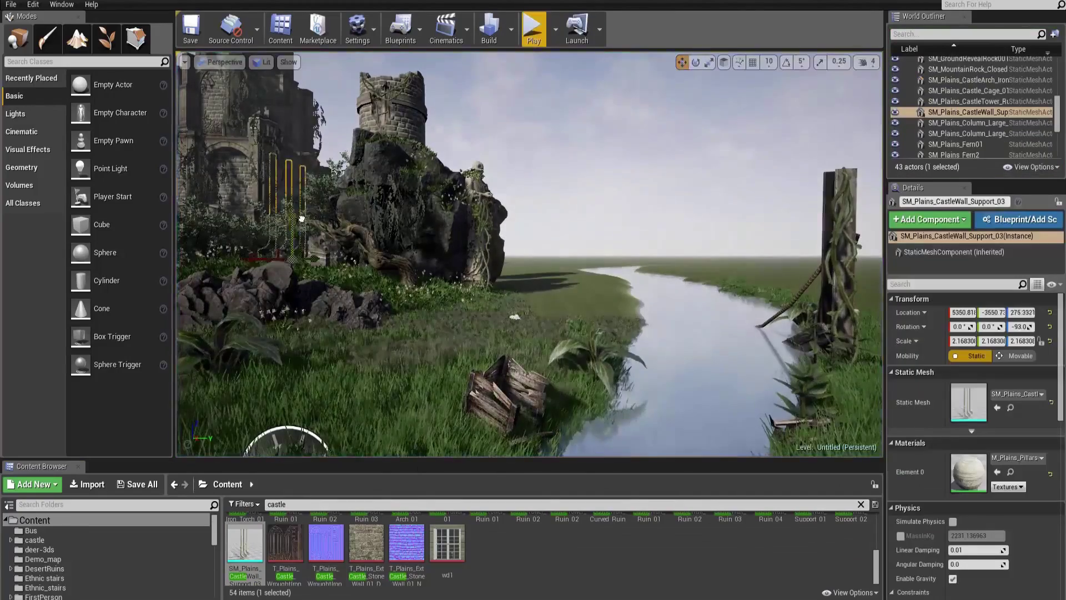
pyautogui.press('Delete')
pyautogui.scroll(3, 864, 539)
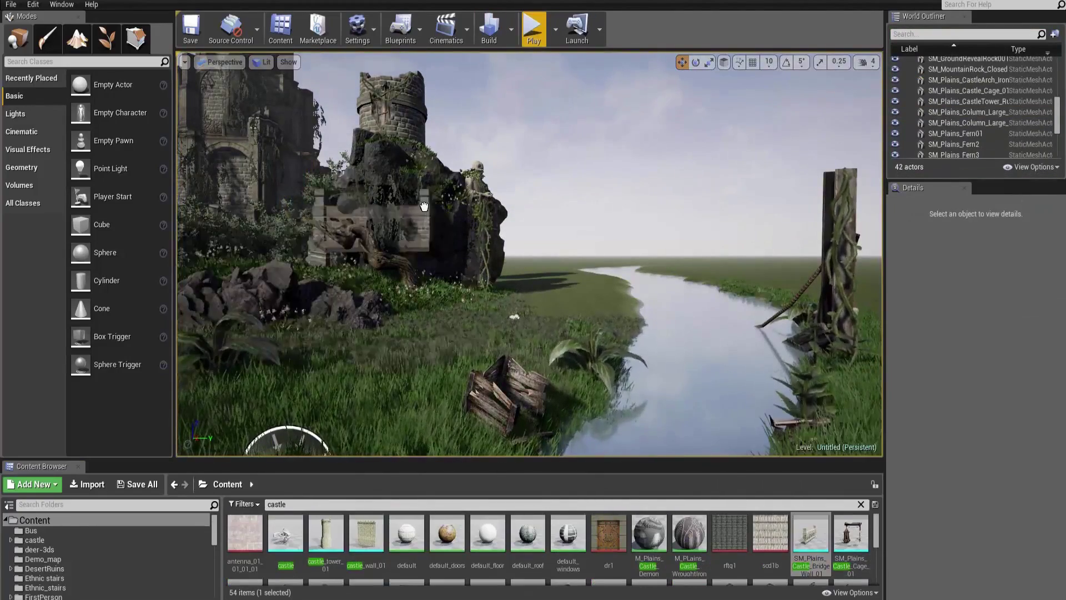
pyautogui.moveTo(424, 207); pyautogui.dragTo(505, 187, button='right')
pyautogui.hotkey('ctrl', 'z')
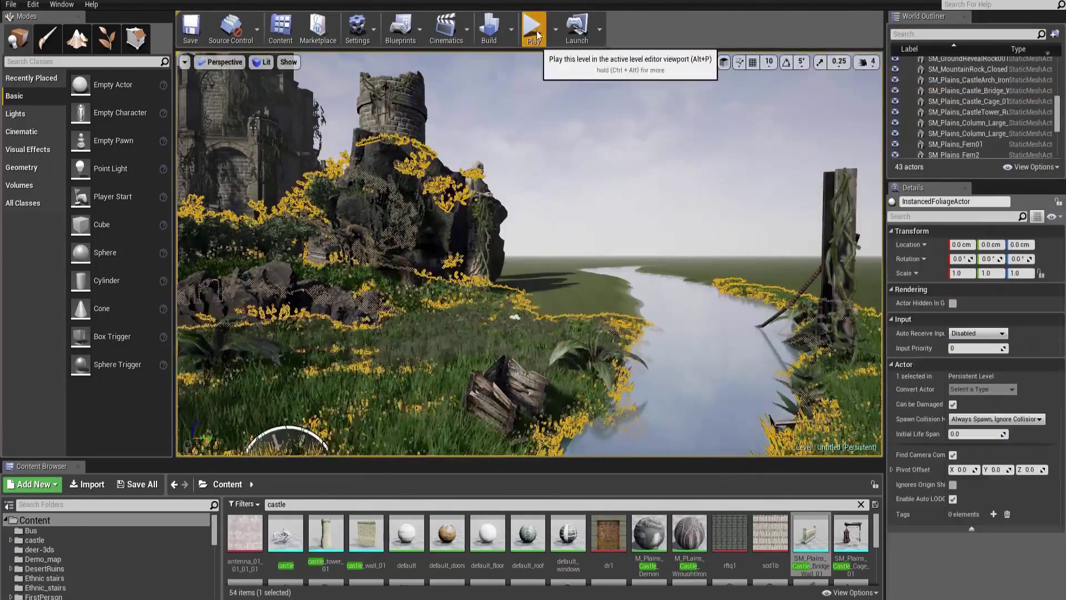
# Step: Frame the bridge wall and run a play preview of the level twice
pyautogui.rightClick(328, 175)
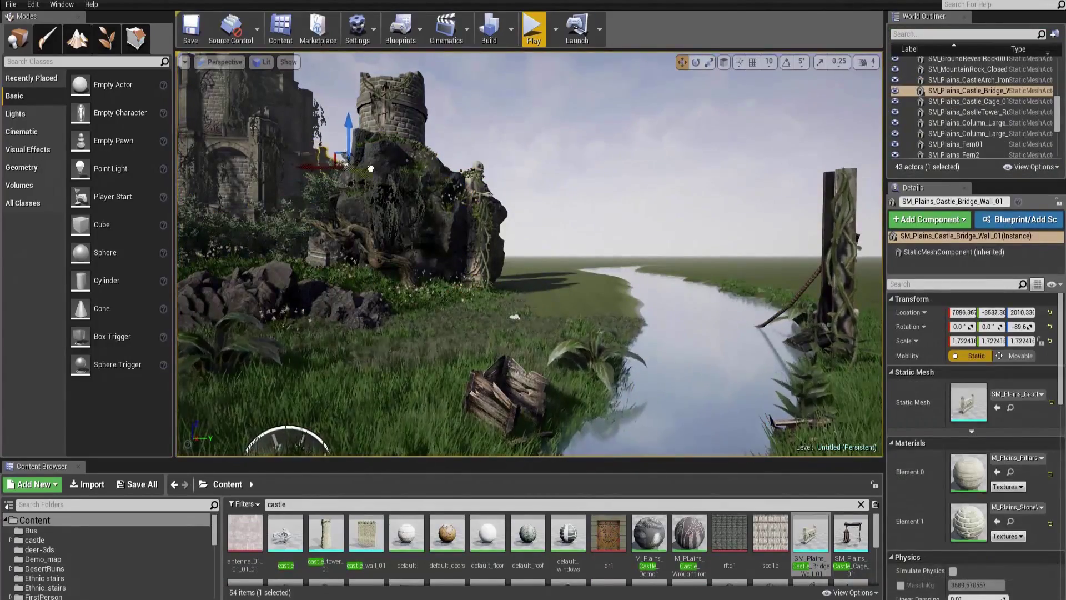
pyautogui.press('f')
pyautogui.hotkey('alt', 'p')
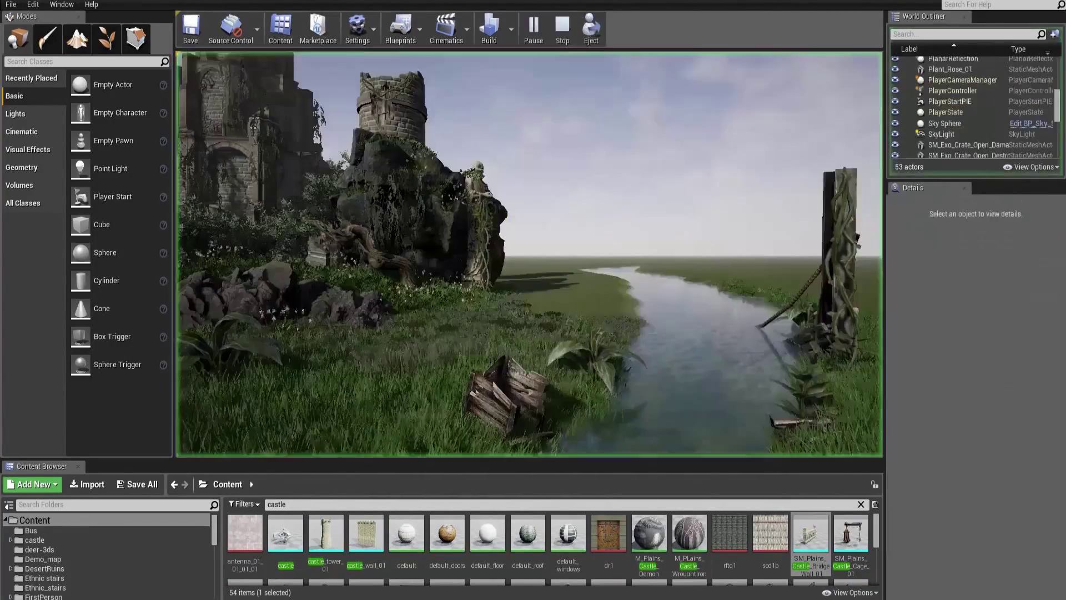
pyautogui.press('Escape')
pyautogui.hotkey('alt', 'p')
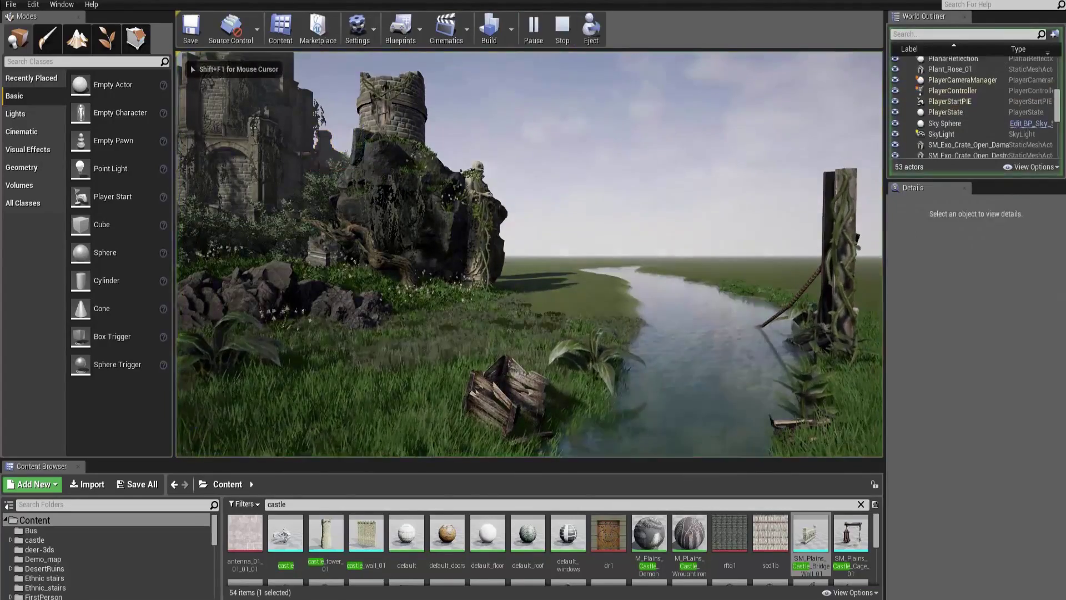
pyautogui.press('Escape')
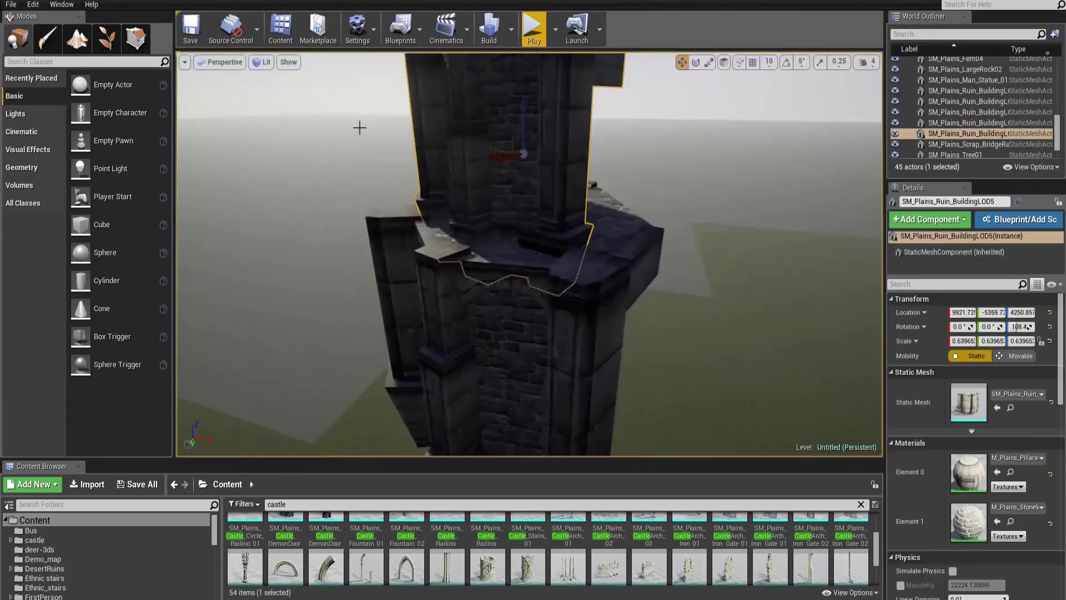
# Step: Preview the level, then place a new CastleTower_Ruin_02 tower
pyautogui.click(533, 28)
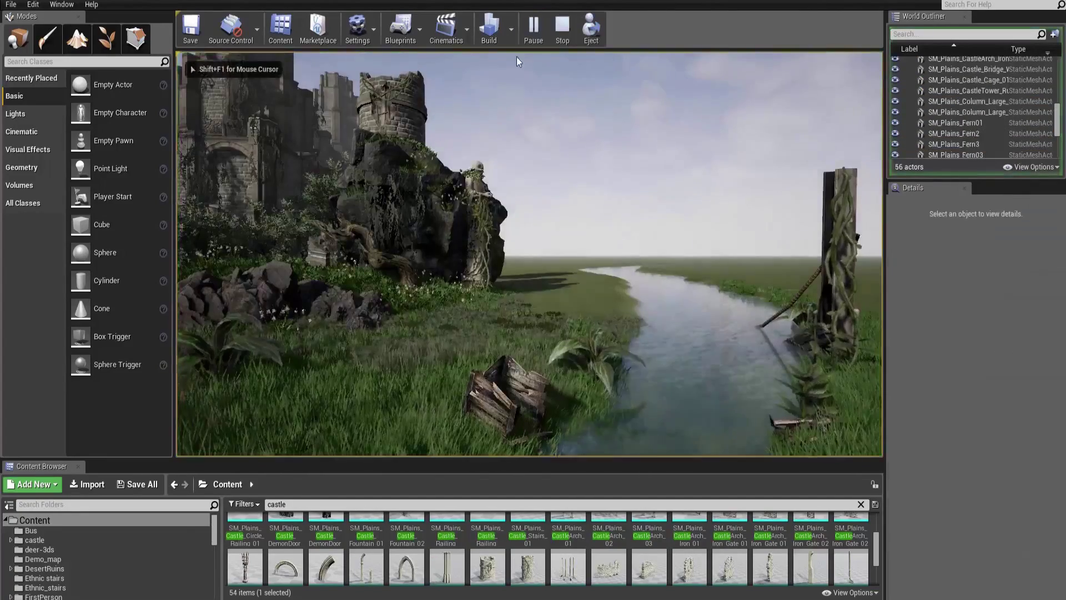
pyautogui.press('Escape')
pyautogui.press('f')
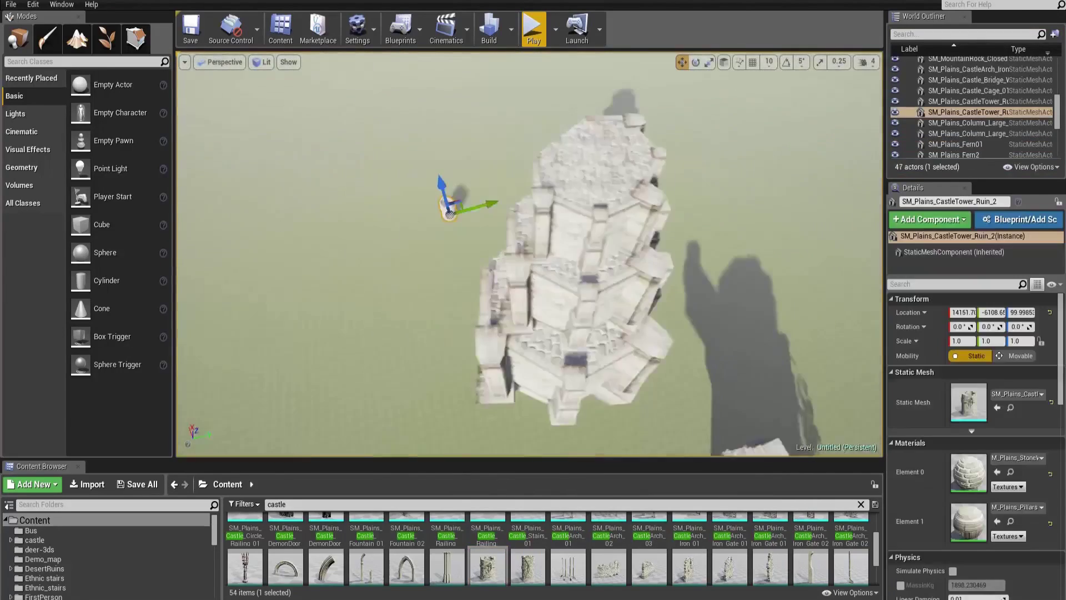
pyautogui.moveTo(527, 567); pyautogui.dragTo(705, 268)
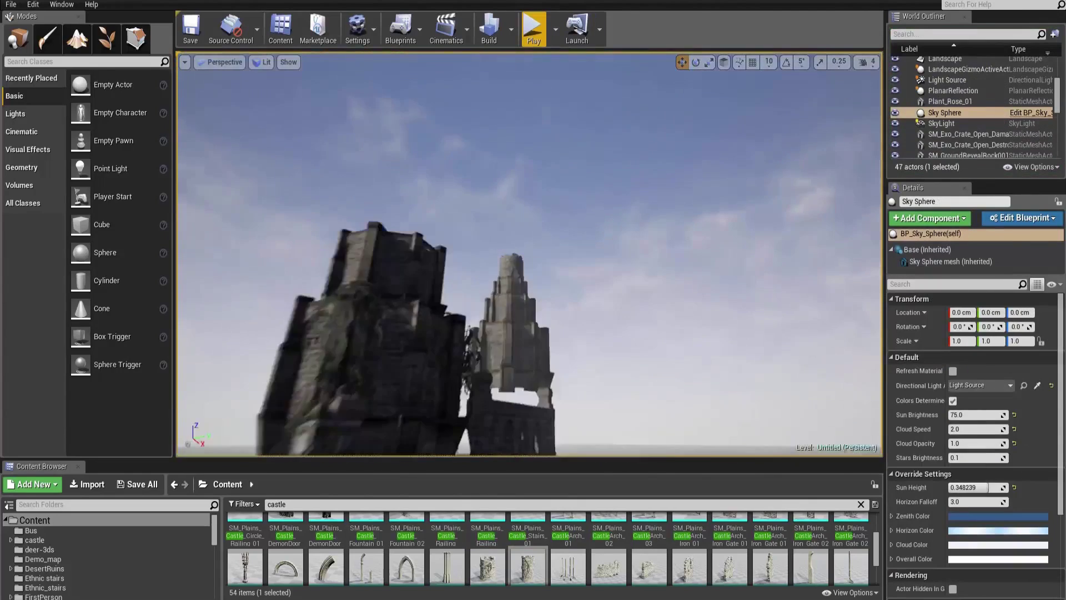
# Step: Wrap the tower with two SM_Plains_Vine pieces and drape Hanging_ivy from its top edge
pyautogui.write('sm_')
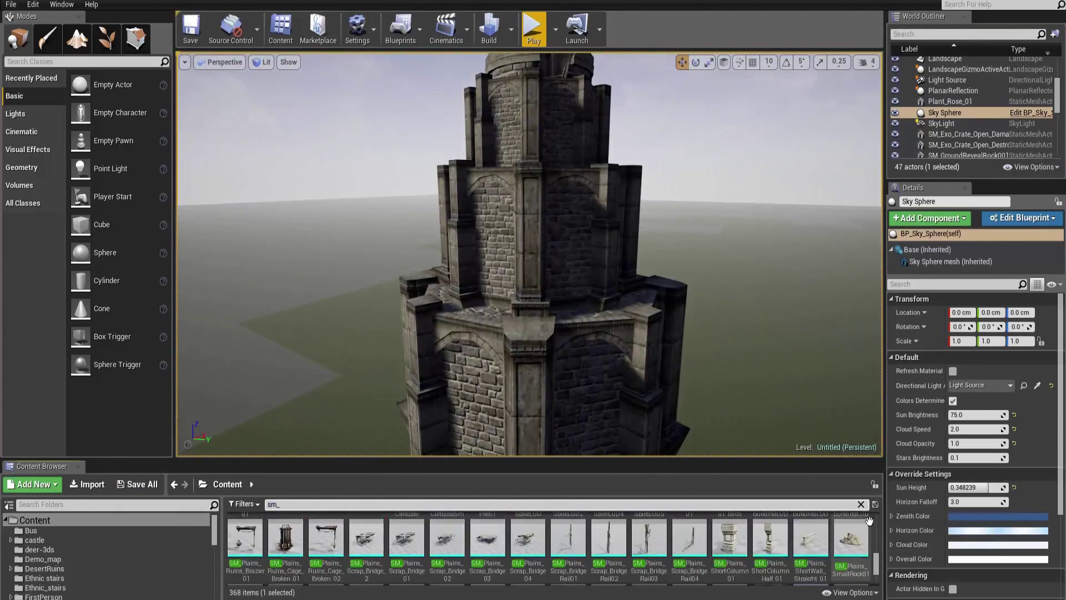
pyautogui.moveTo(505, 138); pyautogui.dragTo(553, 140)
pyautogui.press('r')
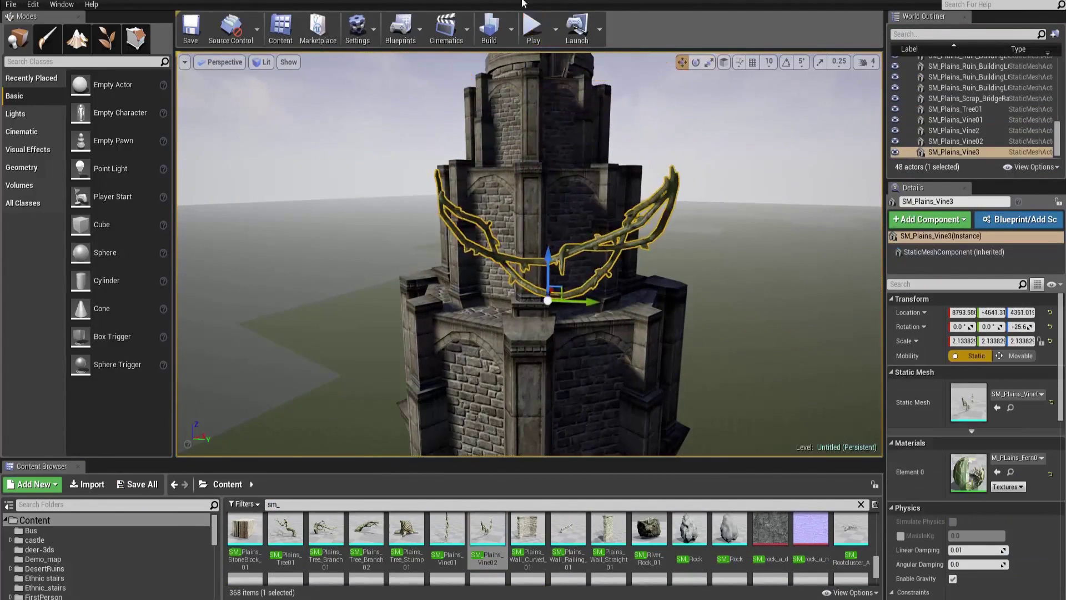
pyautogui.click(532, 29)
pyautogui.keyDown('alt'); pyautogui.moveTo(341, 71); pyautogui.dragTo(341, 127); pyautogui.keyUp('alt')
pyautogui.press('e')
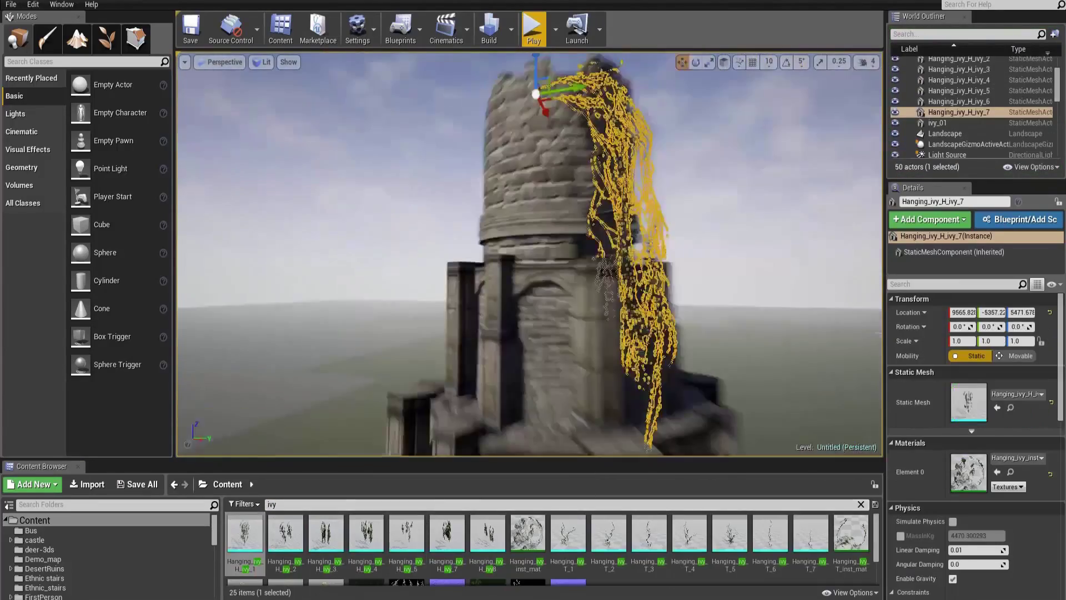
pyautogui.moveTo(522, 96); pyautogui.dragTo(503, 94)
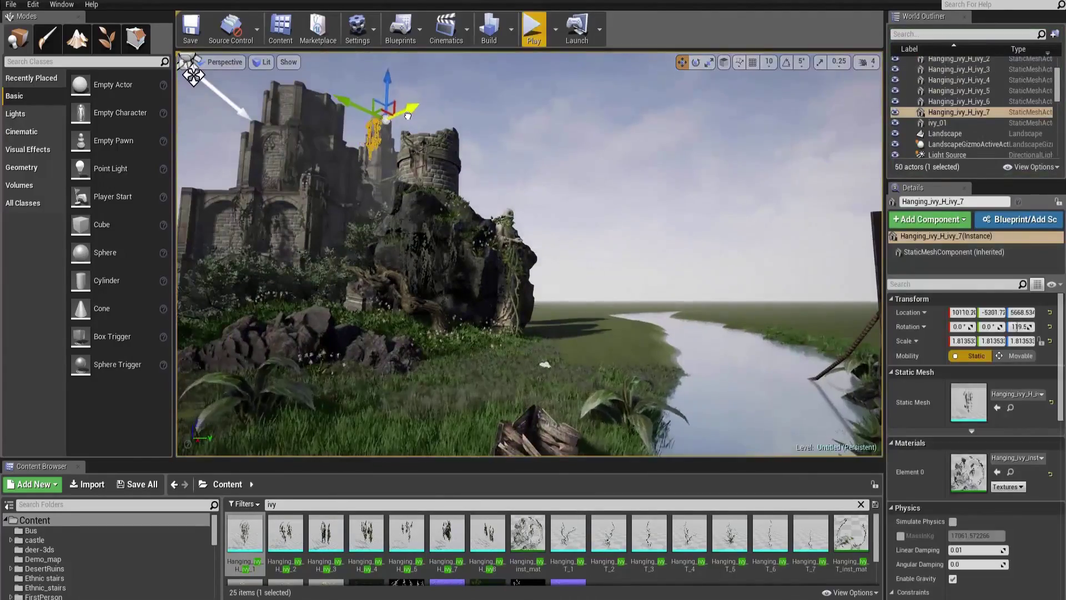
pyautogui.moveTo(368, 112); pyautogui.dragTo(330, 54)
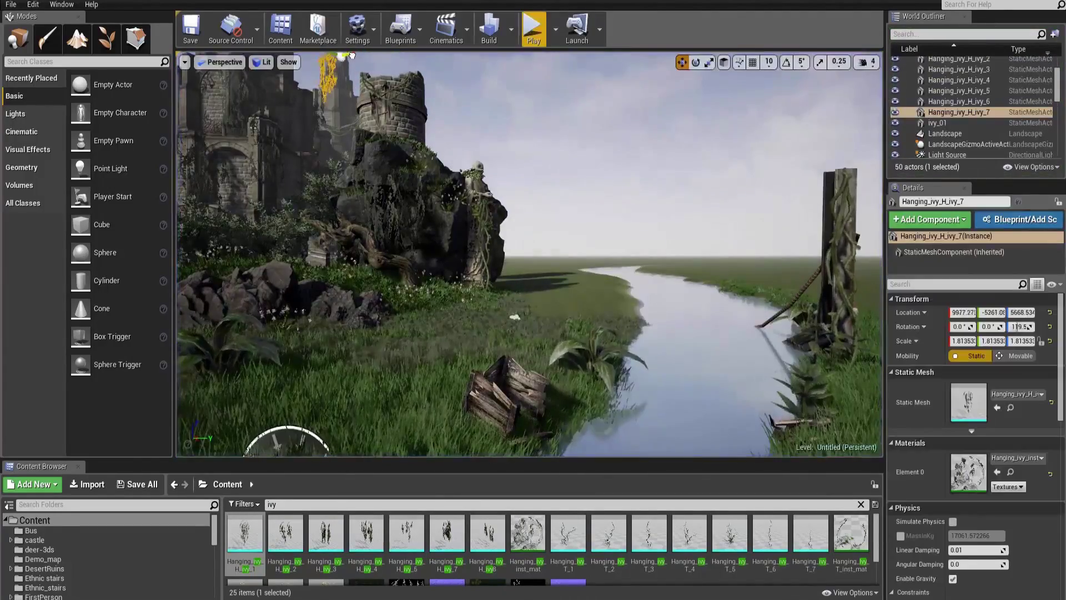
# Step: Playtest the ivy, then place two SM_MountainRock_Closed rocks beside the central rock
pyautogui.click(533, 30)
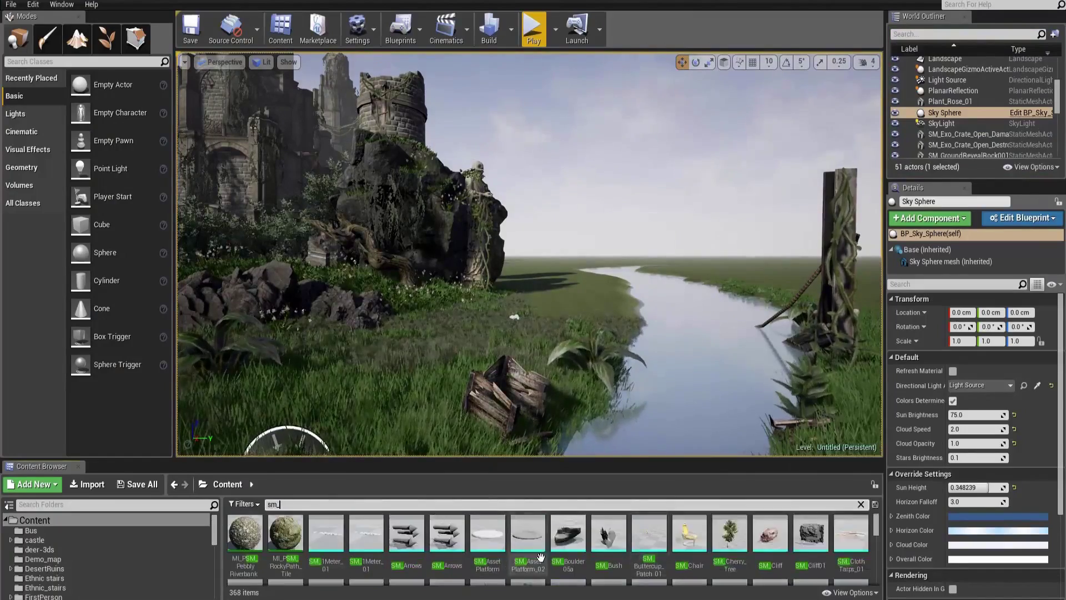
pyautogui.scroll(-5, 855, 539)
pyautogui.scroll(-1, 868, 550)
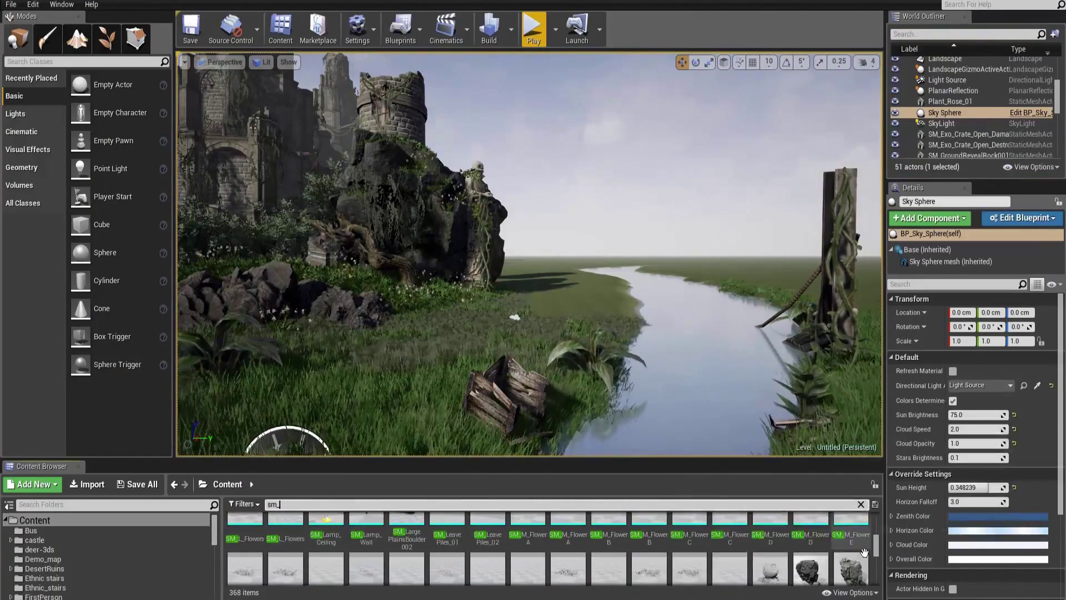
pyautogui.moveTo(851, 569); pyautogui.dragTo(345, 90)
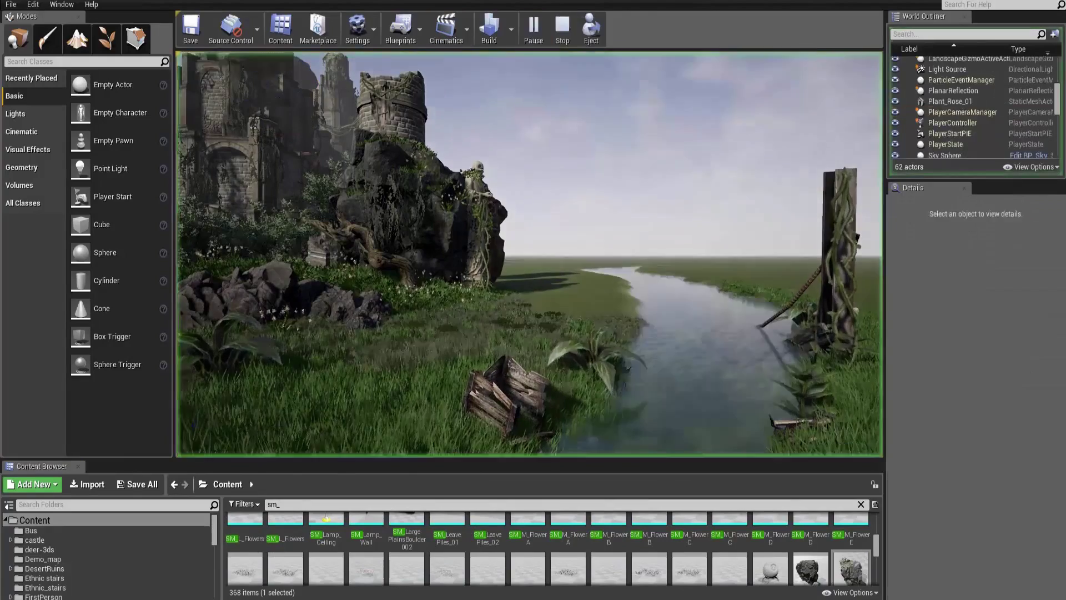
pyautogui.press('Escape')
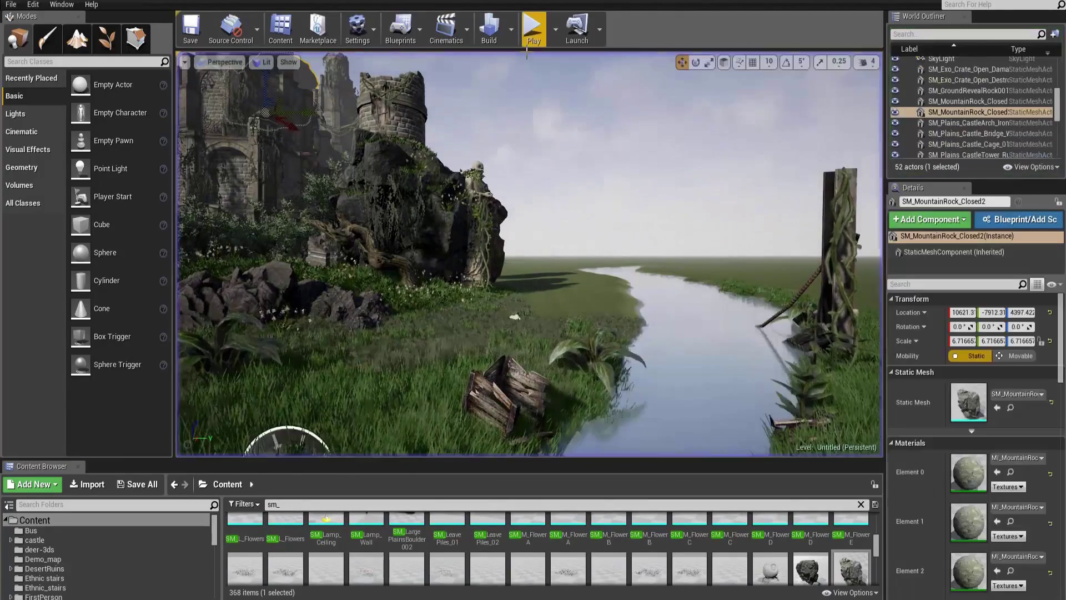
pyautogui.press('Escape')
pyautogui.scroll(-1, 784, 533)
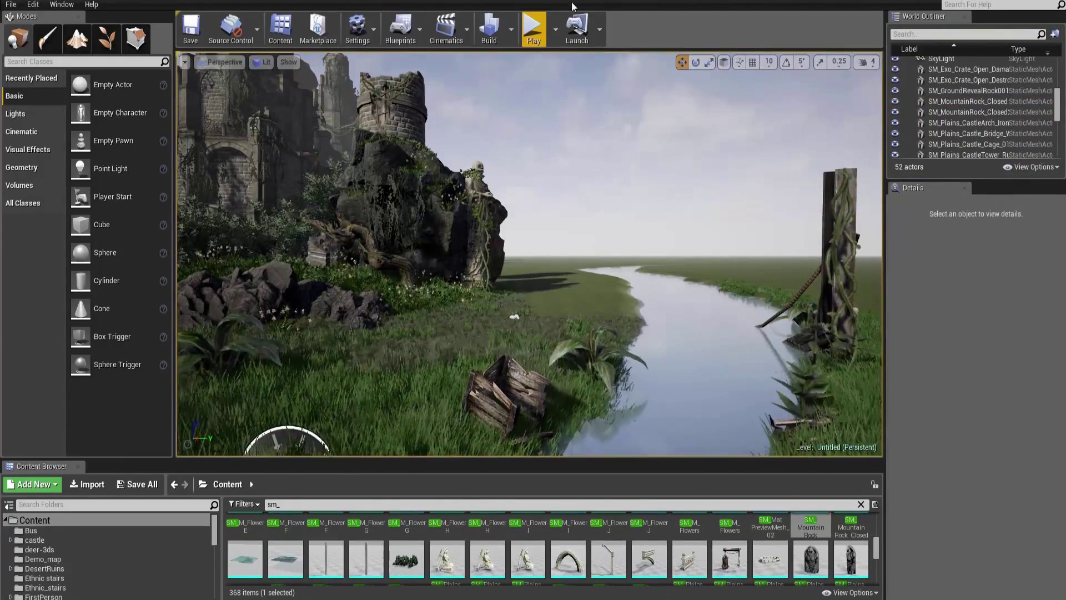
pyautogui.moveTo(851, 558); pyautogui.dragTo(424, 261)
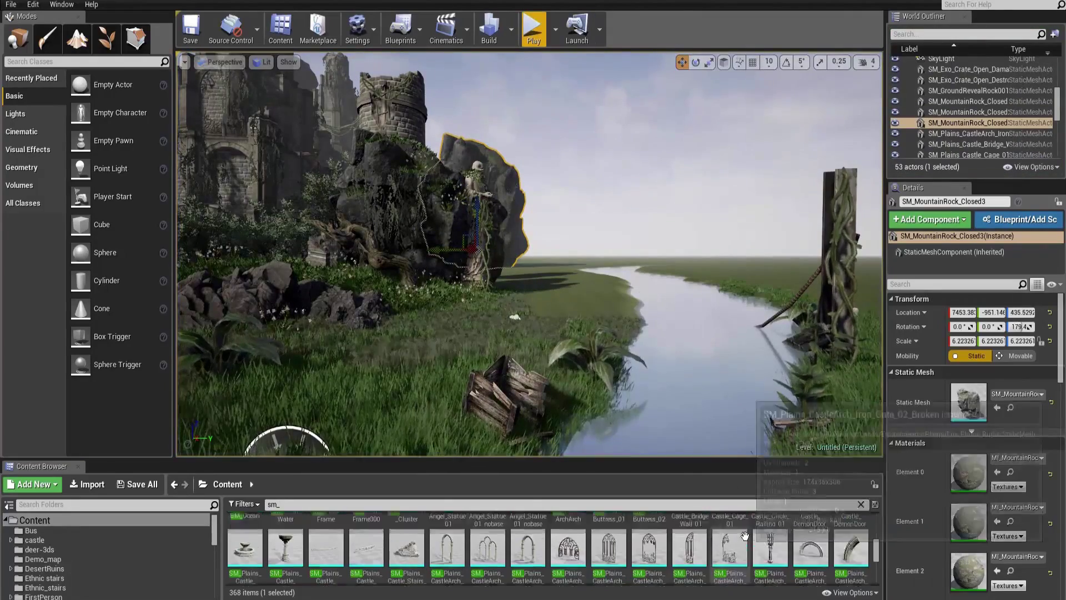
# Step: Set CastleTower_Ruin_02 on top of the new rocks and preview the level
pyautogui.scroll(-2, 397, 544)
pyautogui.moveTo(397, 541); pyautogui.dragTo(501, 168)
pyautogui.click(536, 34)
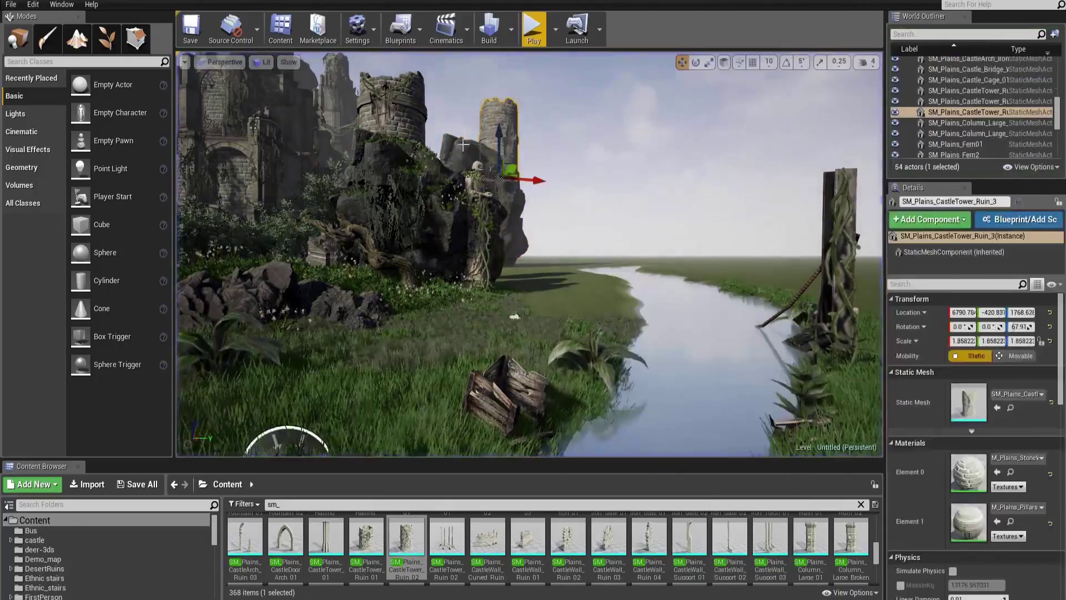
pyautogui.press('Escape')
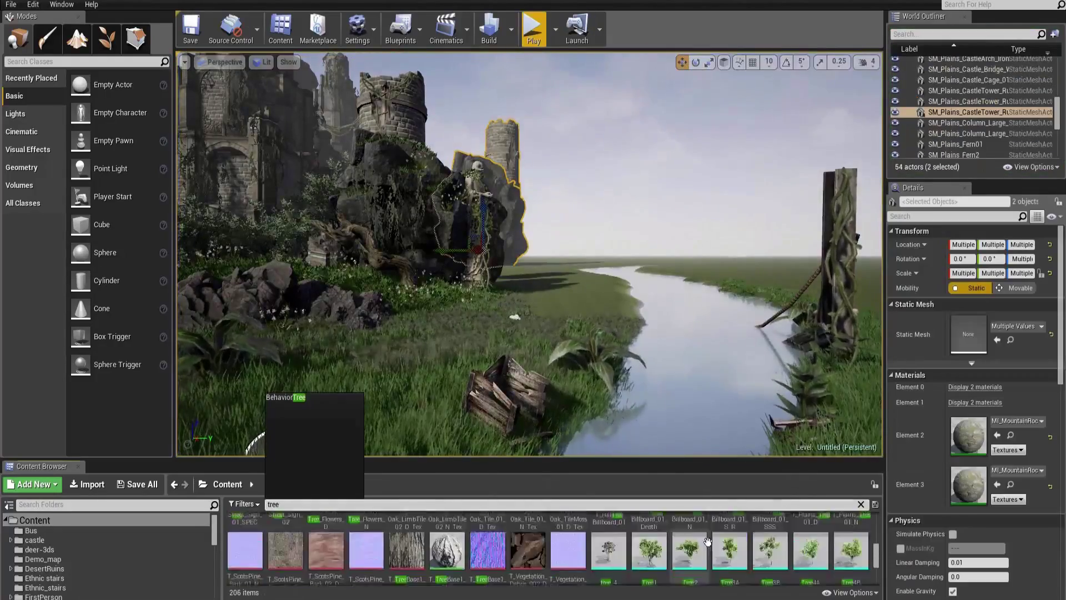
# Step: Plant tree_02 at the foot of the rocks and search the assets for 'castle'
pyautogui.moveTo(810, 539); pyautogui.dragTo(515, 231)
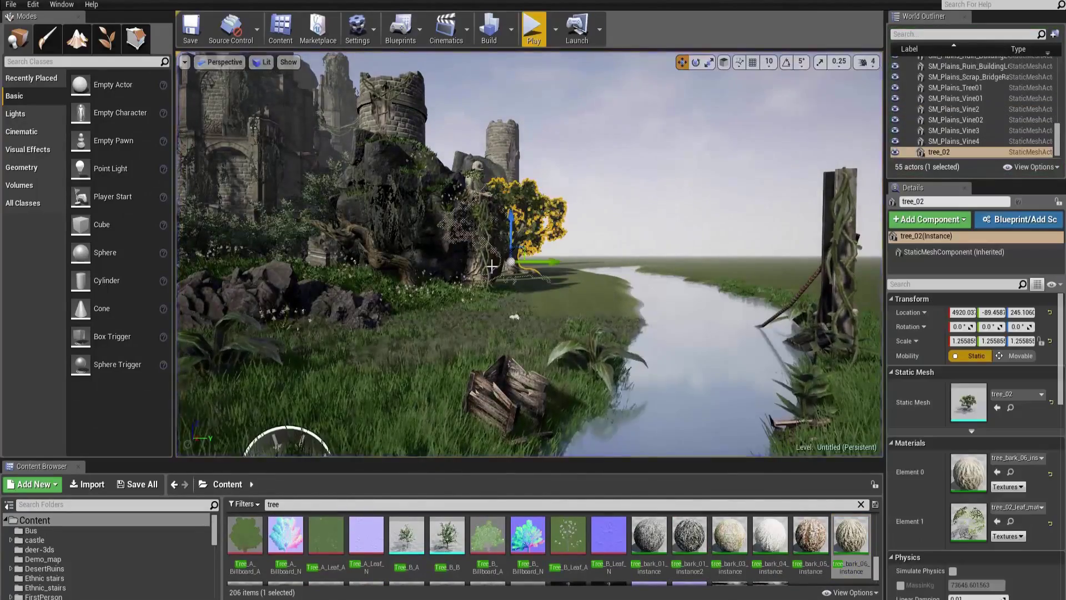
pyautogui.scroll(-5, 550, 550)
pyautogui.write('castle')
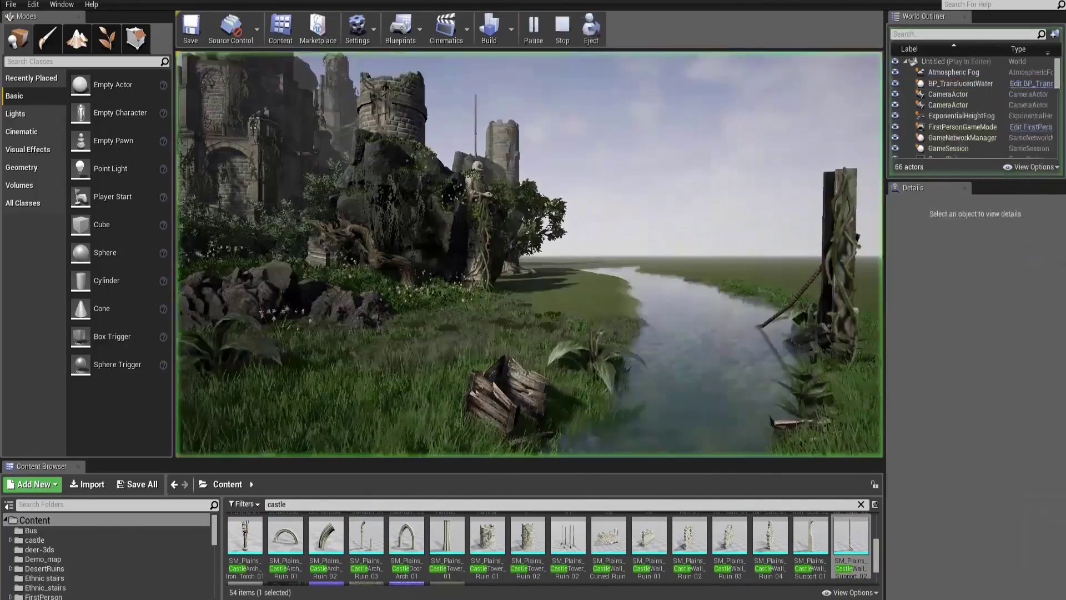
# Step: Enlarge the castle wall support, then select the tower, bridge, rocks and landscape for foliage painting
pyautogui.click(487, 162)
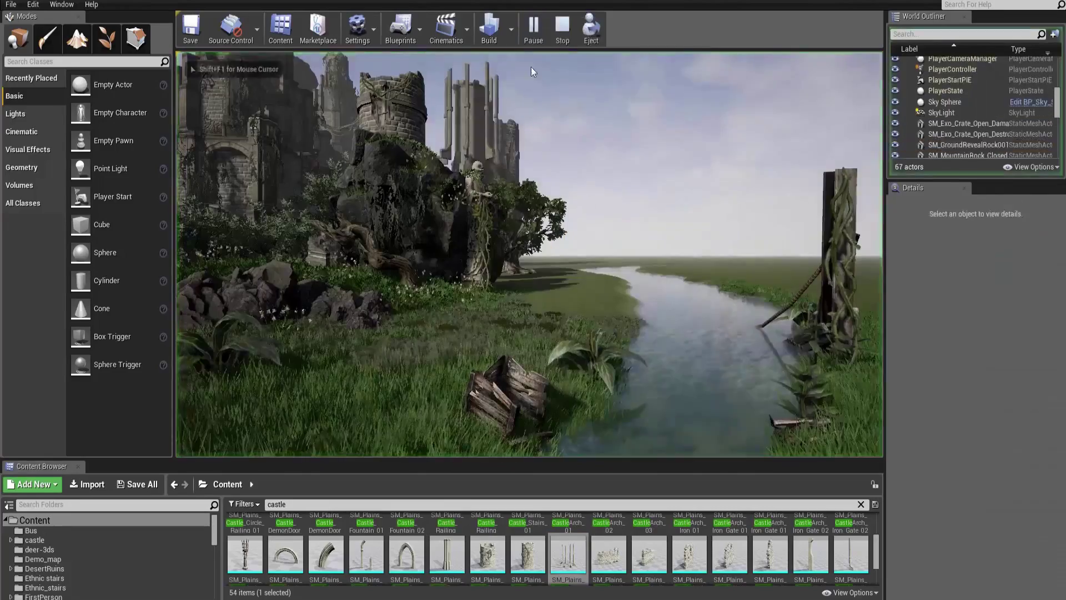
pyautogui.moveTo(512, 163); pyautogui.dragTo(517, 161)
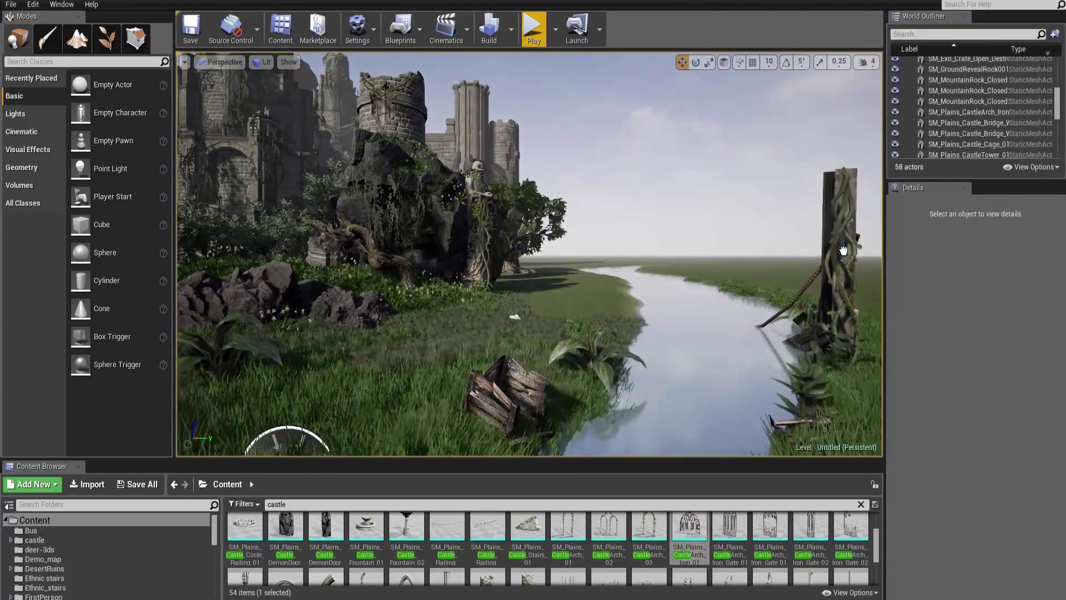
pyautogui.click(516, 139)
pyautogui.keyDown('ctrl'); pyautogui.click(489, 222); pyautogui.keyUp('ctrl')
pyautogui.keyDown('ctrl'); pyautogui.click(469, 250); pyautogui.keyUp('ctrl')
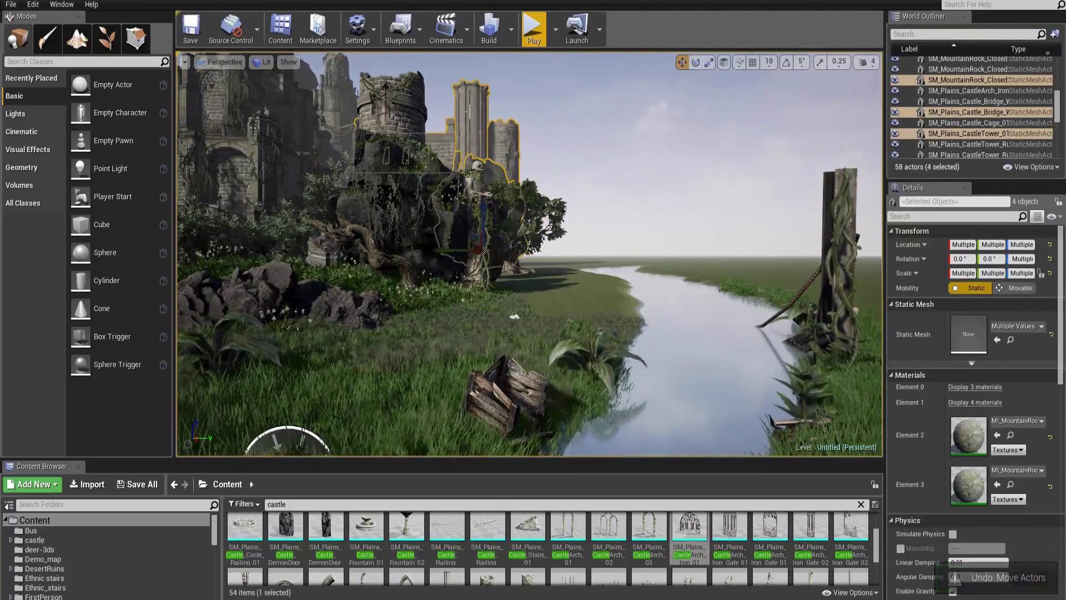
pyautogui.click(572, 257)
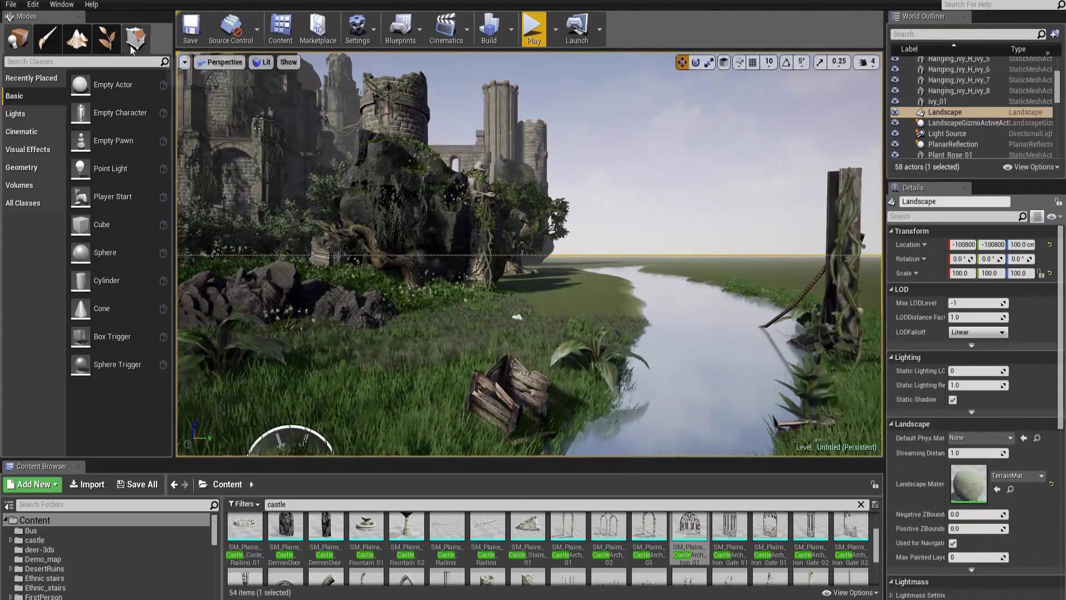
pyautogui.click(136, 38)
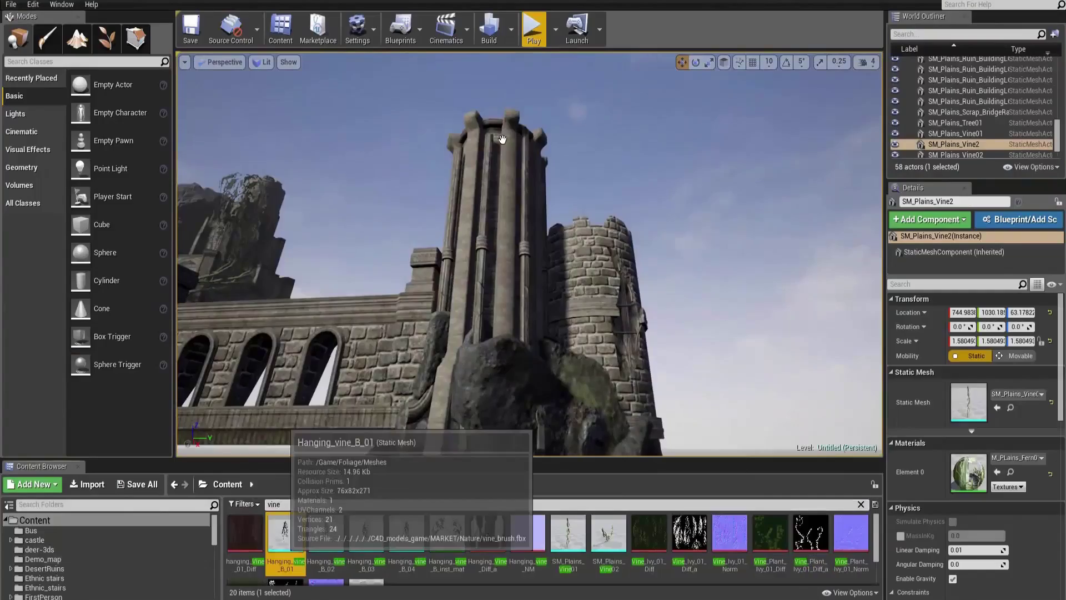
# Step: Hang a vine on the castle tower and position it, undoing the unwanted extra copy
pyautogui.moveTo(286, 533); pyautogui.dragTo(495, 167)
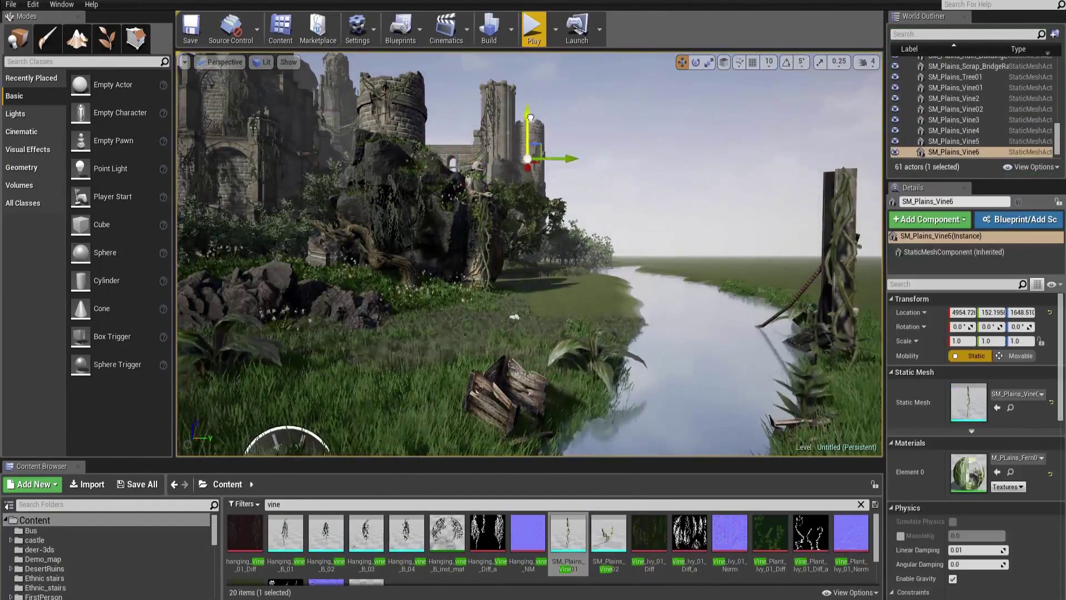
pyautogui.keyDown('shift'); pyautogui.moveTo(520, 174); pyautogui.dragTo(744, 215); pyautogui.keyUp('shift')
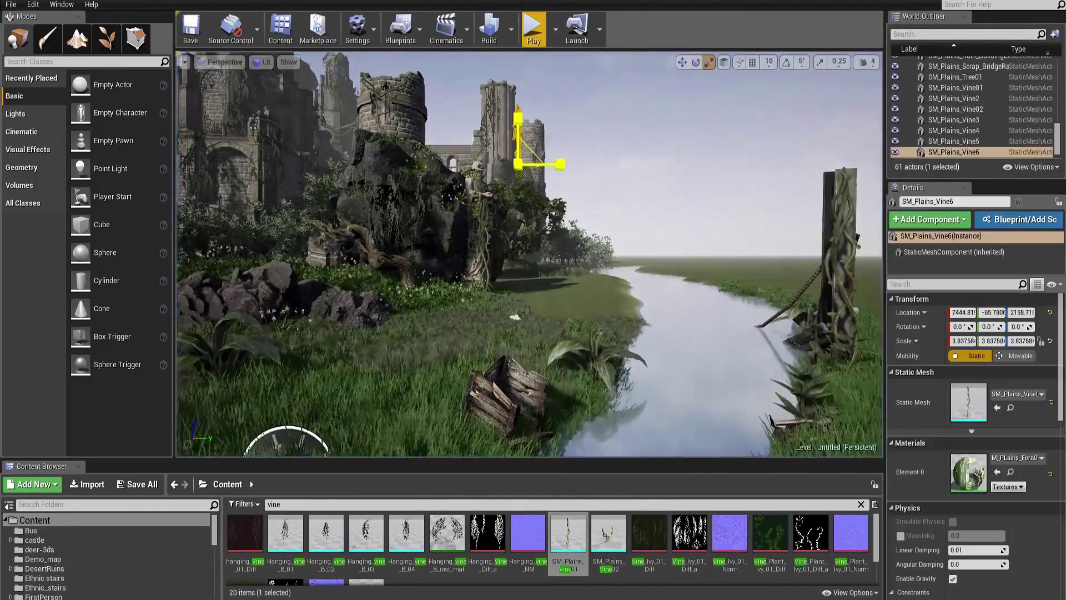
pyautogui.press('Escape')
pyautogui.click(528, 132)
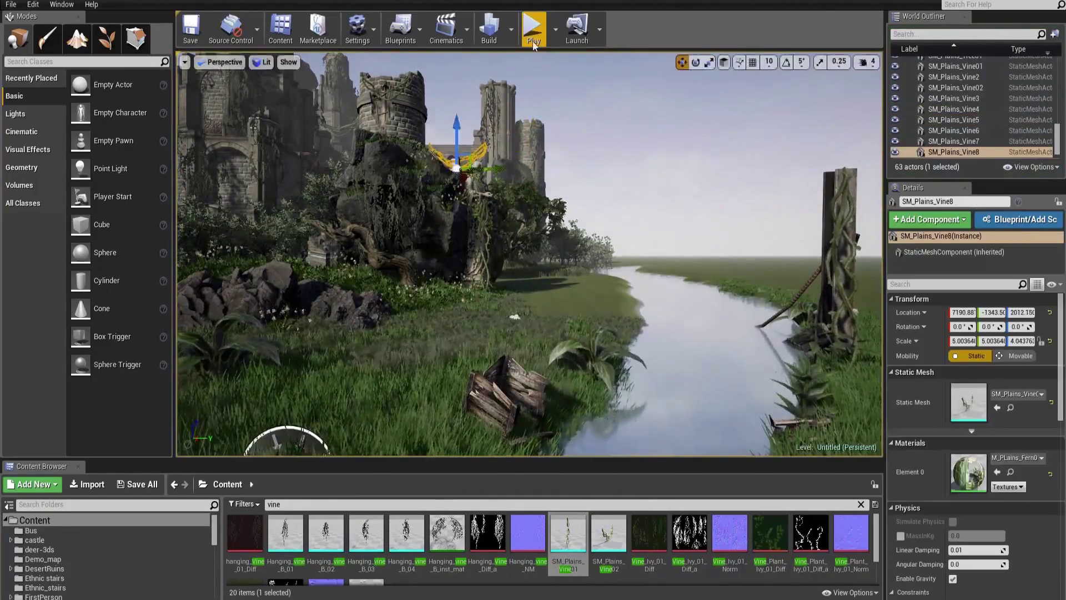
pyautogui.hotkey('ctrl', 'z')
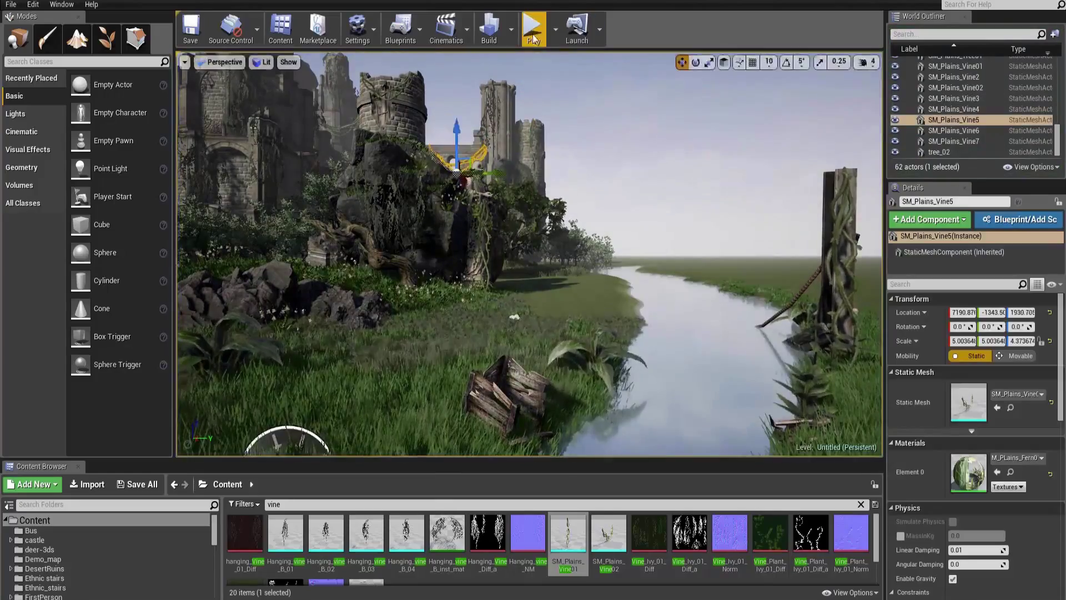
# Step: Playtest, delete the stray straight wall piece, and pick the SM_Plains_Buttress_01 asset
pyautogui.click(533, 35)
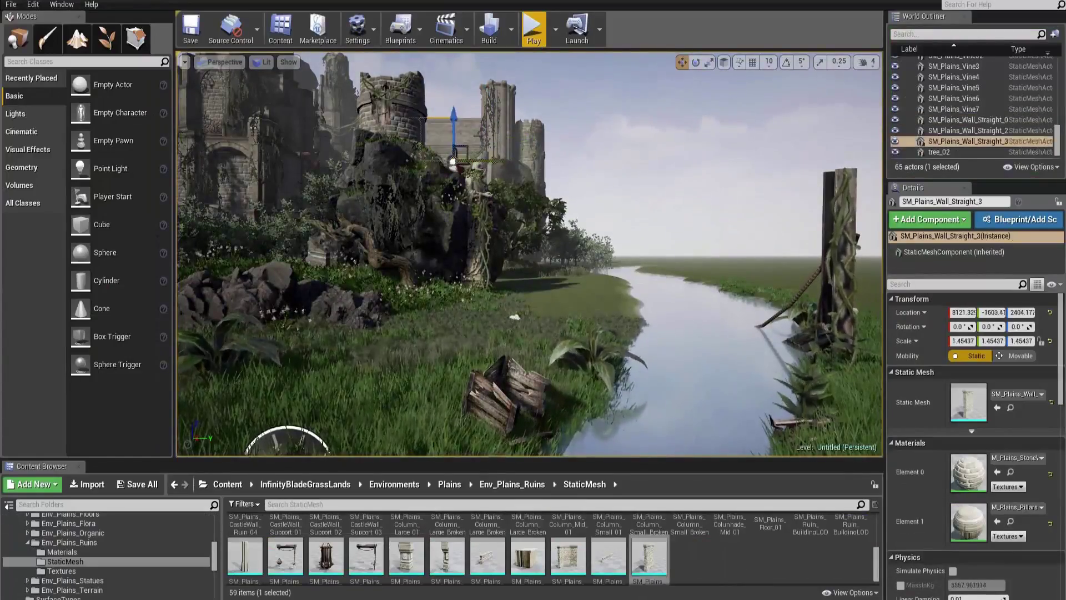
pyautogui.press('Delete')
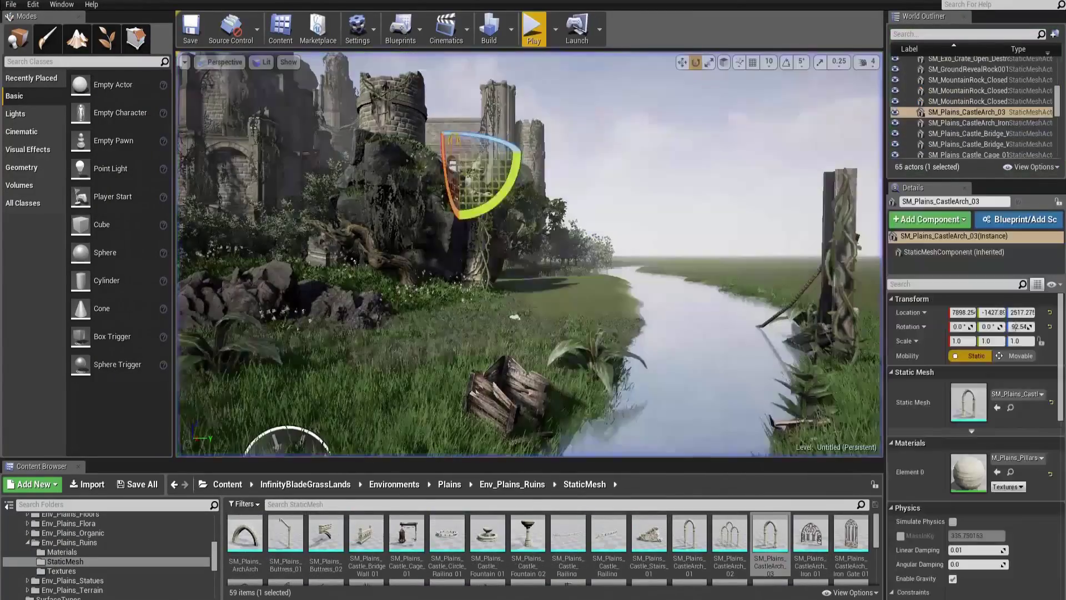
pyautogui.click(285, 533)
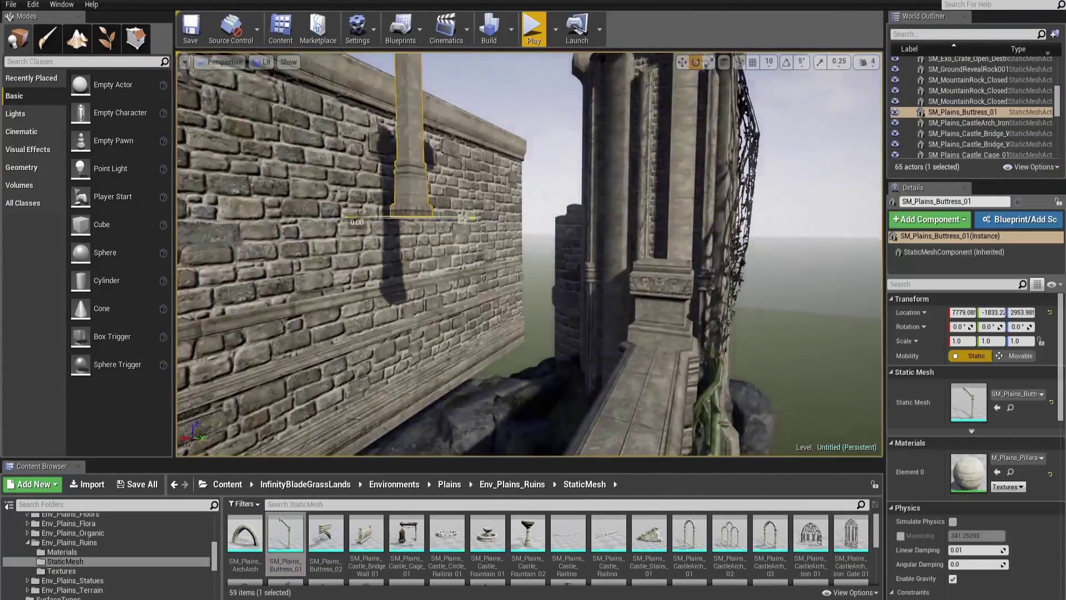
# Step: Scale the buttress and duplicate it along the castle wall
pyautogui.press('r')
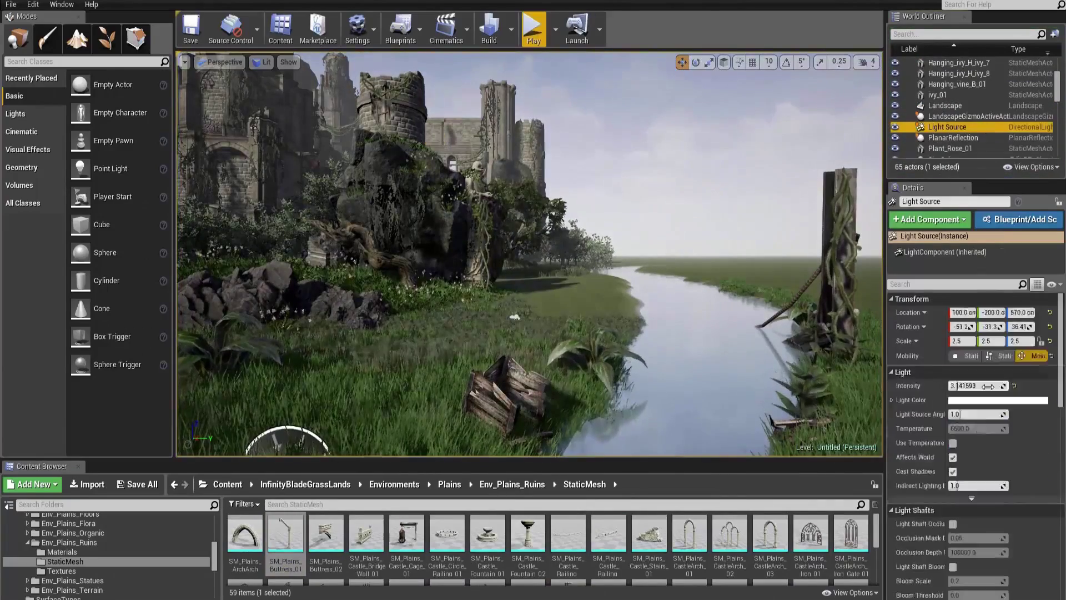
pyautogui.scroll(-5, 1009, 405)
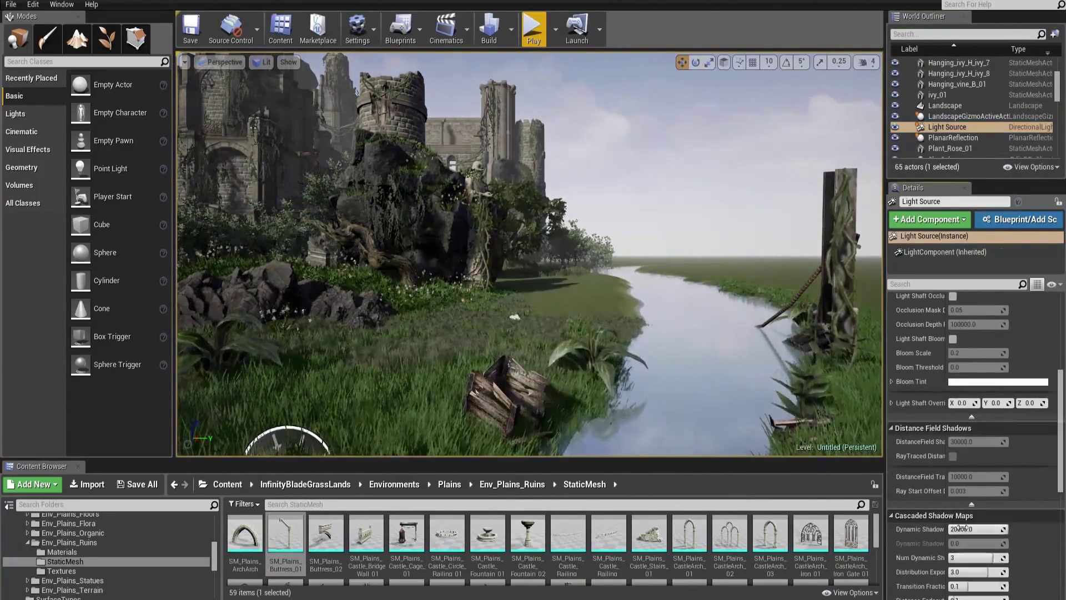
pyautogui.scroll(-2, 995, 566)
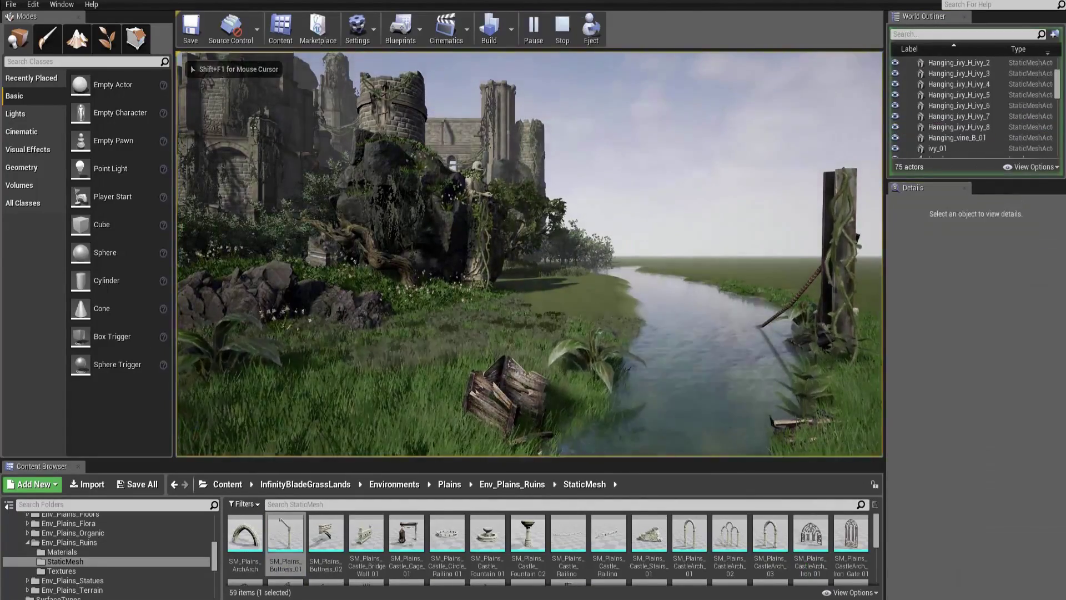
pyautogui.click(439, 128)
pyautogui.press('r')
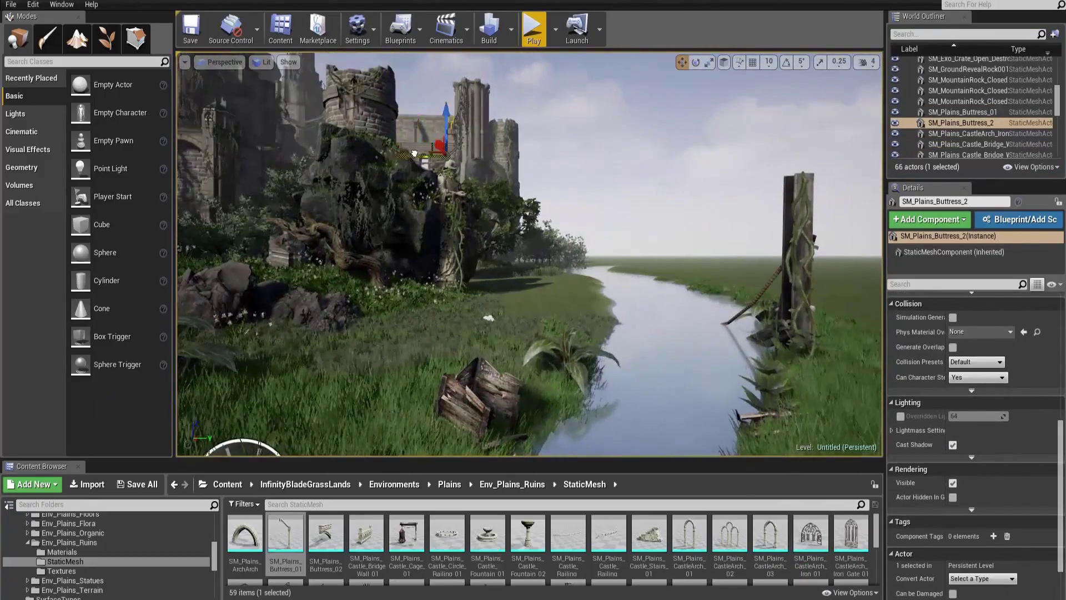
pyautogui.press('f')
pyautogui.keyDown('alt'); pyautogui.moveTo(566, 439); pyautogui.dragTo(498, 451); pyautogui.keyUp('alt')
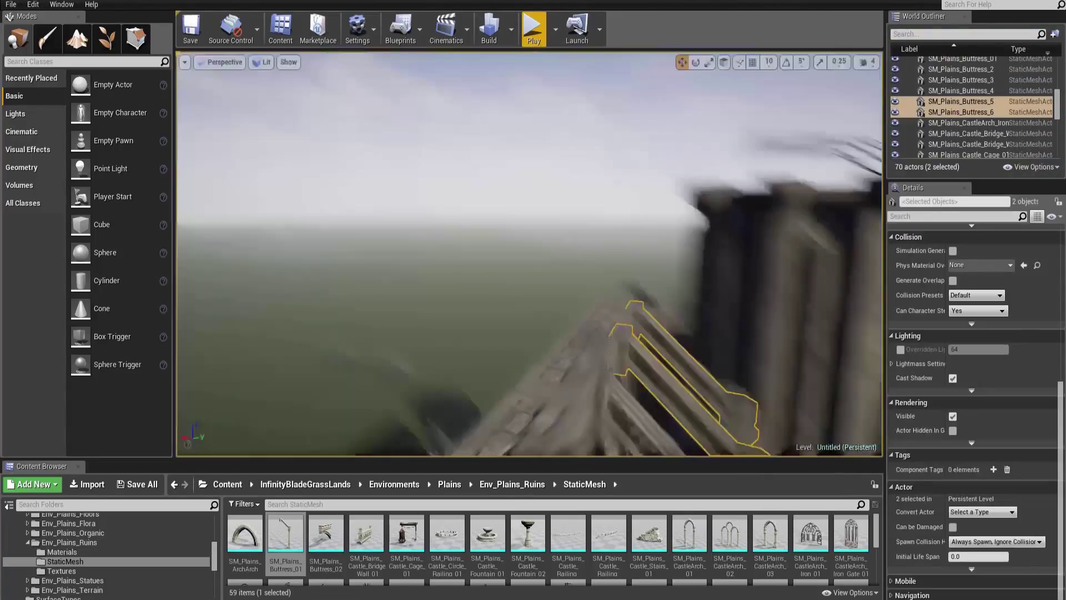
# Step: Place a Ruin_Building piece on the castle, playtest, and frame it in view
pyautogui.scroll(-2, 754, 547)
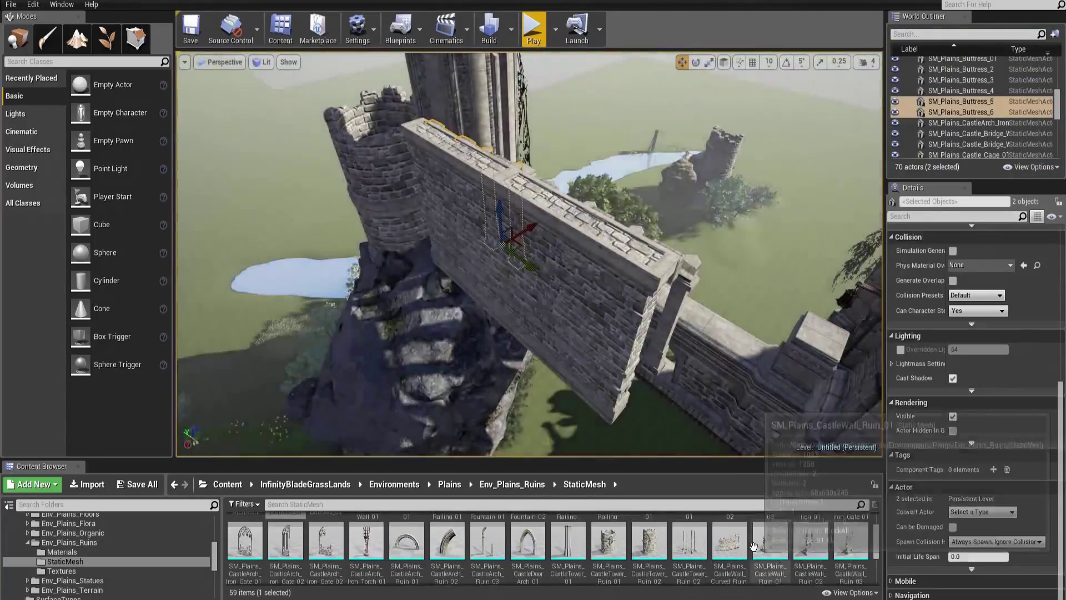
pyautogui.scroll(-2, 878, 521)
pyautogui.moveTo(846, 522); pyautogui.dragTo(499, 250)
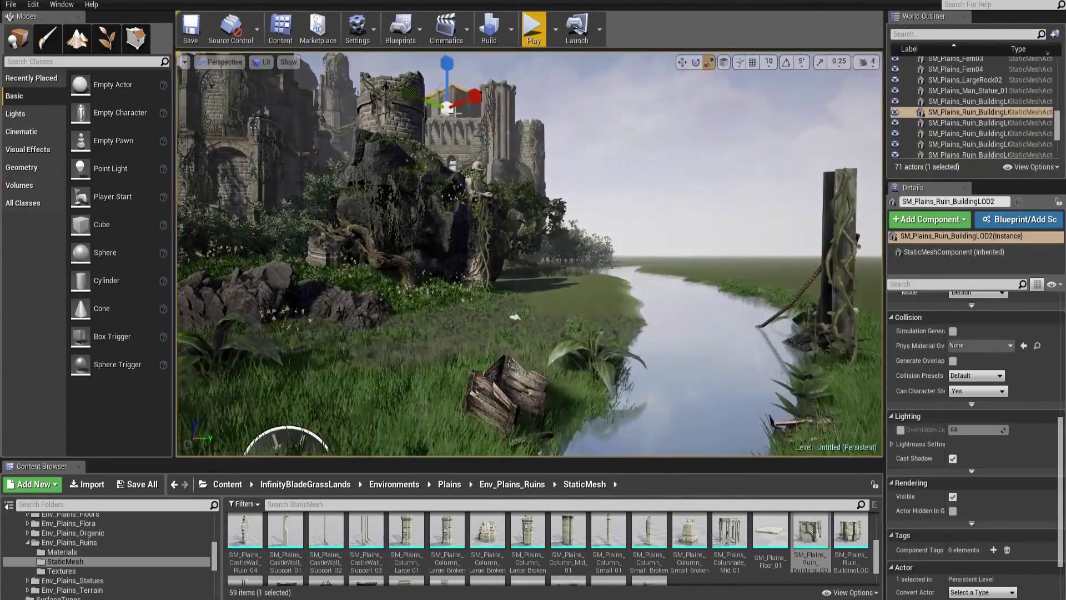
pyautogui.click(534, 29)
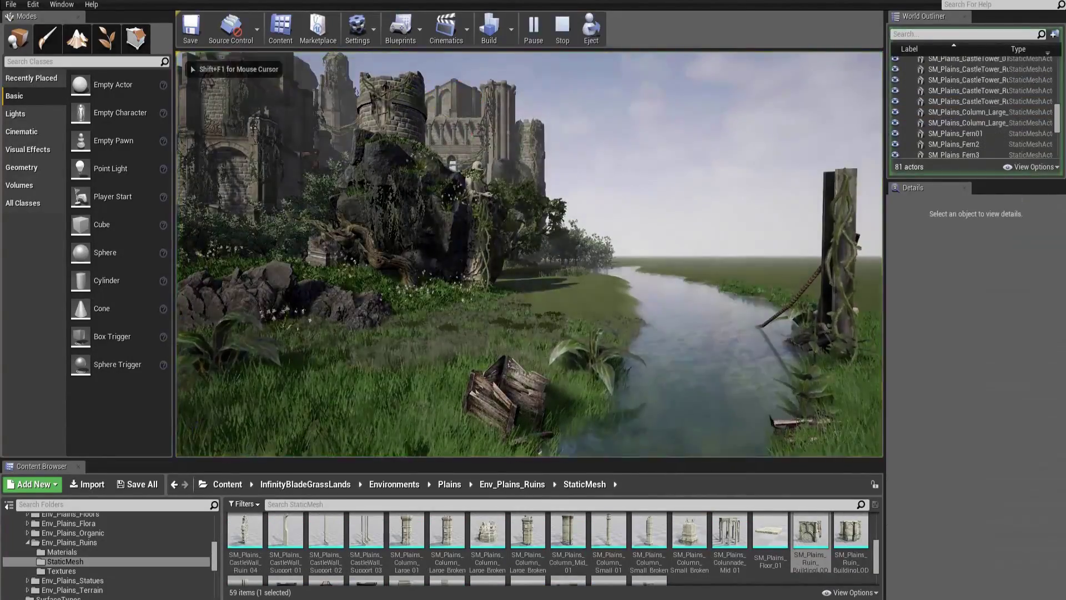
pyautogui.press('Escape')
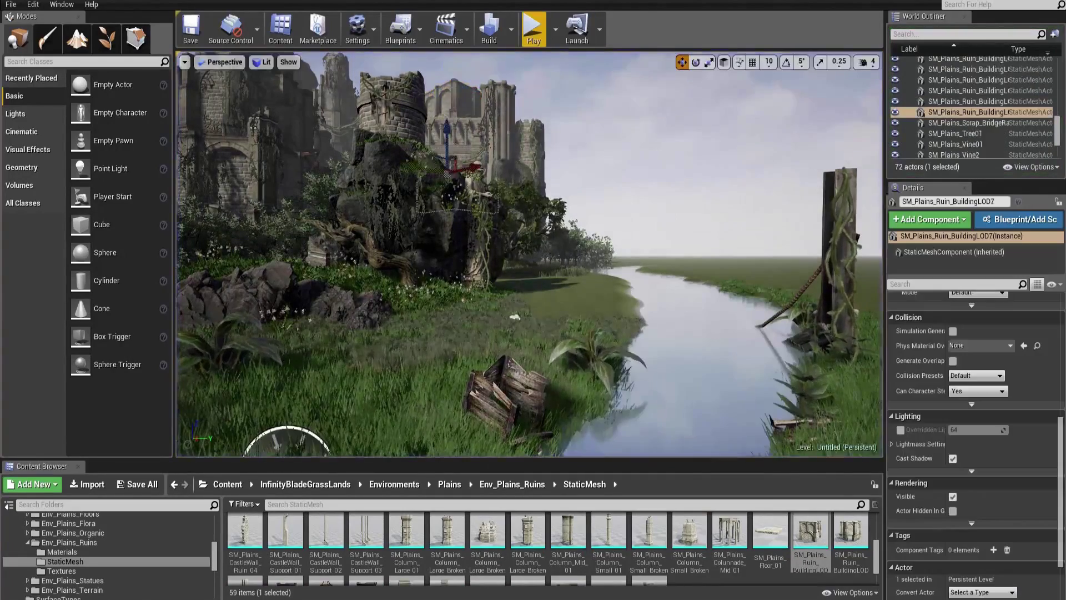
pyautogui.press('f')
pyautogui.scroll(-1, 855, 528)
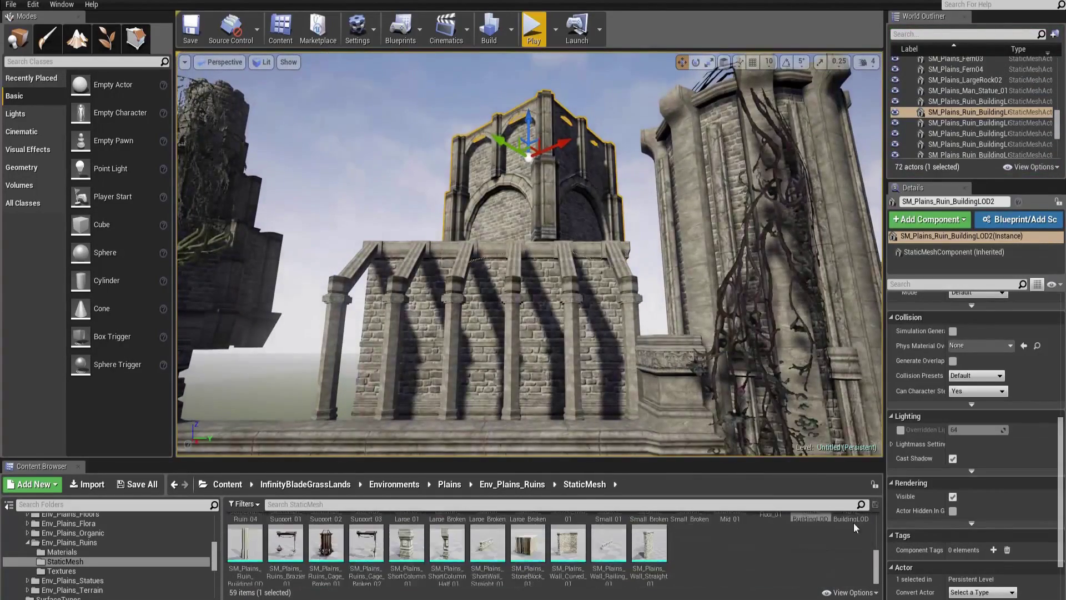
# Step: Search 'stair', rotate SM_Exo_Flood_ConcStairs_CRV2 to wrap the castle tower, then playtest
pyautogui.scroll(2, 82, 517)
pyautogui.click(35, 520)
pyautogui.click(674, 504)
pyautogui.write('stair')
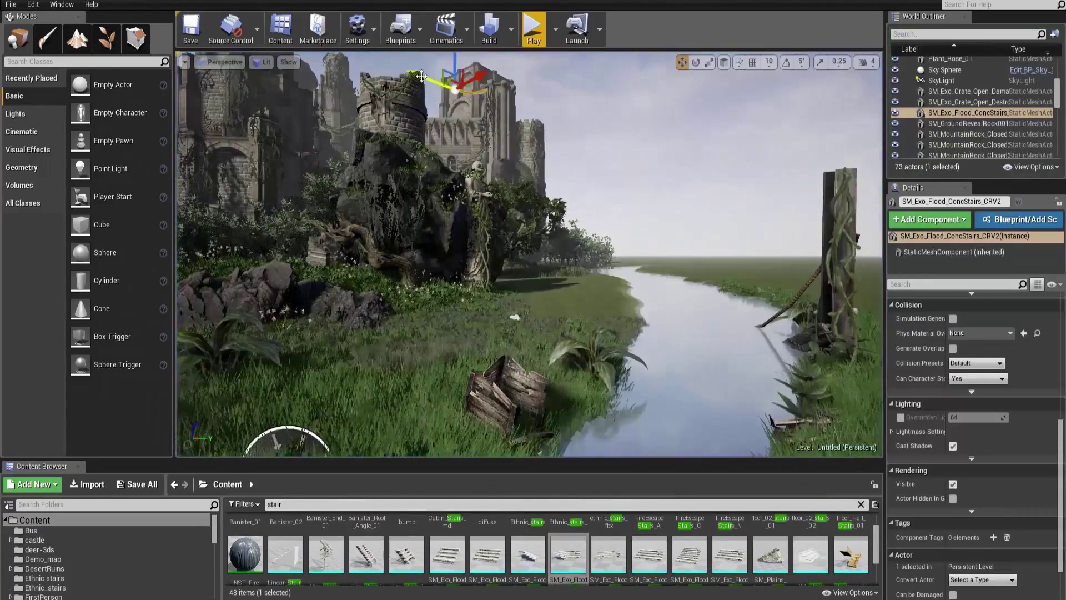
pyautogui.press('r')
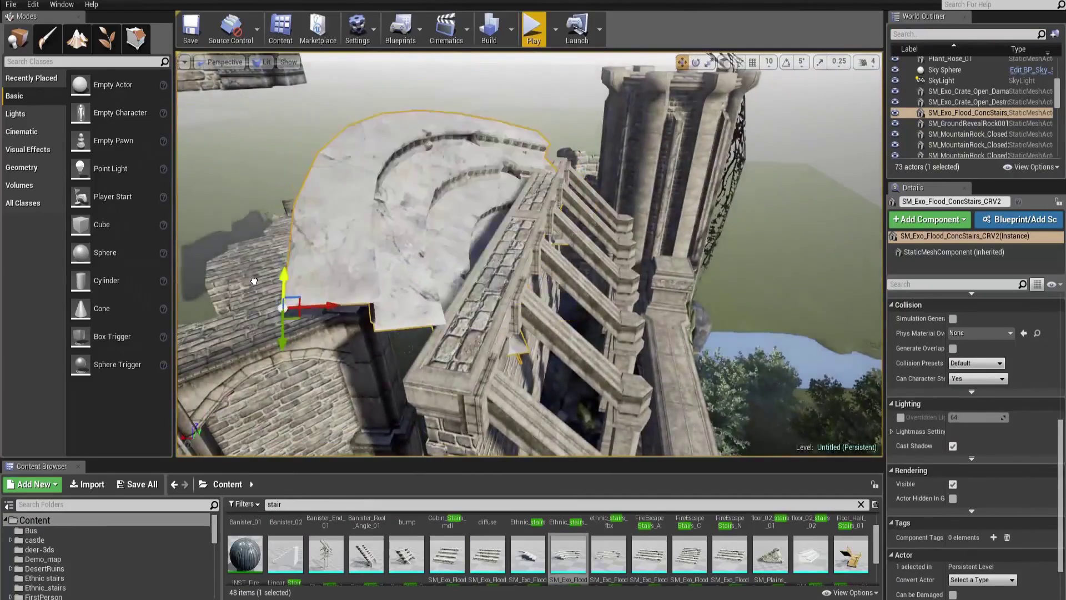
pyautogui.moveTo(455, 261); pyautogui.dragTo(471, 233)
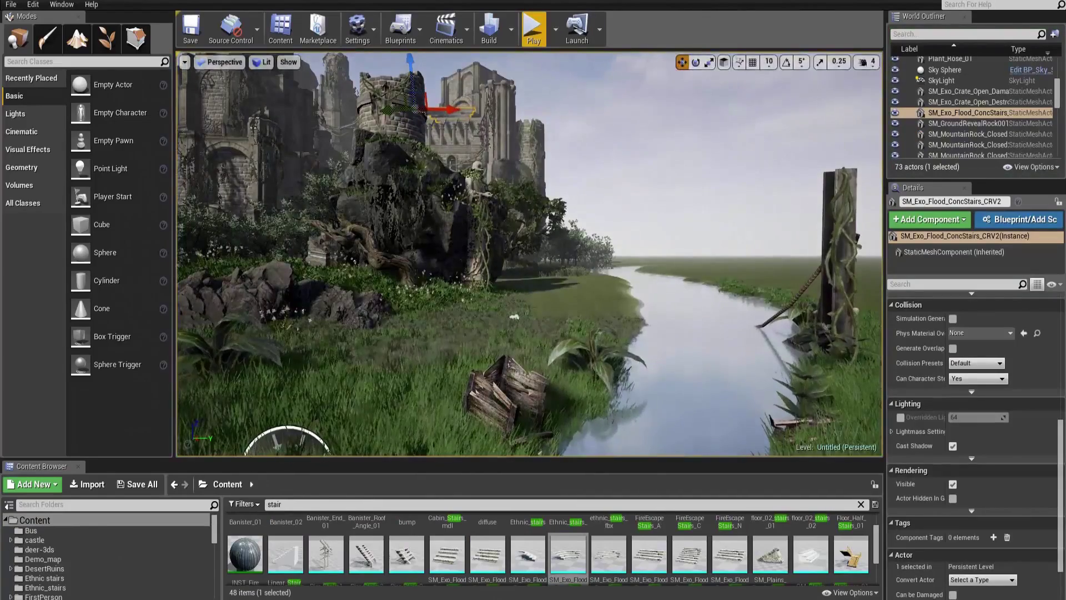
pyautogui.press('w')
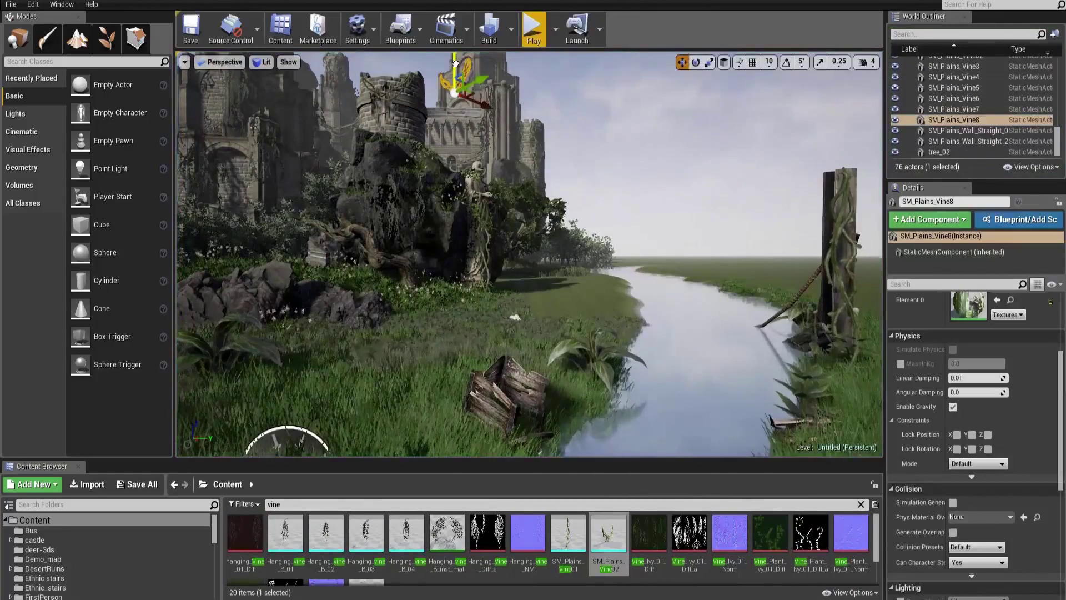
pyautogui.click(533, 30)
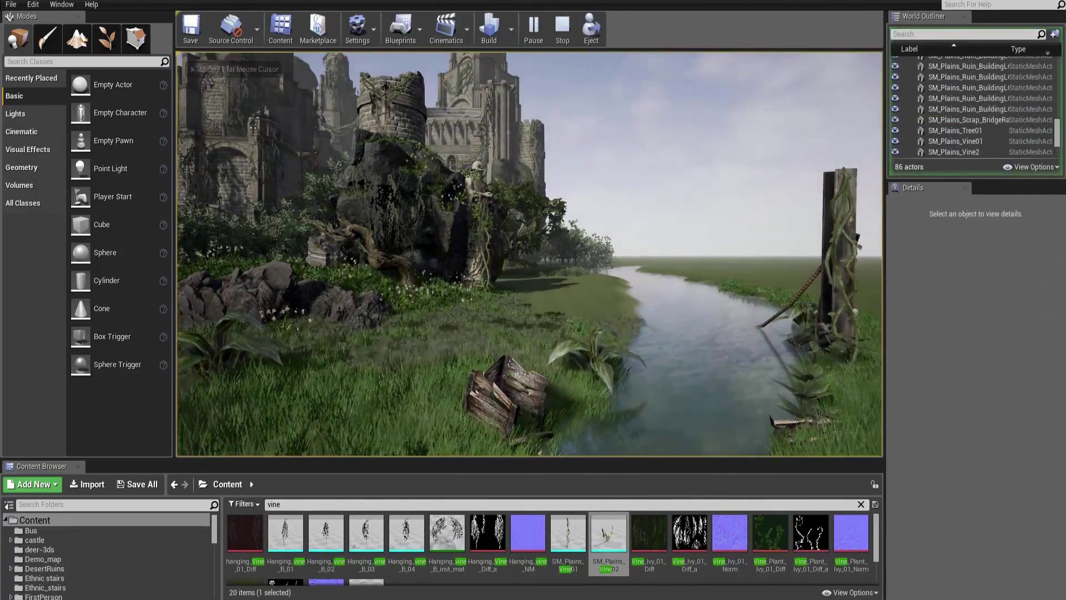
# Step: Sculpt the riverbank by the crate and paint ground_grass_03 over it, then clear the search
pyautogui.press('Escape')
pyautogui.click(76, 39)
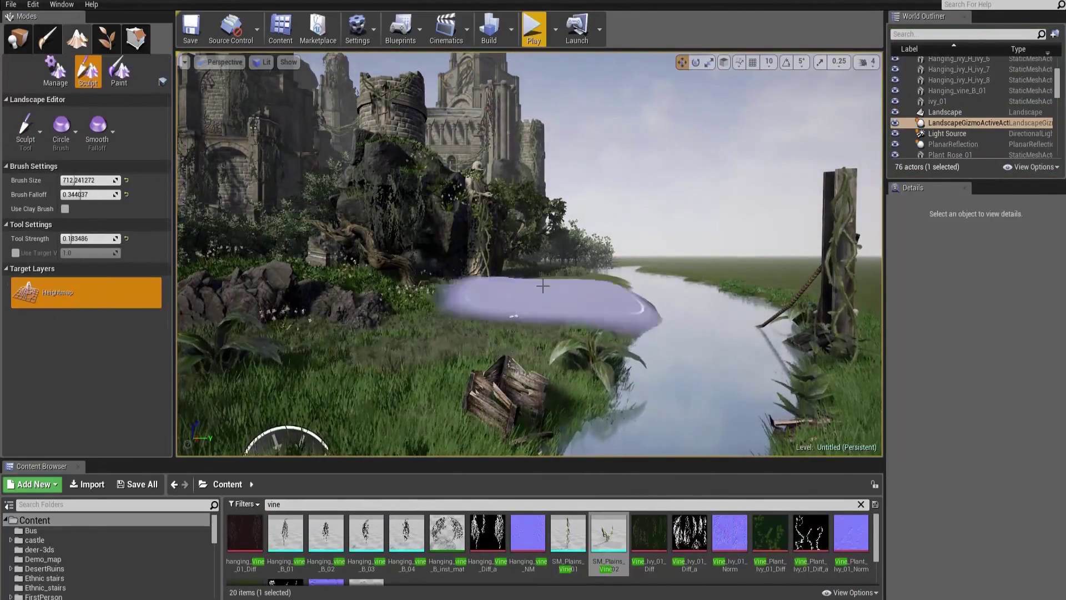
pyautogui.click(106, 39)
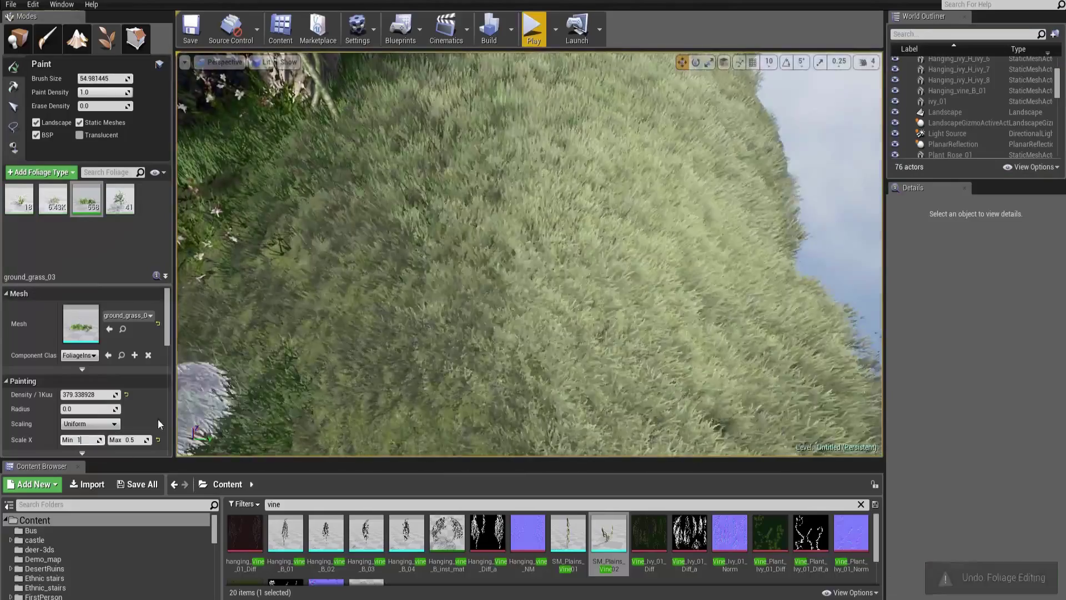
pyautogui.click(533, 28)
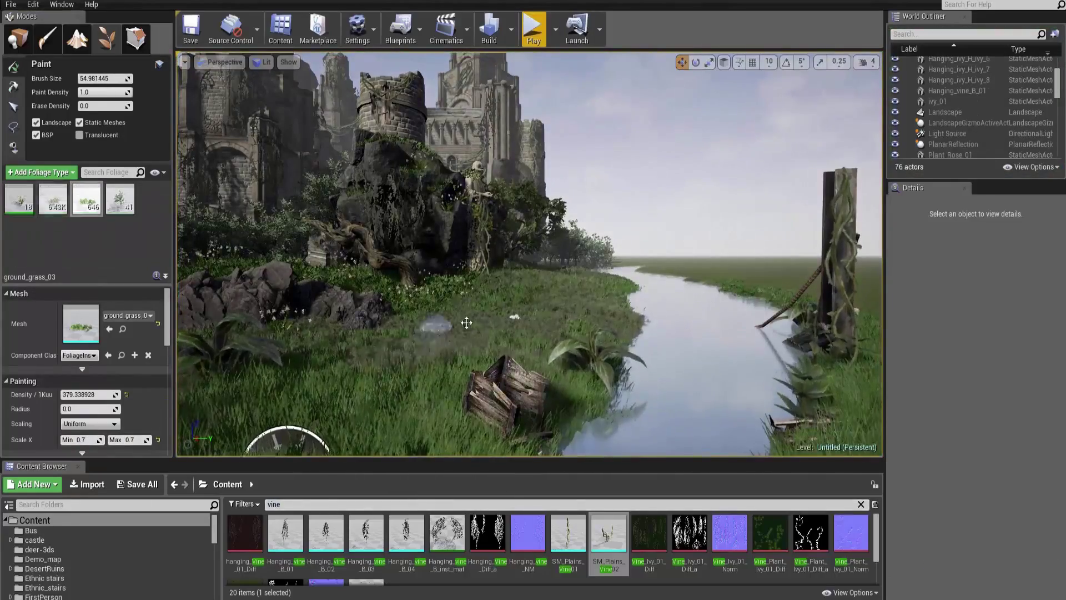
pyautogui.hotkey('shift', '1')
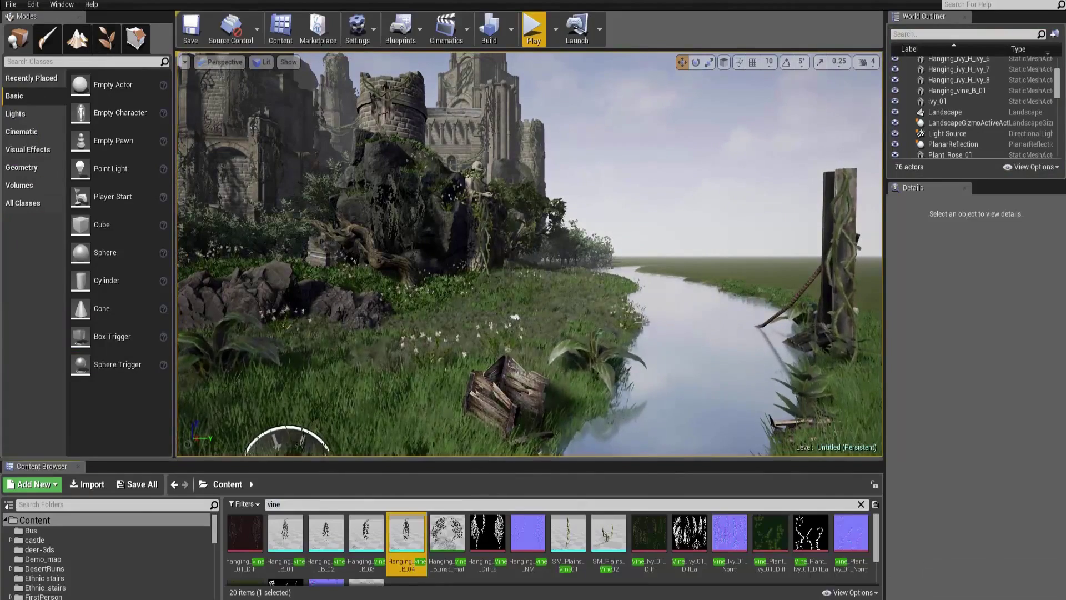
pyautogui.press('BackSpace')
pyautogui.press('BackSpace')
pyautogui.press('BackSpace')
pyautogui.press('BackSpace')
# Step: Search 'rock' and place several rocks and a large mountain rock along the river
pyautogui.write('rock')
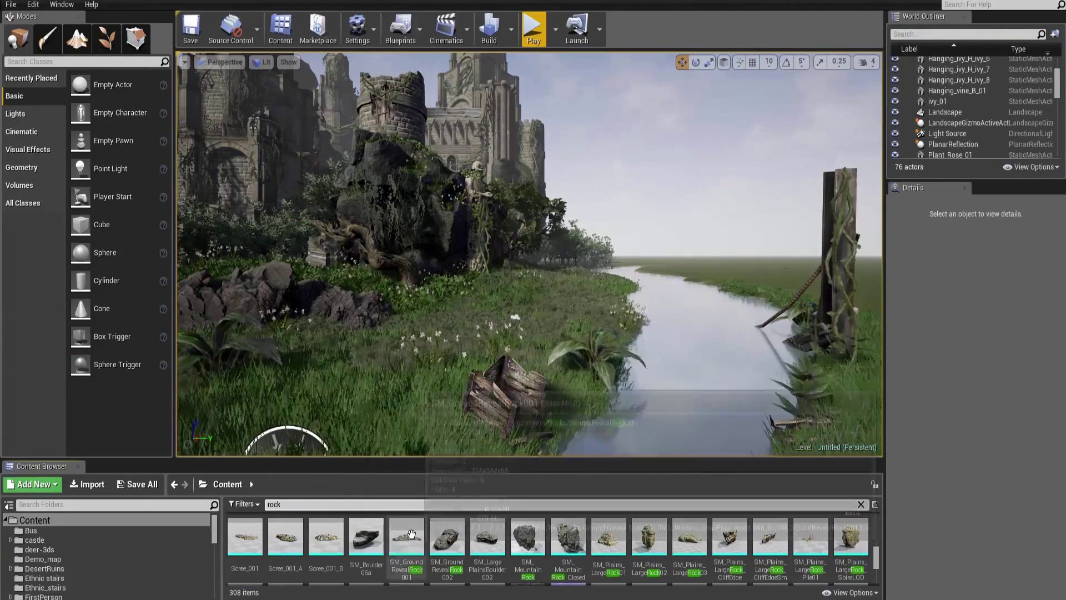
pyautogui.moveTo(411, 534); pyautogui.dragTo(603, 297)
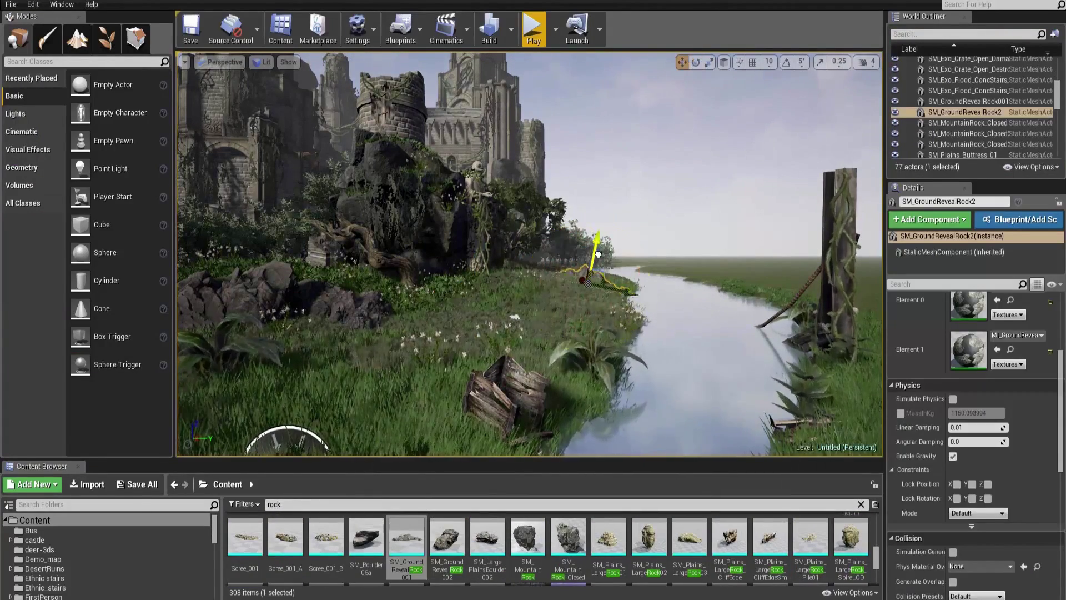
pyautogui.moveTo(487, 536); pyautogui.dragTo(563, 311)
pyautogui.press('e')
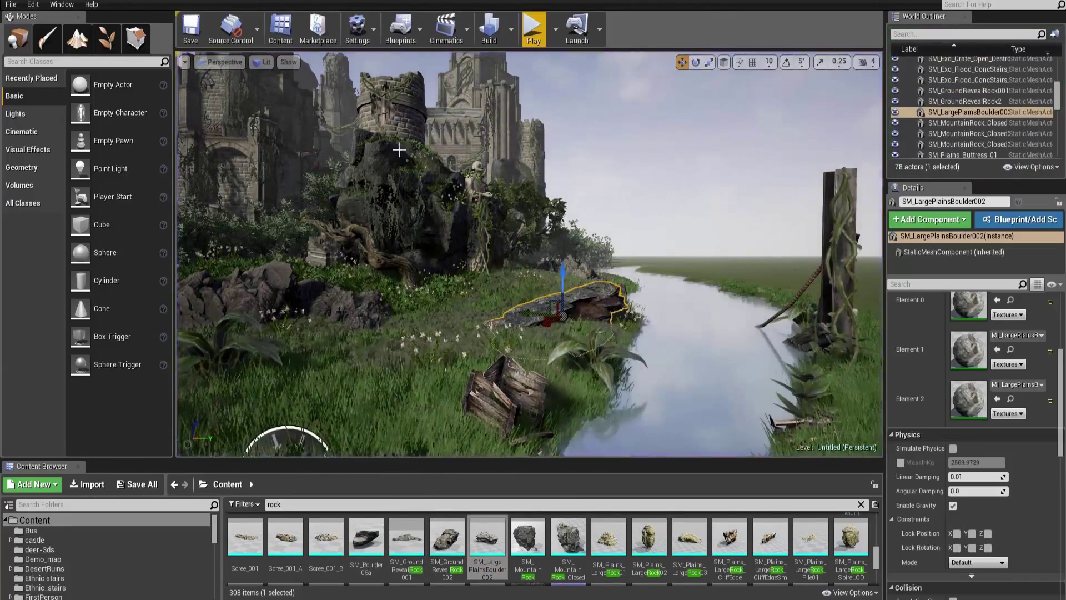
pyautogui.moveTo(649, 536); pyautogui.dragTo(487, 474)
pyautogui.moveTo(657, 272); pyautogui.dragTo(657, 272)
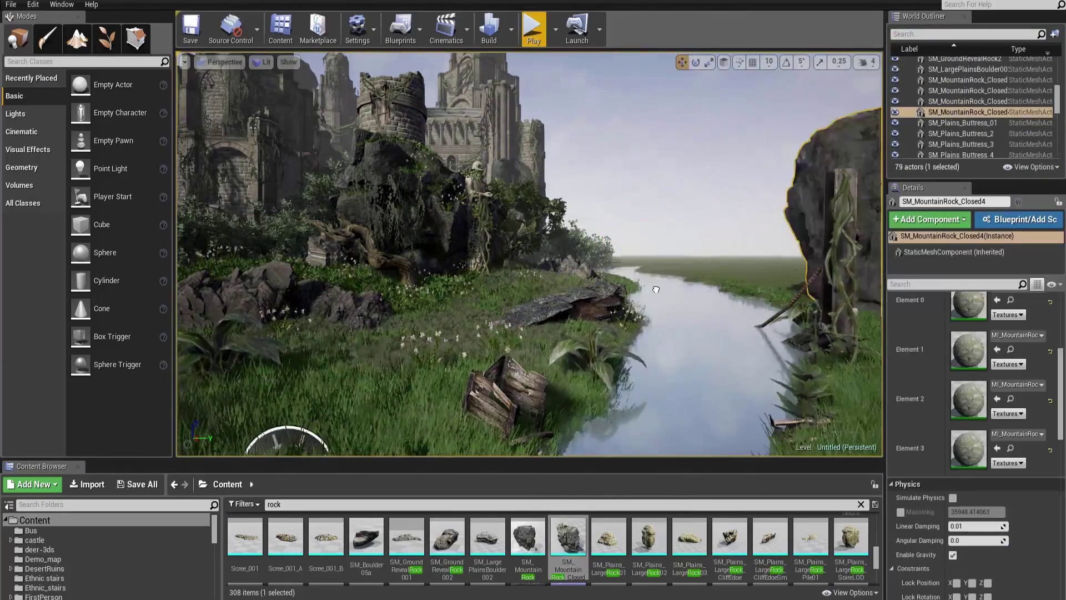
pyautogui.press('f')
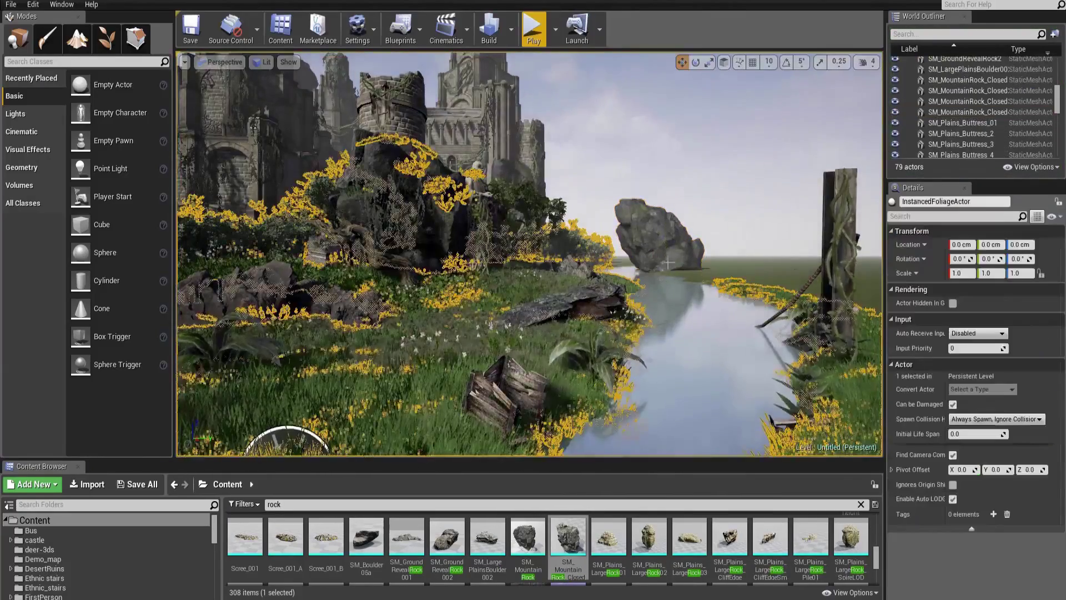
pyautogui.moveTo(528, 536); pyautogui.dragTo(694, 255)
pyautogui.press('f')
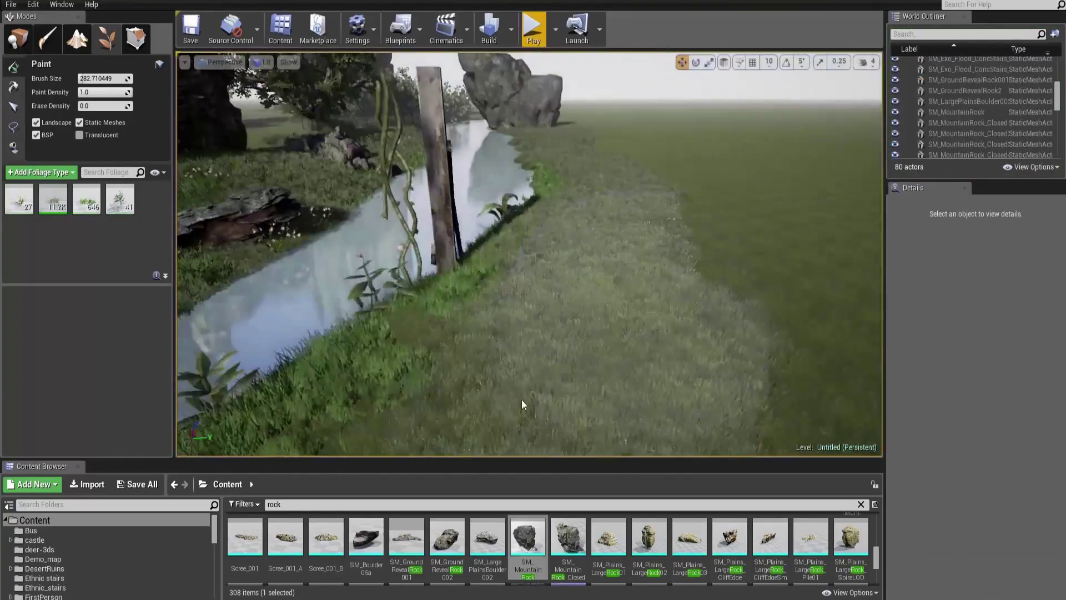
# Step: Paint more grass on the banks and run play previews of the level
pyautogui.click(533, 31)
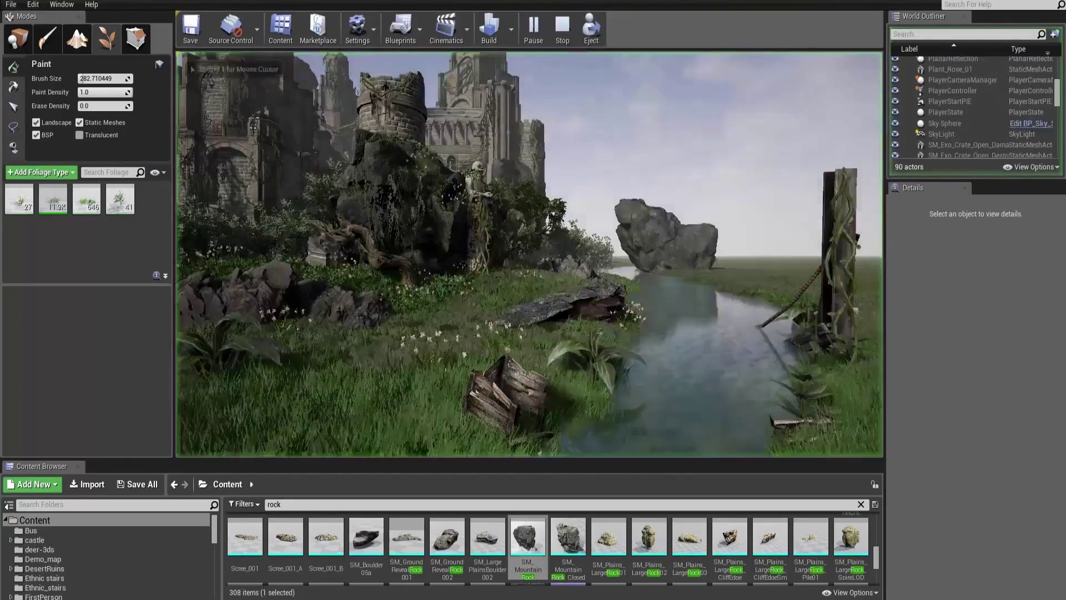
pyautogui.press('Escape')
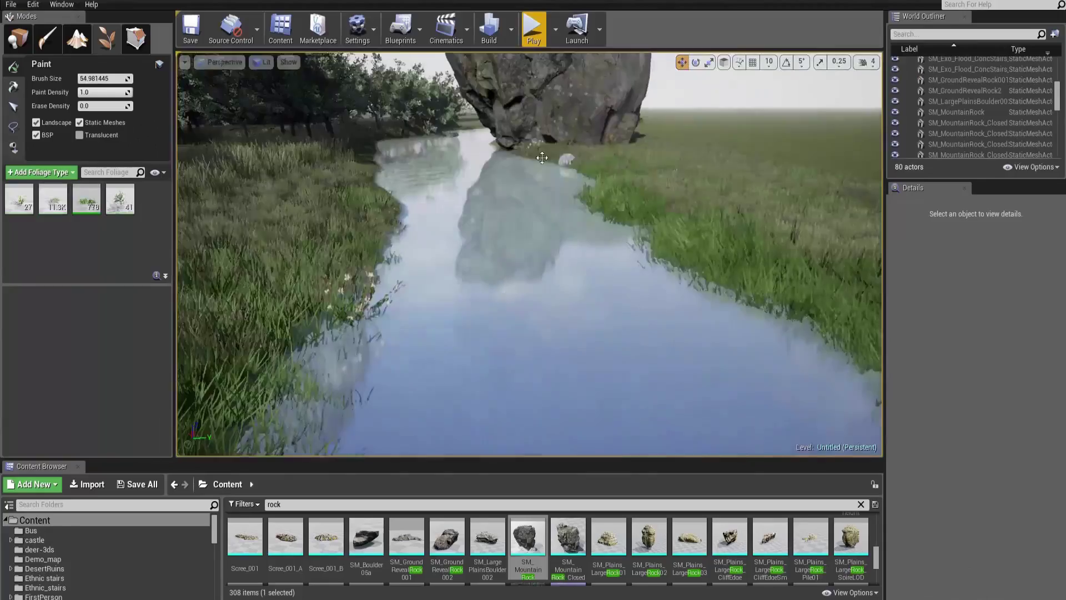
pyautogui.hotkey('alt', 'p')
pyautogui.press('Escape')
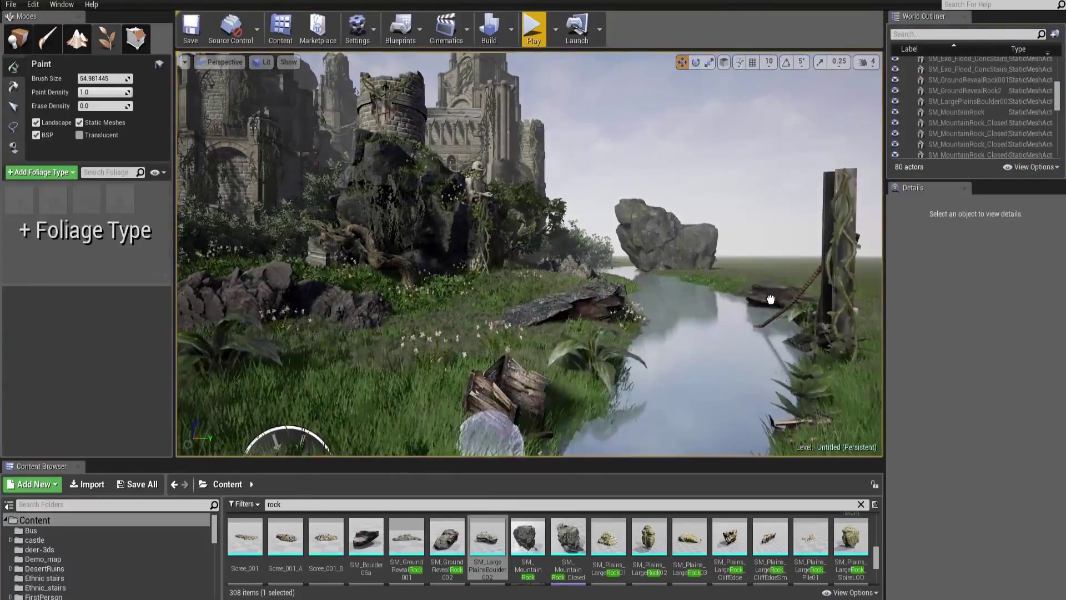
pyautogui.click(534, 31)
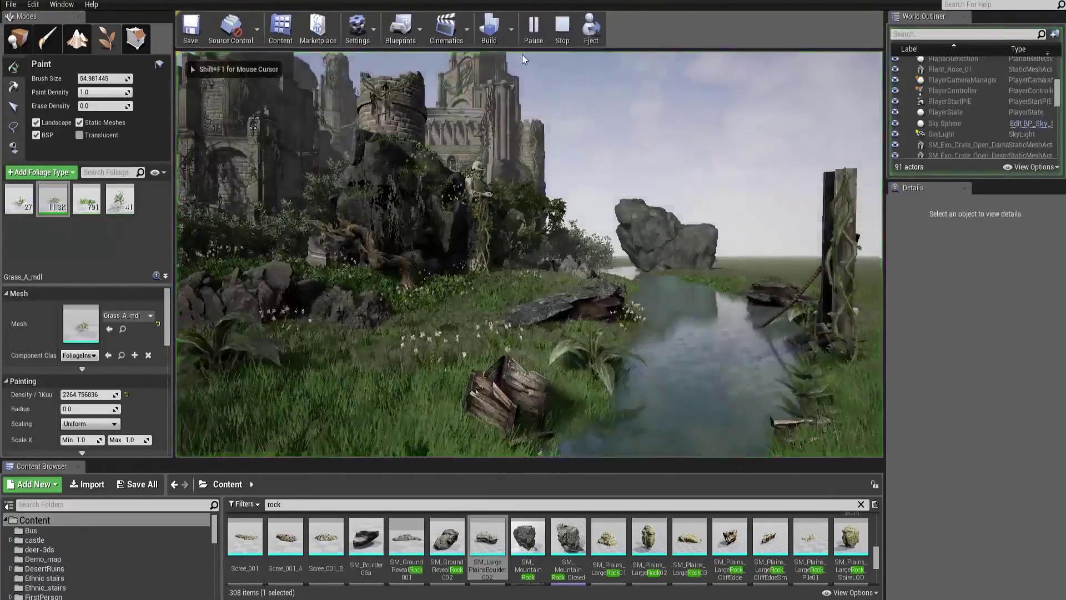
pyautogui.press('Escape')
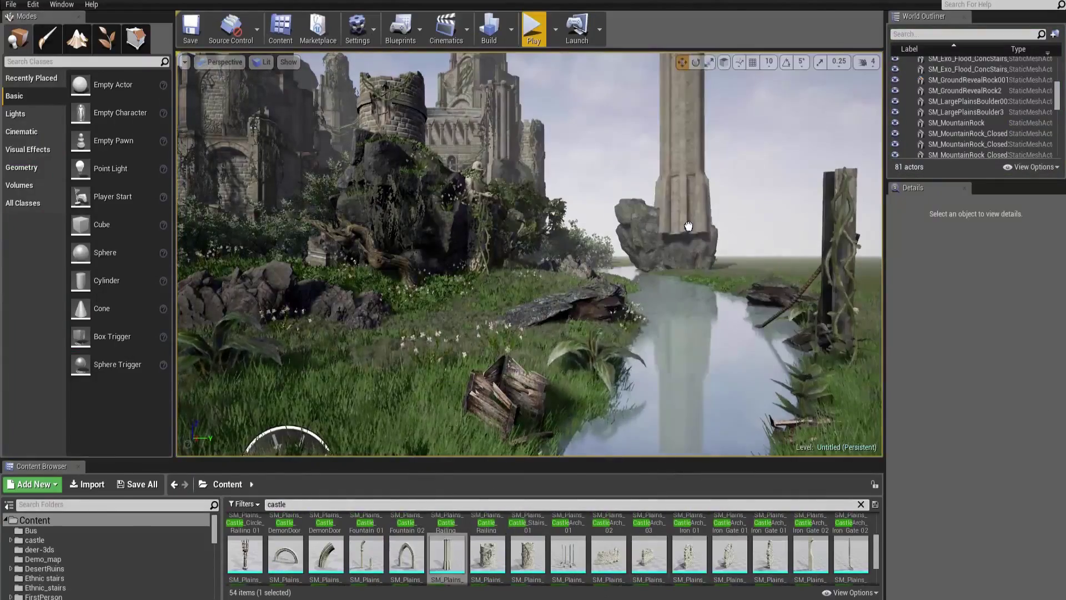
# Step: Build castle towers and a curved wall on the rock across the river, then playtest
pyautogui.moveTo(689, 225); pyautogui.dragTo(687, 226)
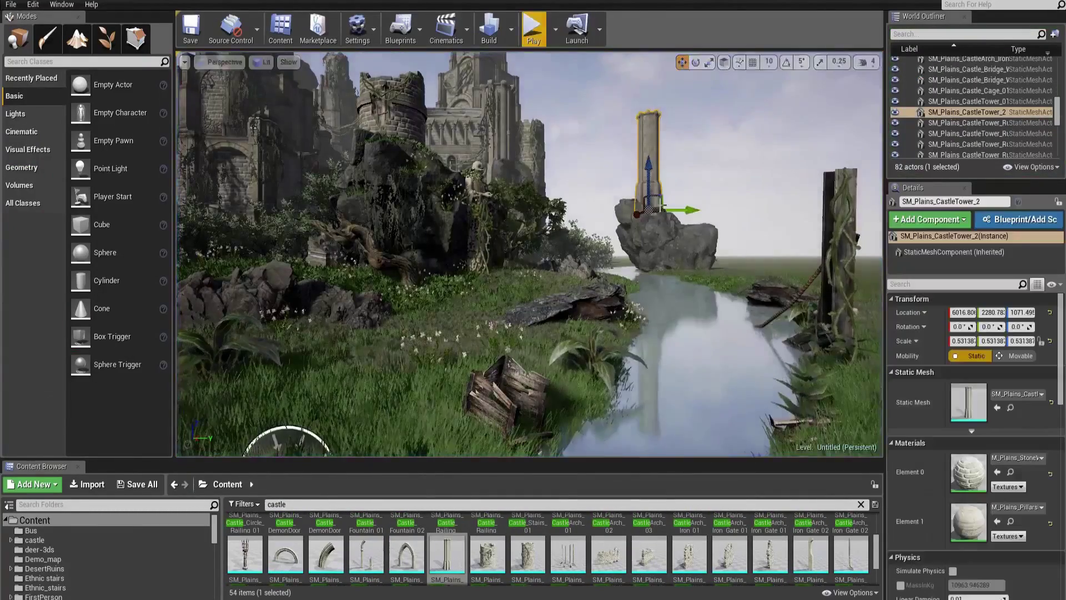
pyautogui.moveTo(691, 212); pyautogui.dragTo(683, 212)
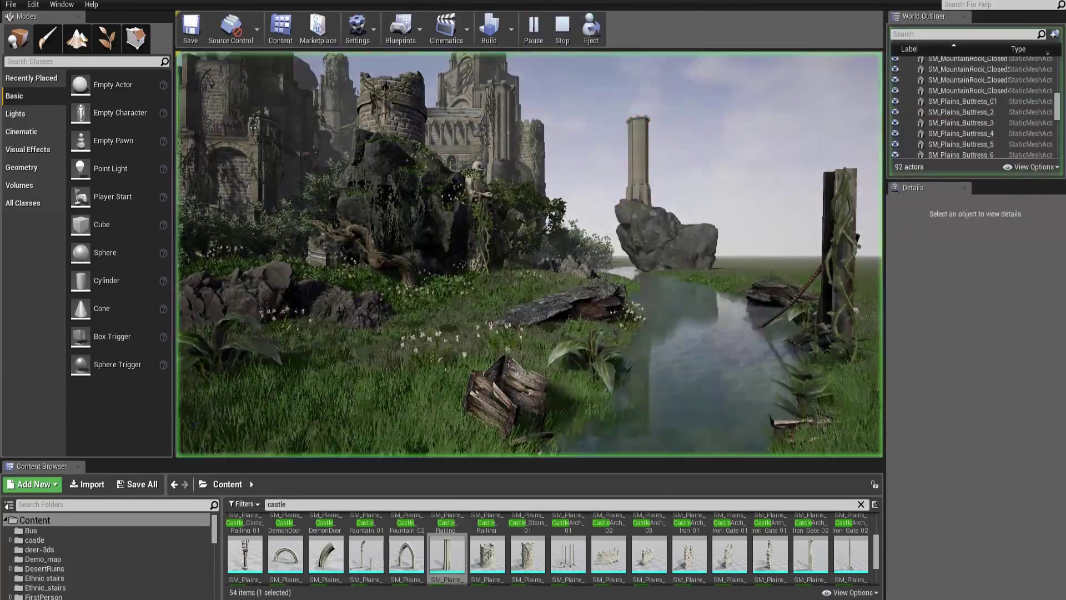
pyautogui.moveTo(580, 142); pyautogui.dragTo(579, 193)
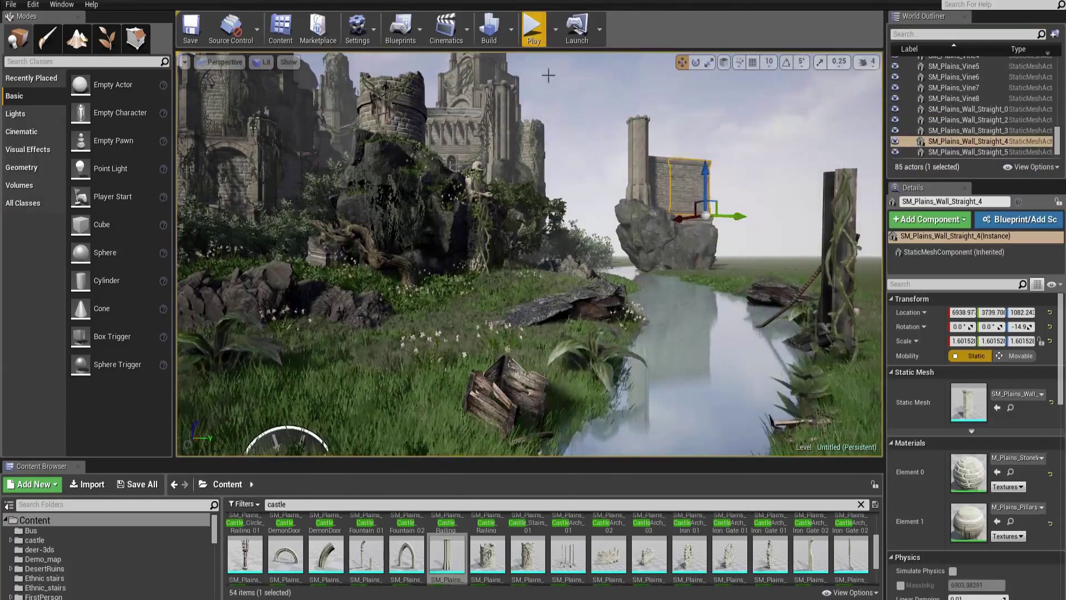
pyautogui.click(534, 30)
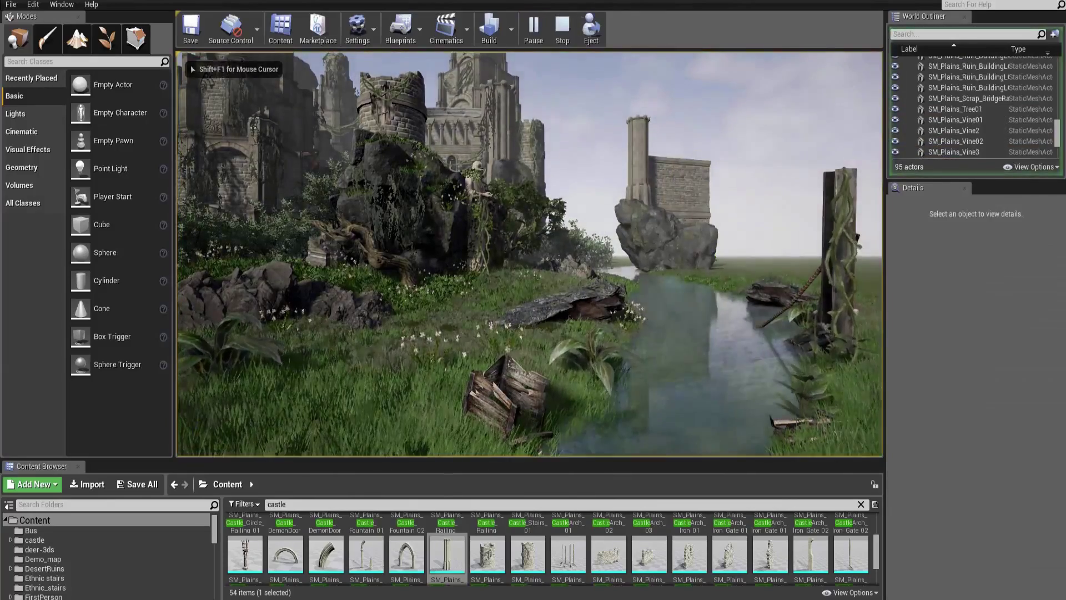
pyautogui.press('Escape')
pyautogui.click(688, 228)
pyautogui.click(680, 196)
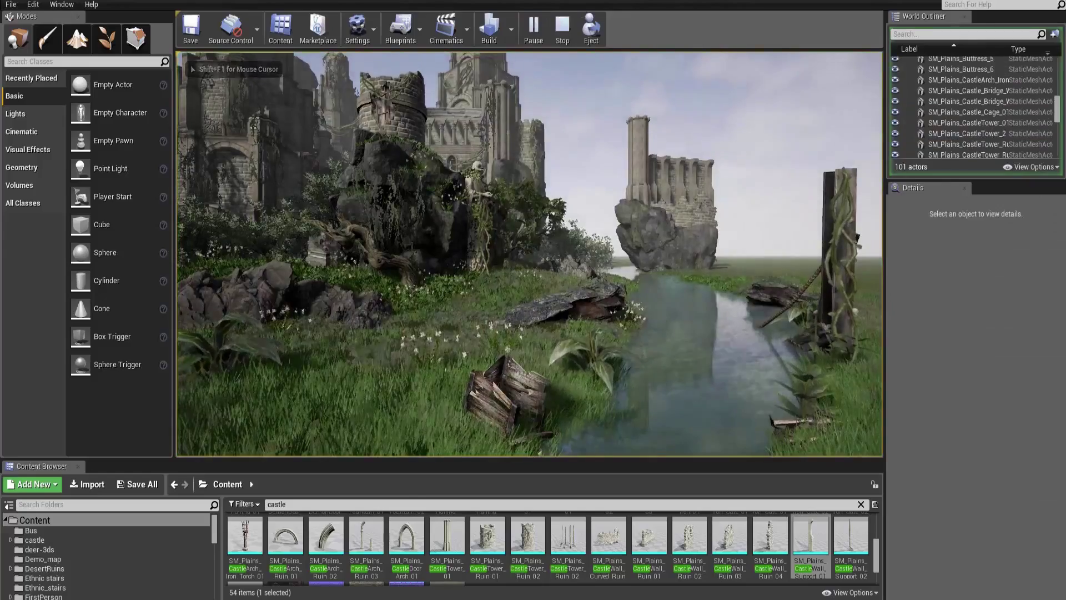
pyautogui.click(639, 167)
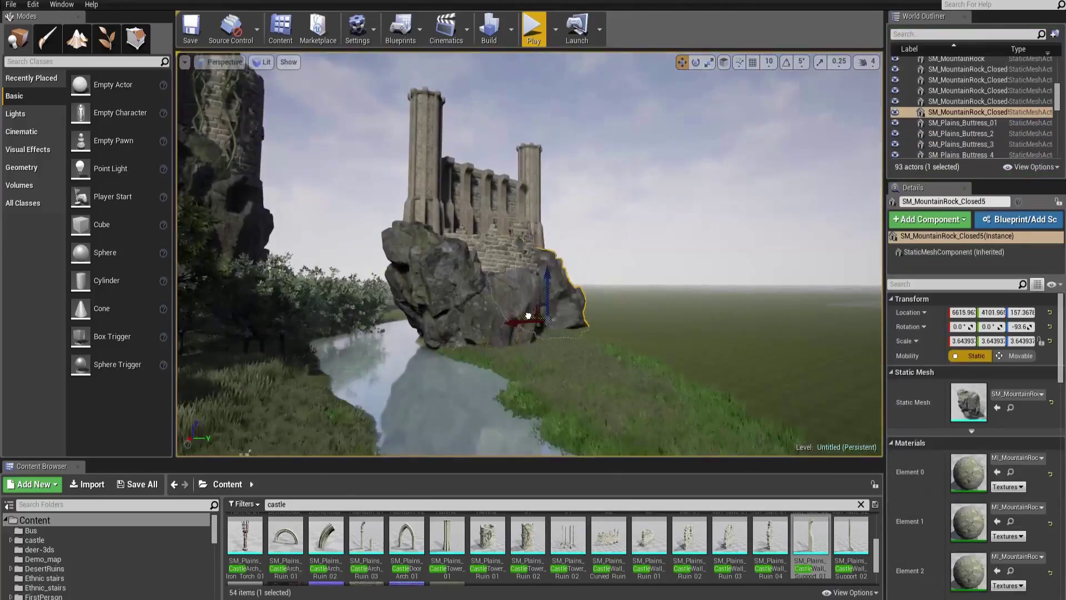
pyautogui.click(533, 30)
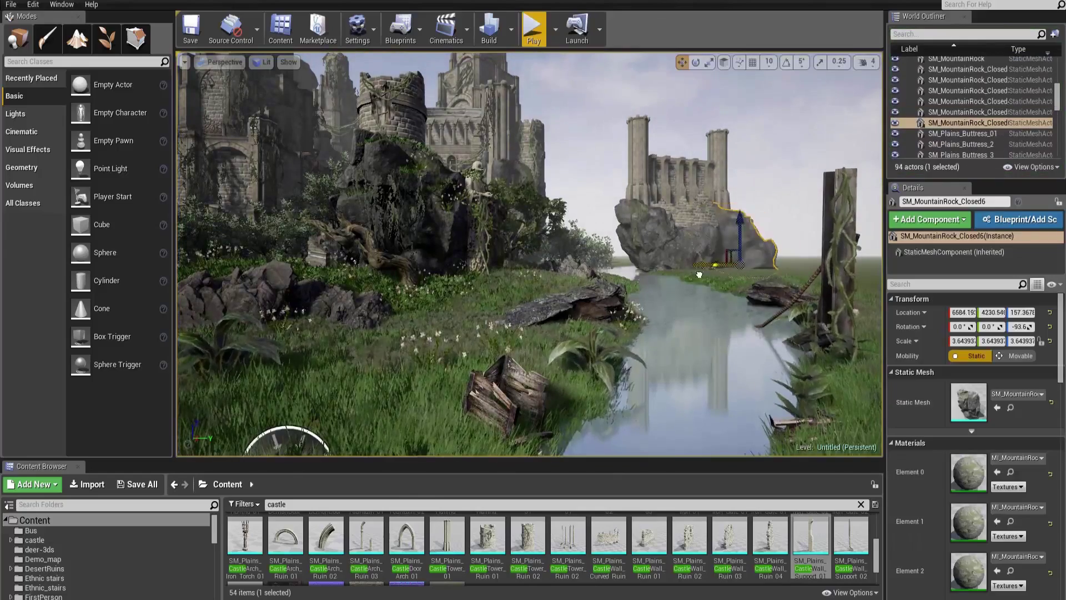
# Step: Rotate the rock and move SM_MountainRock_Closed7 under the castle to widen its base
pyautogui.moveTo(642, 269); pyautogui.dragTo(602, 337)
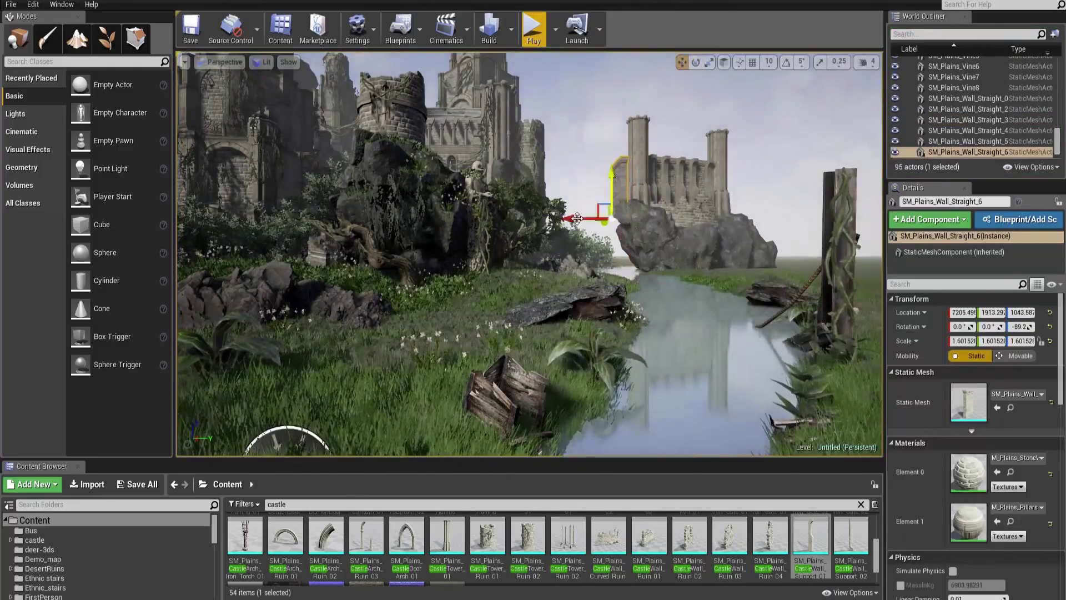
pyautogui.hotkey('alt', 'p')
pyautogui.press('Escape')
pyautogui.hotkey('alt', 'p')
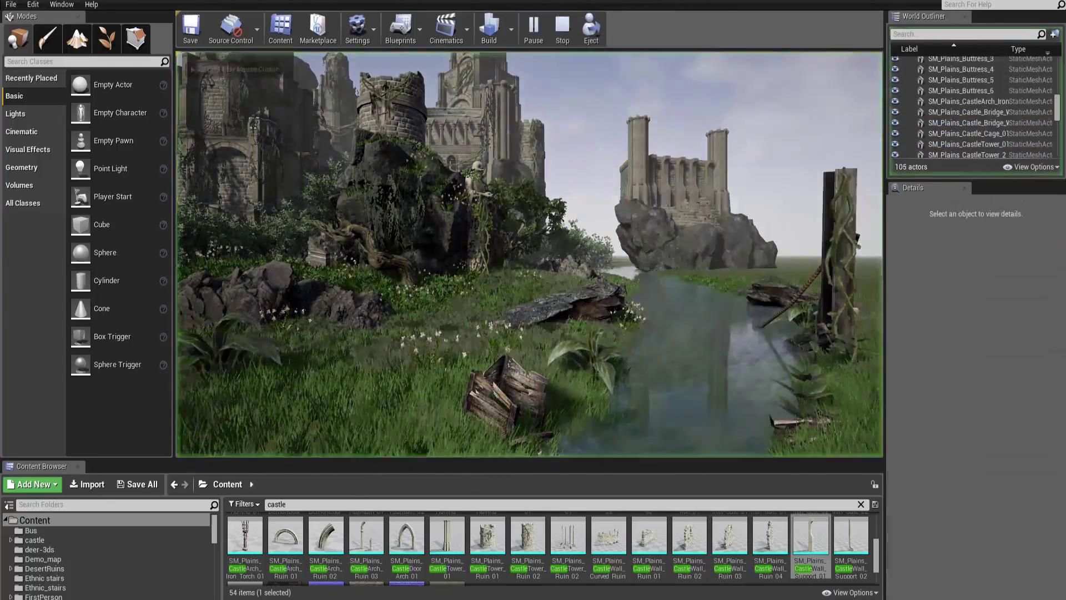
pyautogui.press('Escape')
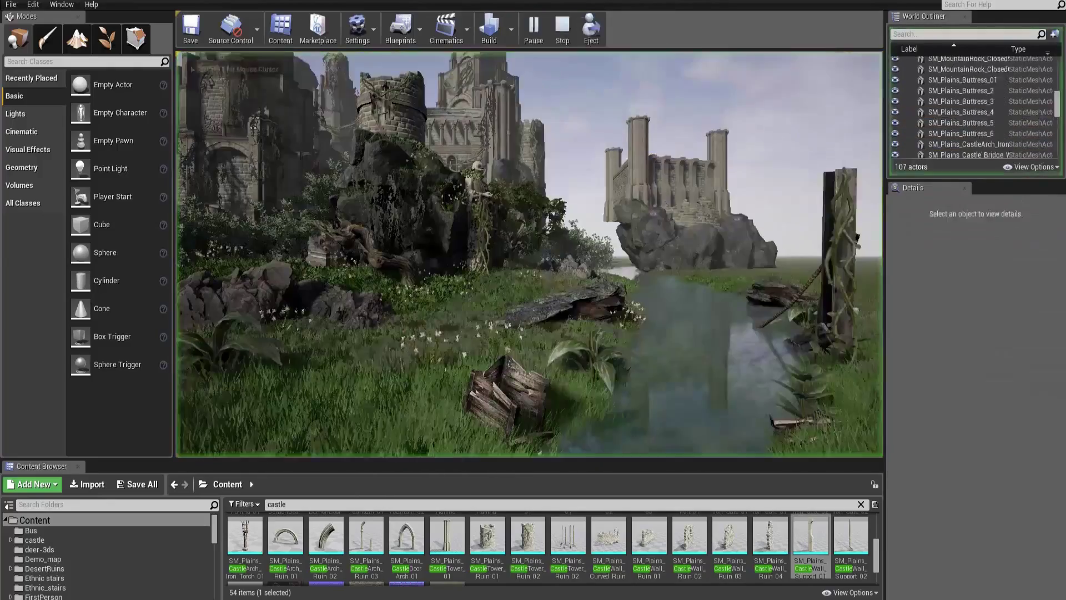
pyautogui.click(652, 261)
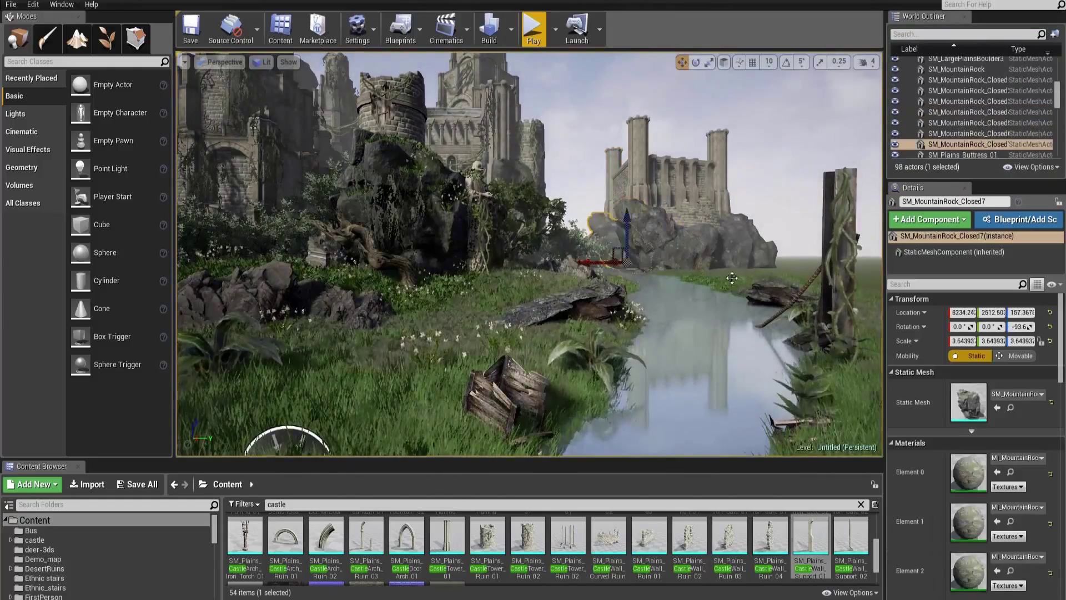
pyautogui.moveTo(617, 256); pyautogui.dragTo(646, 263)
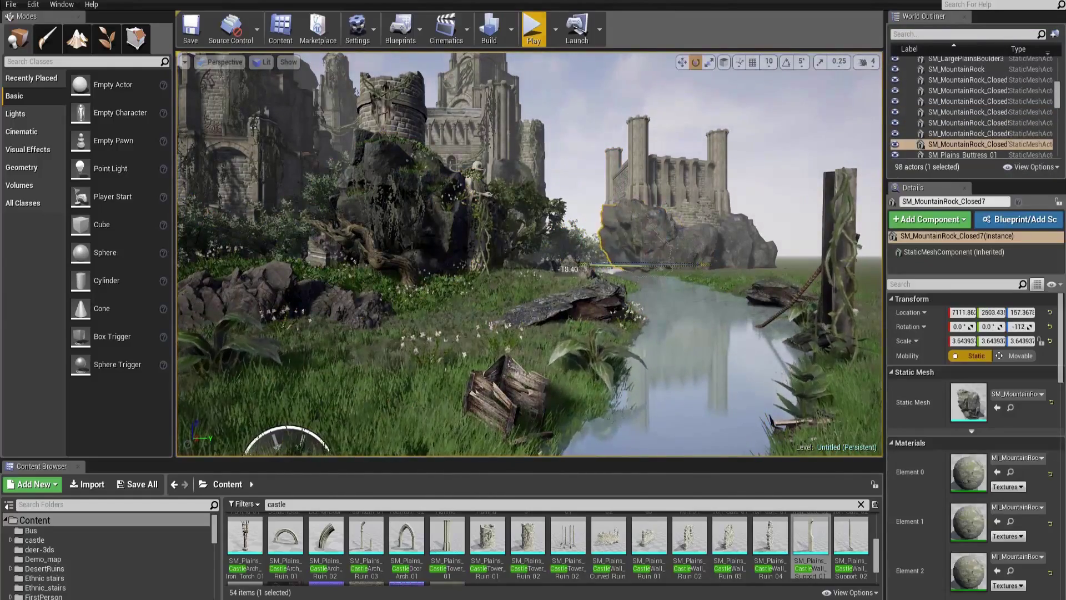
# Step: Place SM_Plains_Scrap_Bridge02 at the castle base, playtest, and search for 'gate'
pyautogui.hotkey('alt', 'p')
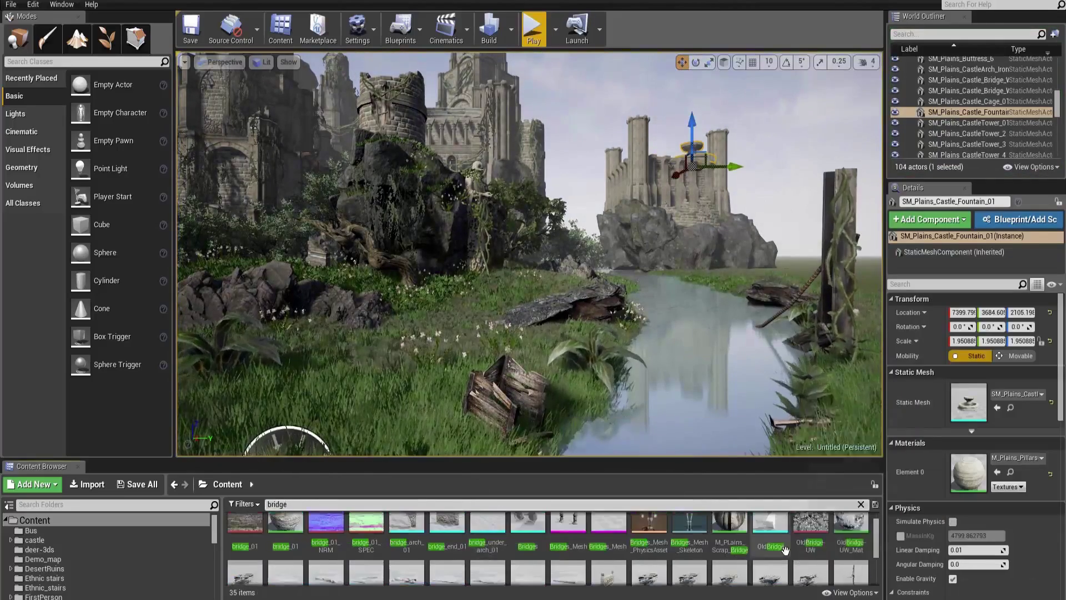
pyautogui.scroll(-1, 785, 550)
pyautogui.moveTo(730, 542); pyautogui.dragTo(600, 168)
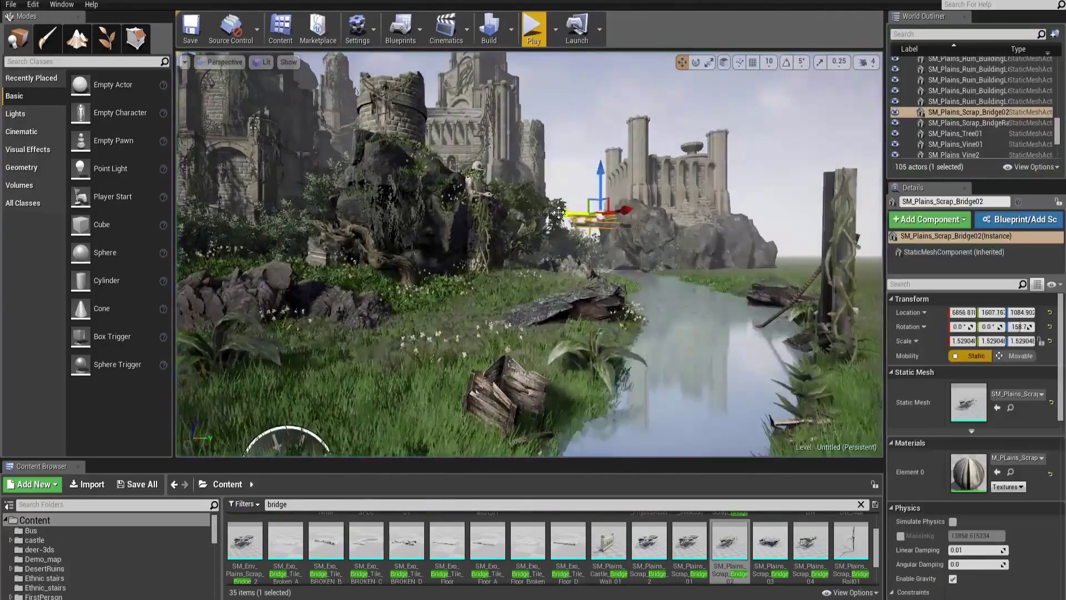
pyautogui.hotkey('alt', 'p')
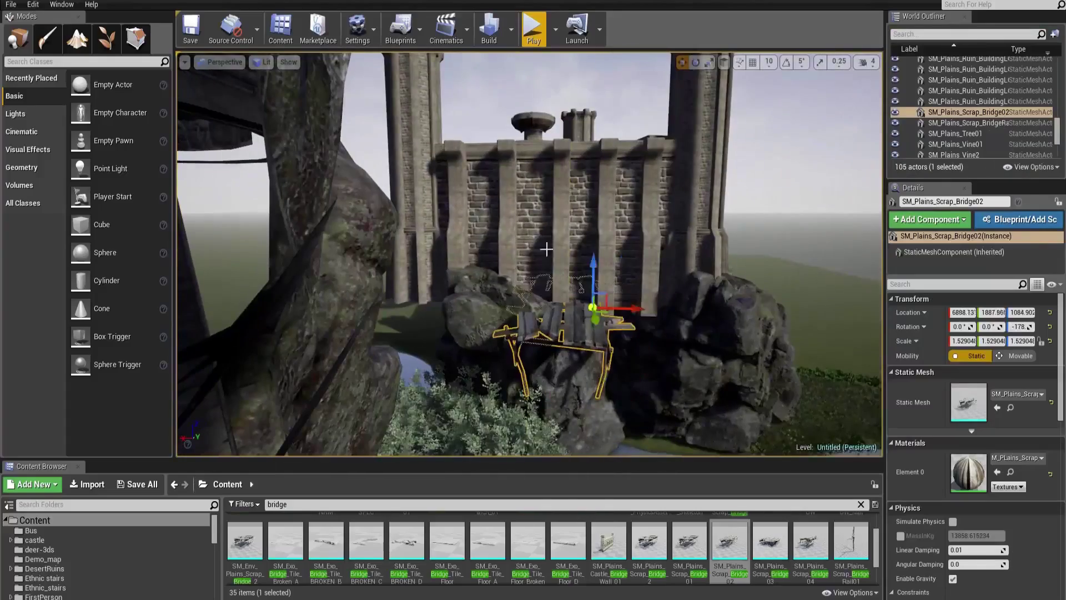
pyautogui.write('gate')
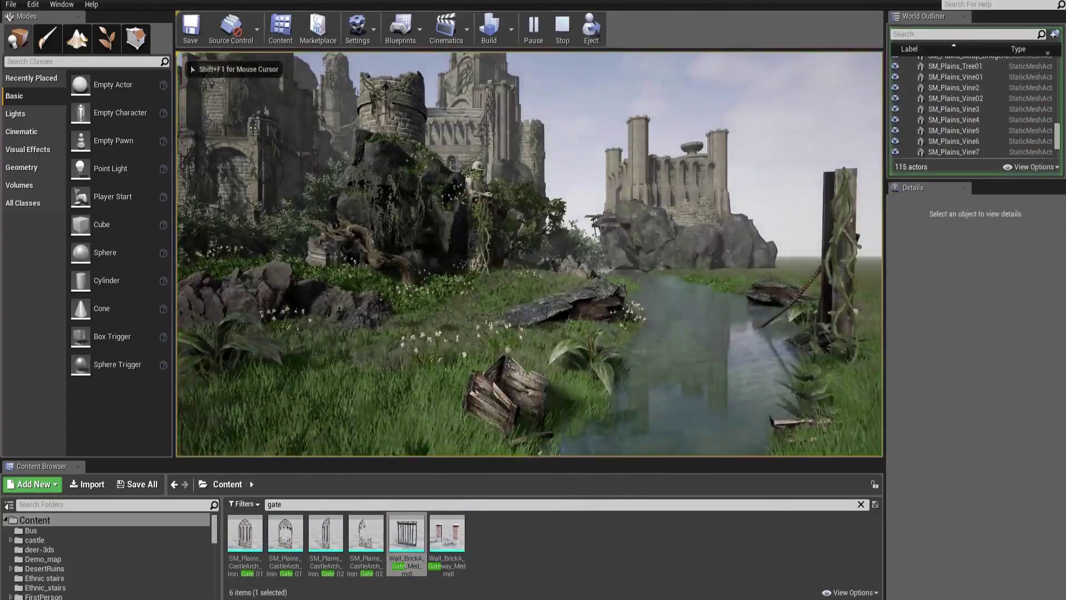
pyautogui.click(580, 215)
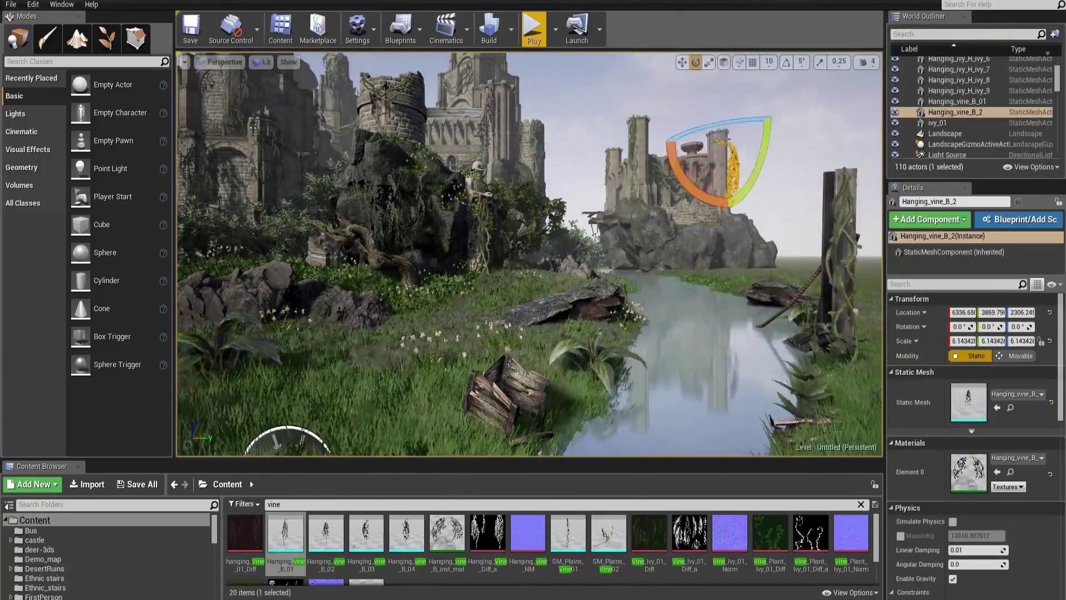
# Step: Run two quick play previews to check the vine-draped rock castle
pyautogui.click(534, 31)
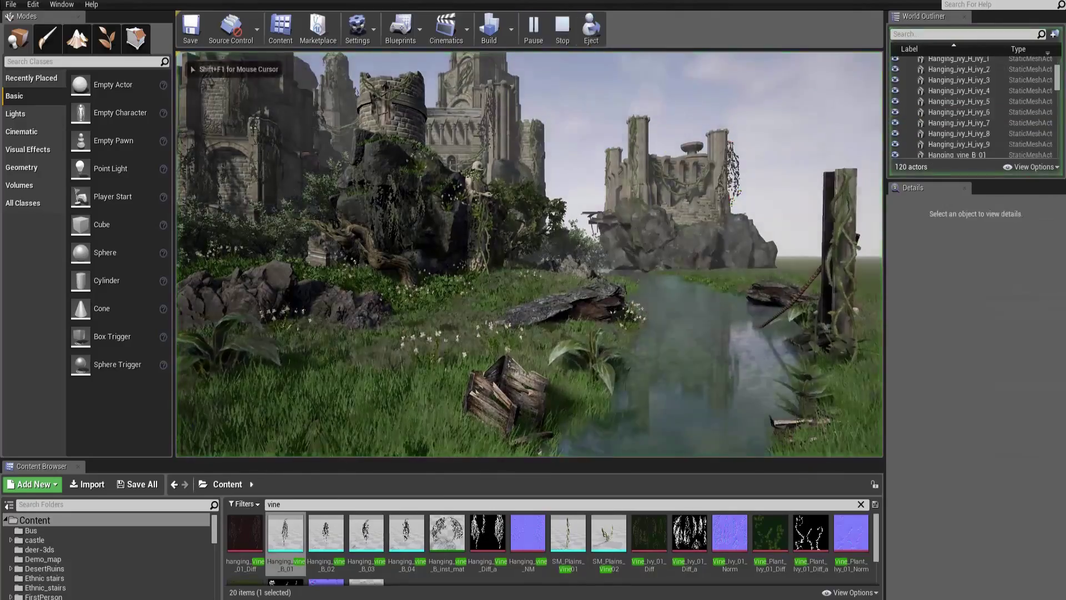
pyautogui.press('Escape')
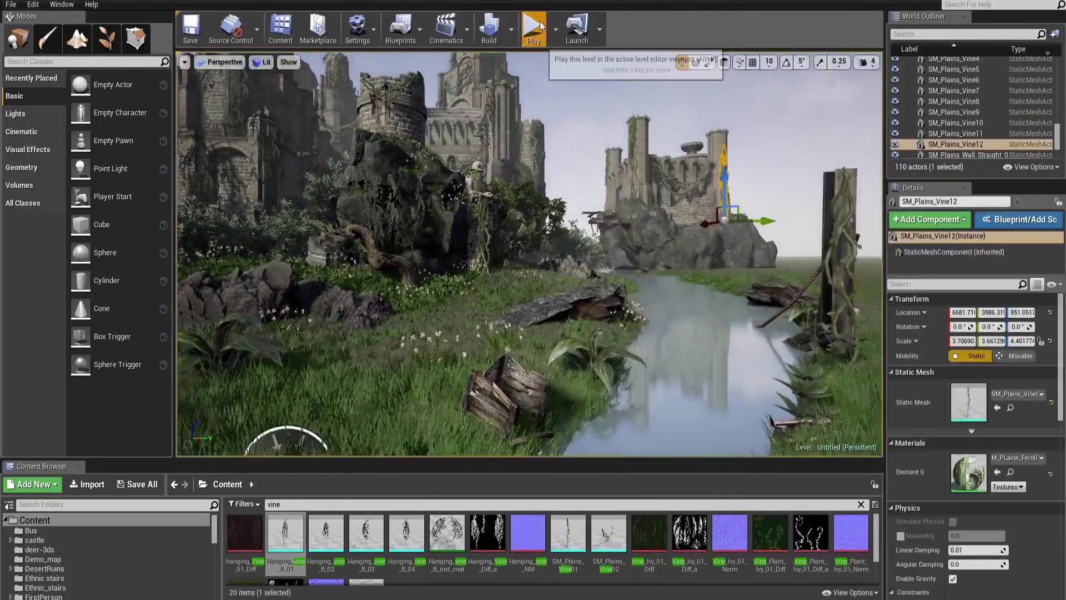
pyautogui.click(533, 31)
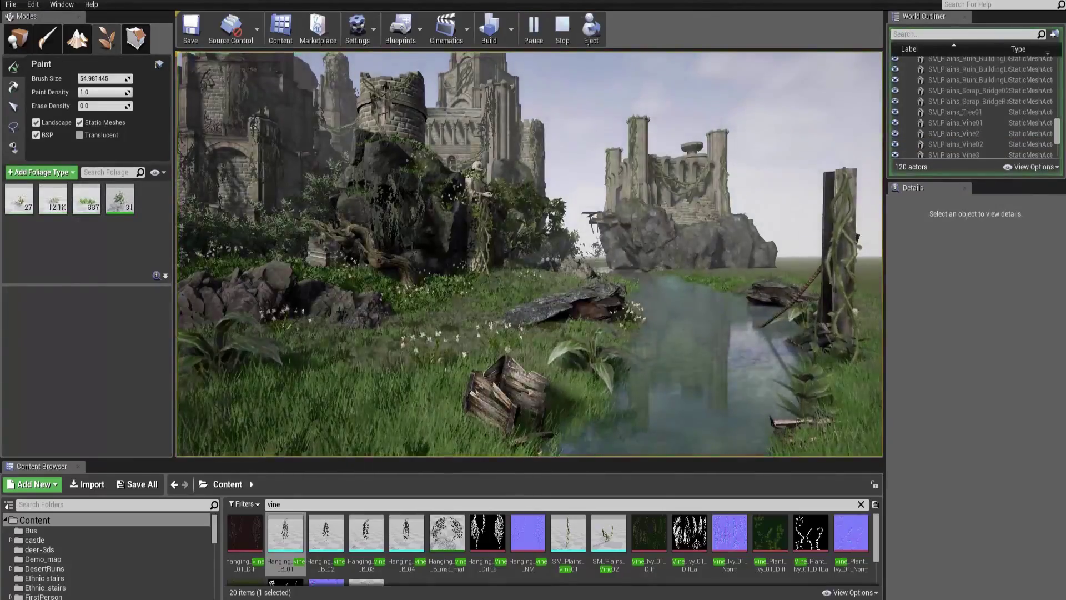
pyautogui.press('Escape')
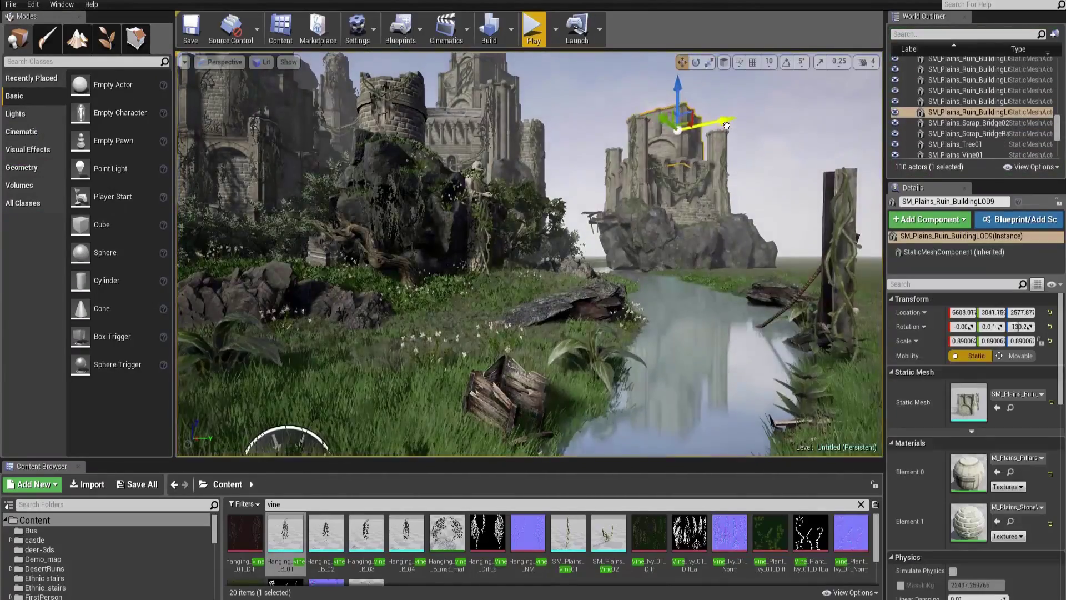
# Step: Raise the ruin piece, add a castle bridge wall, and shrink the stairs' Y scale to about 3.29
pyautogui.moveTo(677, 102); pyautogui.dragTo(680, 90)
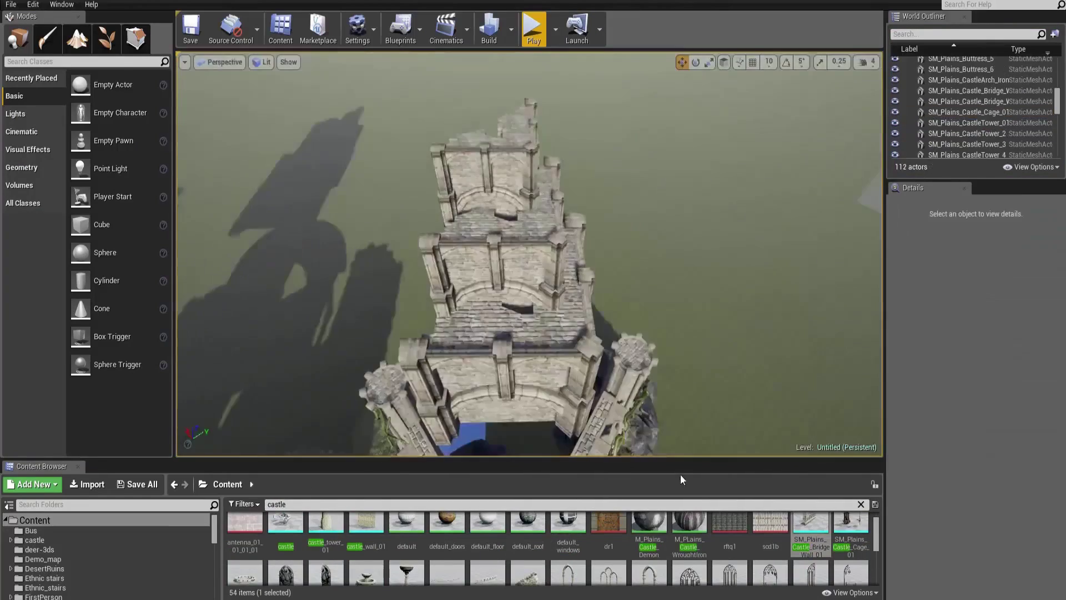
pyautogui.moveTo(681, 474); pyautogui.dragTo(640, 382)
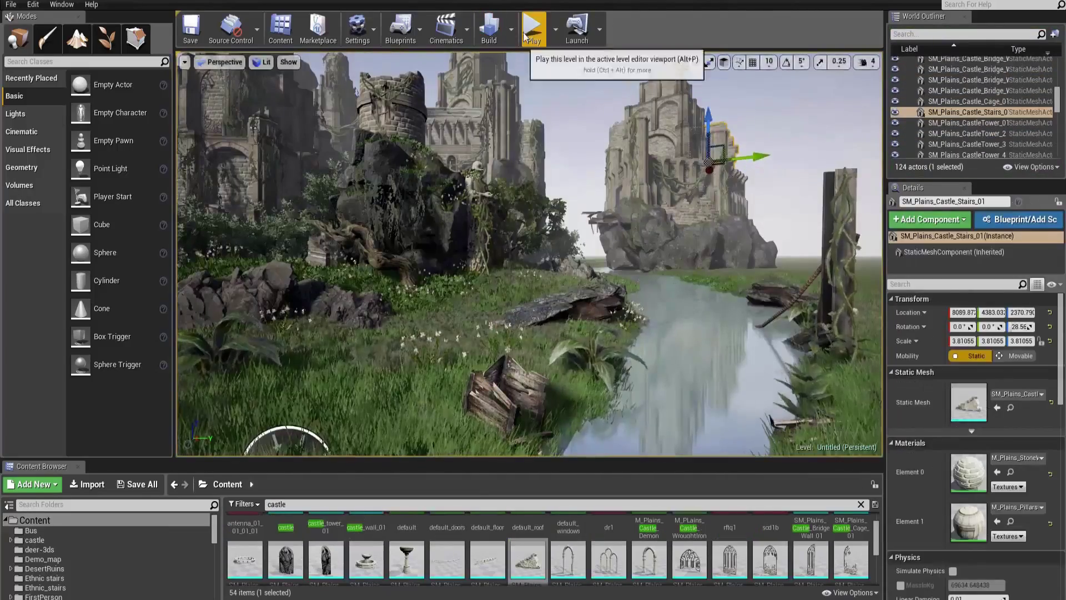
pyautogui.press('r')
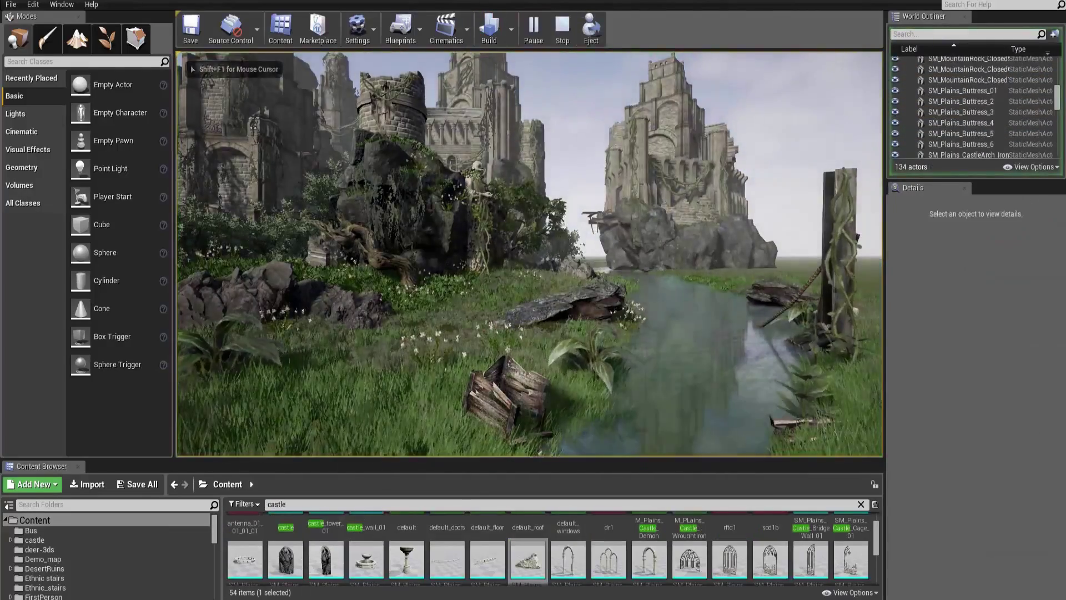
pyautogui.moveTo(764, 157); pyautogui.dragTo(759, 156)
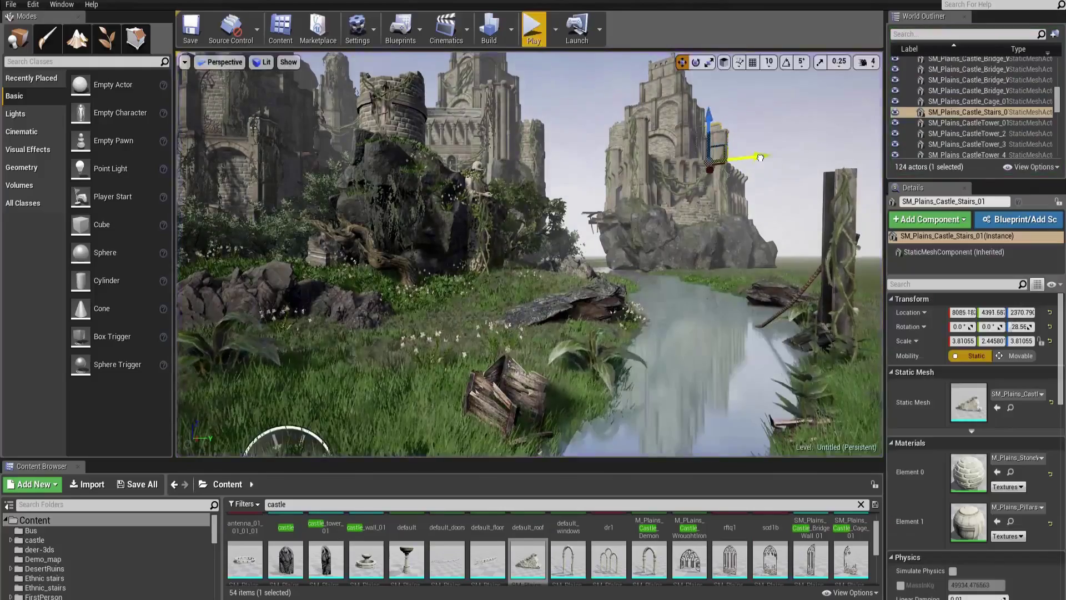
# Step: Place a ruined castle wall piece high on the rock castle and raise it slightly
pyautogui.press('Escape')
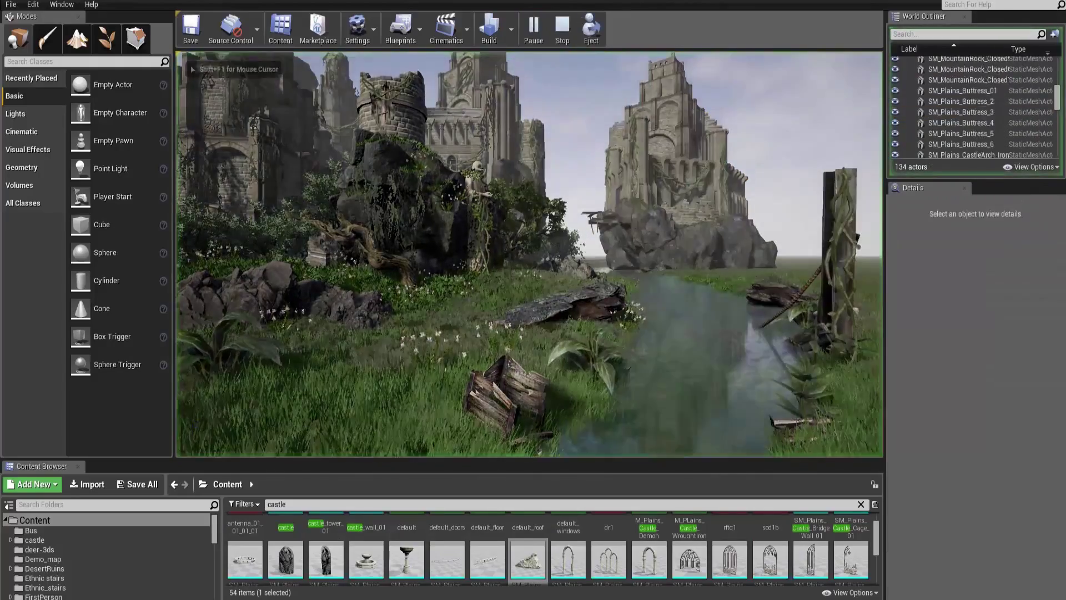
pyautogui.click(321, 104)
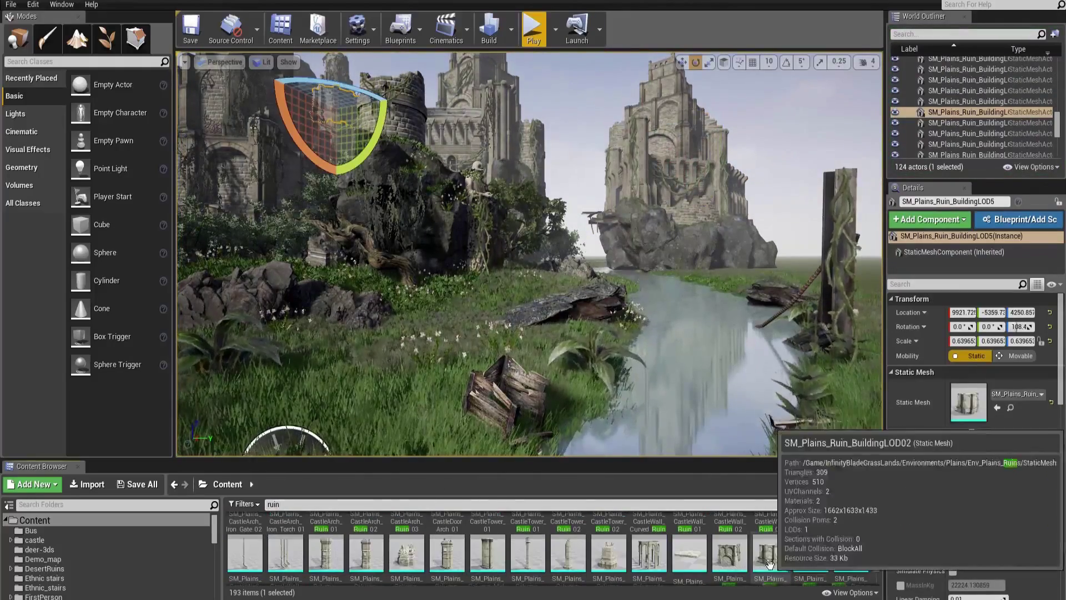
pyautogui.moveTo(770, 553); pyautogui.dragTo(752, 253)
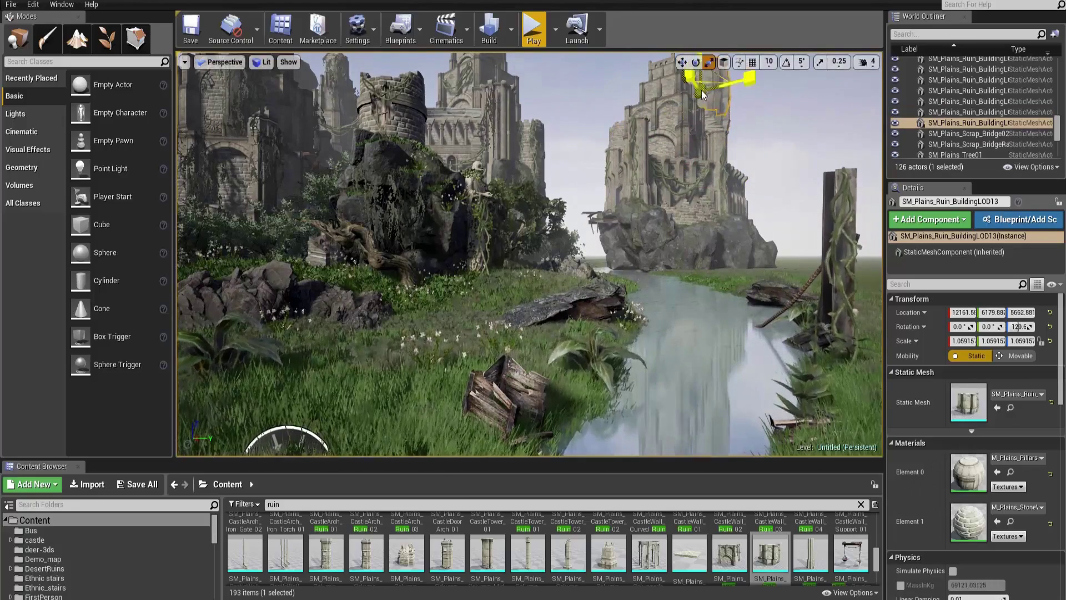
pyautogui.moveTo(704, 67); pyautogui.dragTo(707, 89)
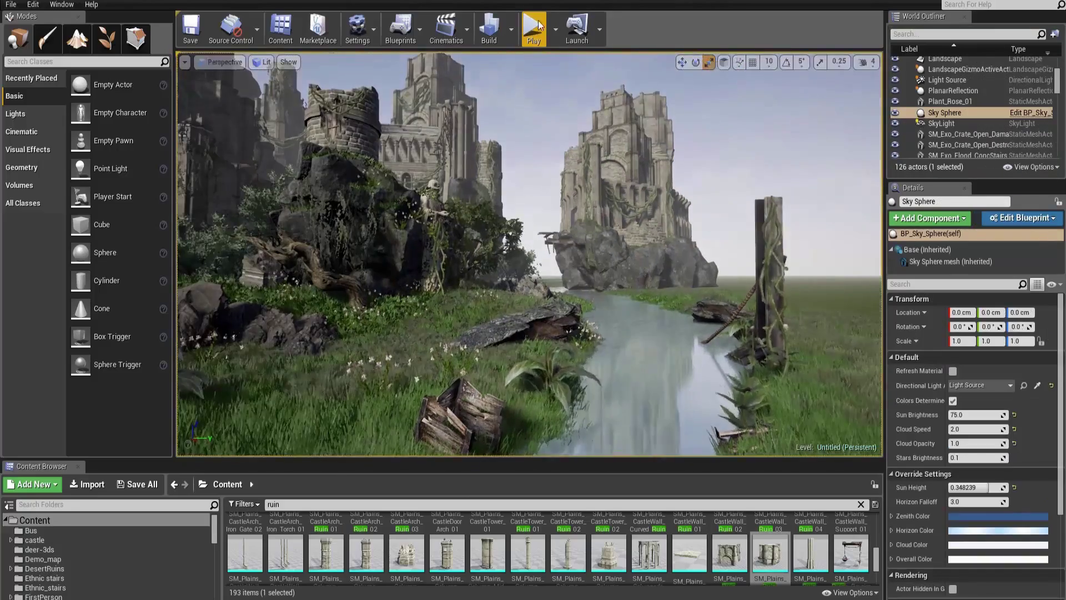
# Step: Add a ruined castle tower and a short column, then reposition the column on the tower
pyautogui.moveTo(528, 553); pyautogui.dragTo(723, 303)
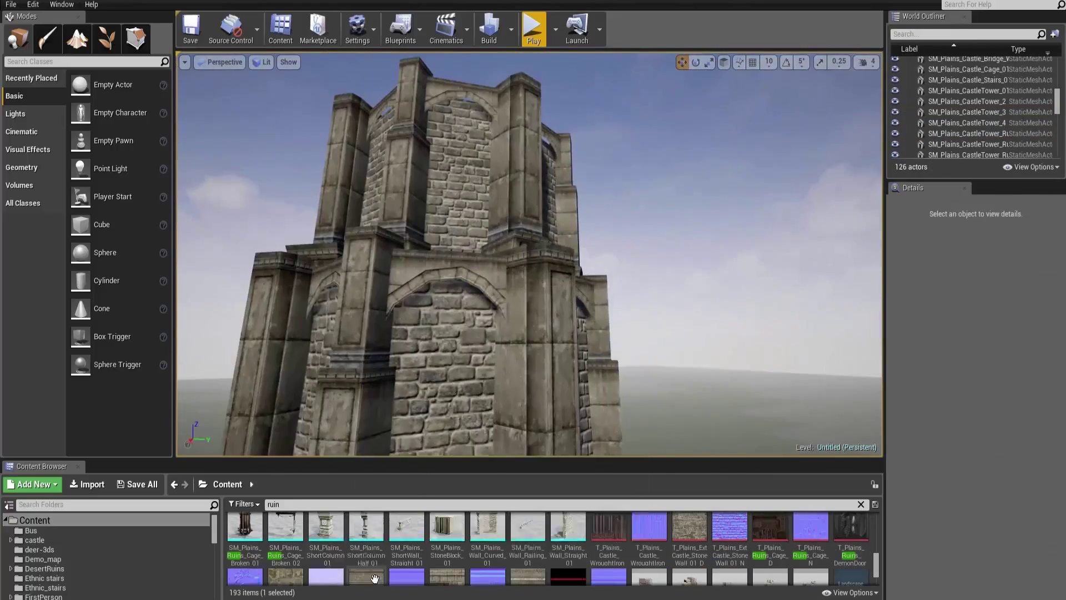
pyautogui.moveTo(326, 528); pyautogui.dragTo(479, 274)
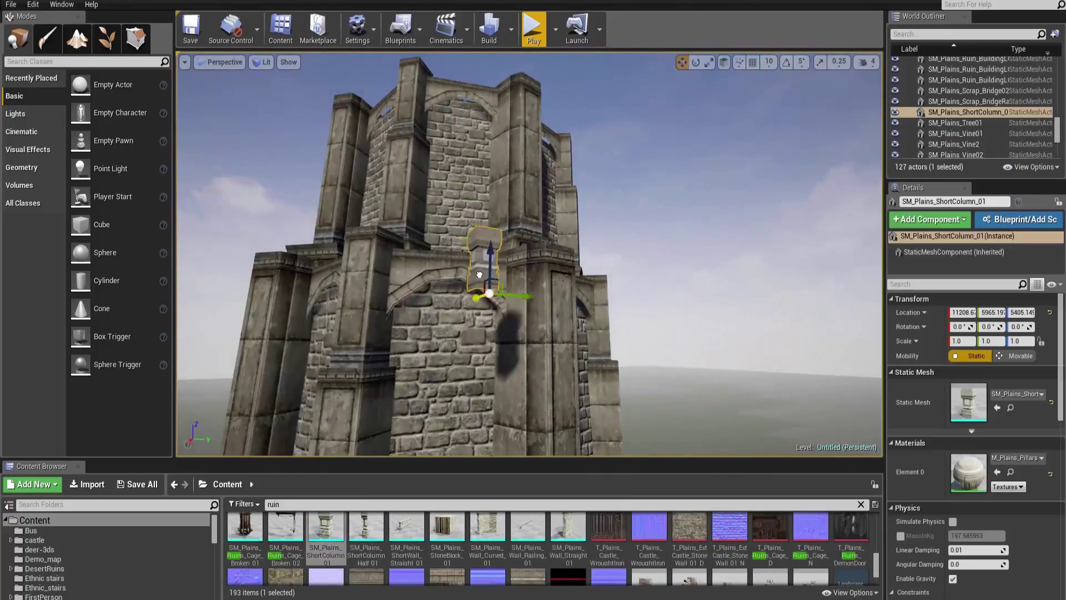
pyautogui.press('f')
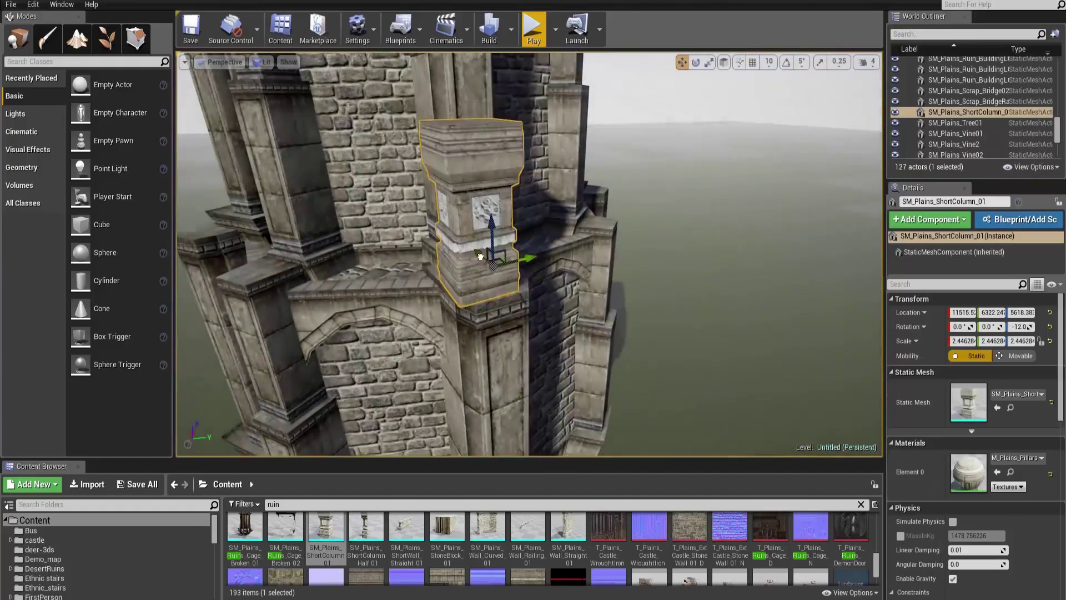
pyautogui.moveTo(480, 256); pyautogui.dragTo(492, 251)
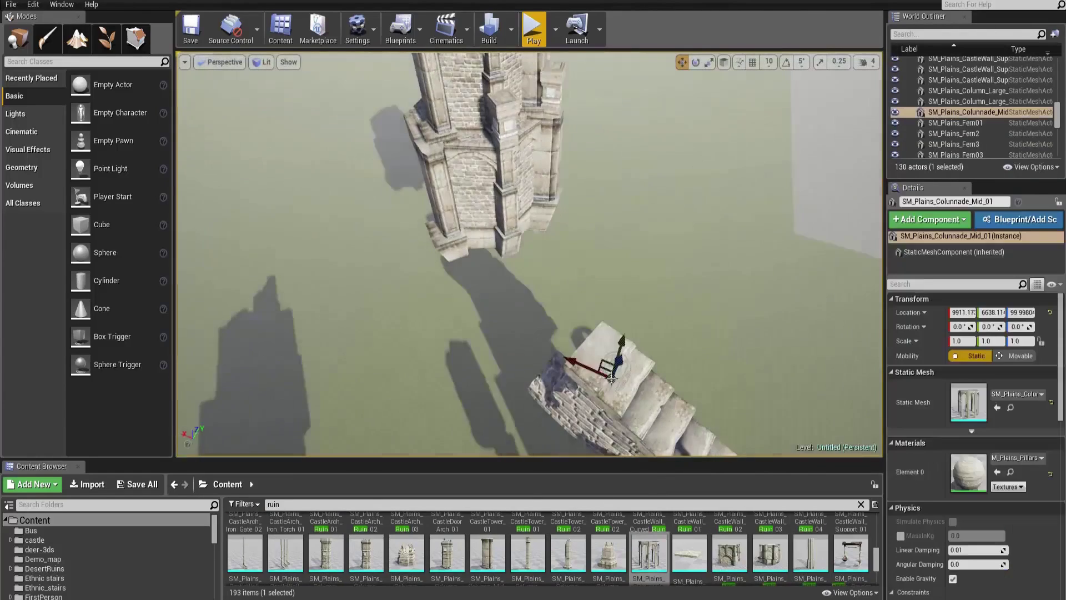
# Step: Set the colonnade piece on top of the new tower and drape a vine across it
pyautogui.moveTo(649, 553); pyautogui.dragTo(589, 391)
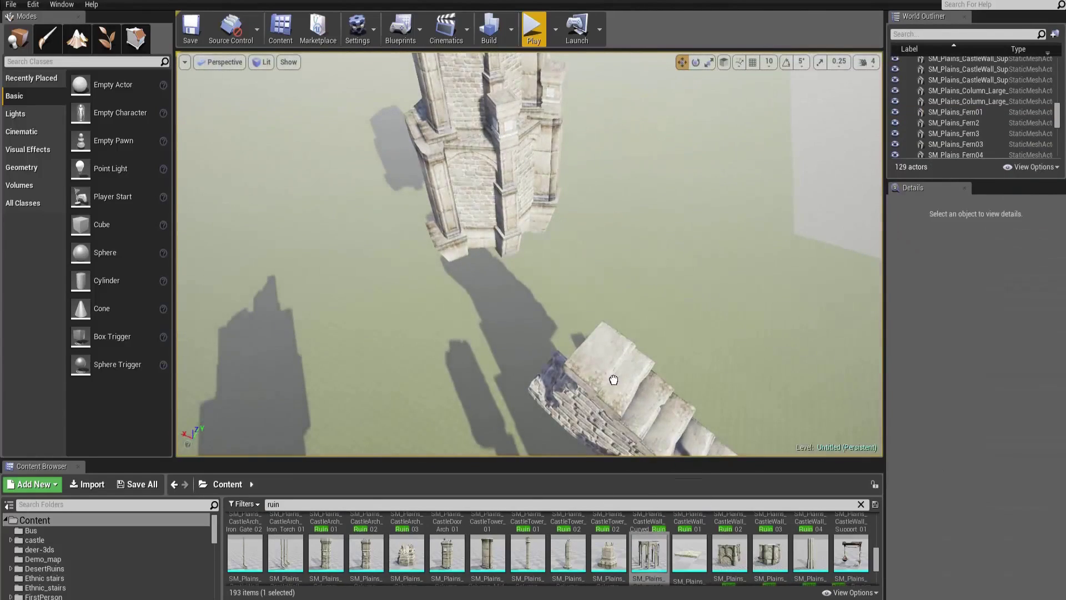
pyautogui.moveTo(614, 379); pyautogui.dragTo(614, 380)
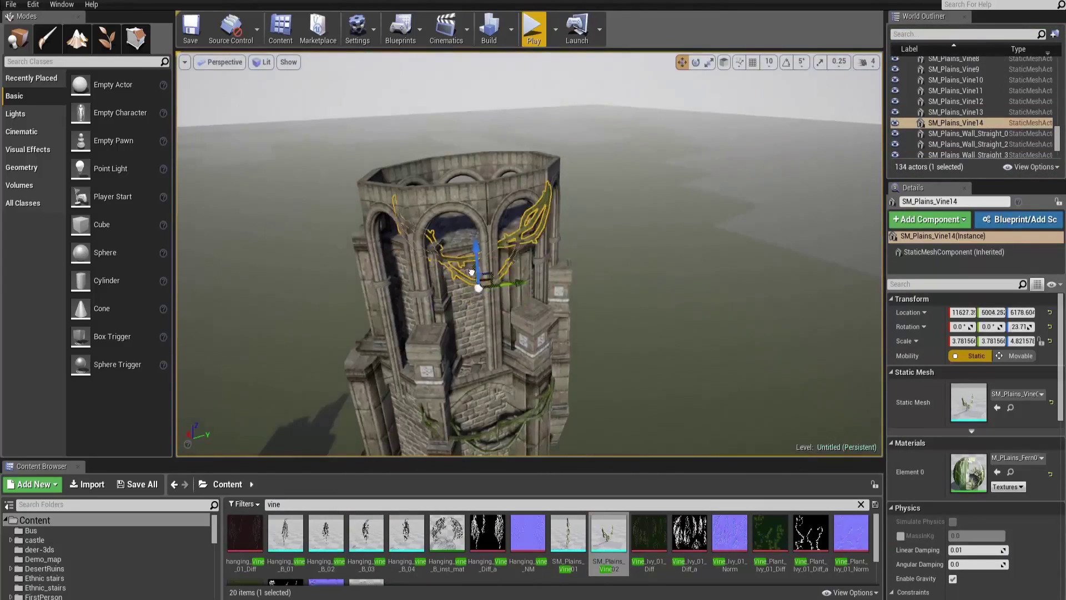
pyautogui.moveTo(441, 341); pyautogui.dragTo(524, 353)
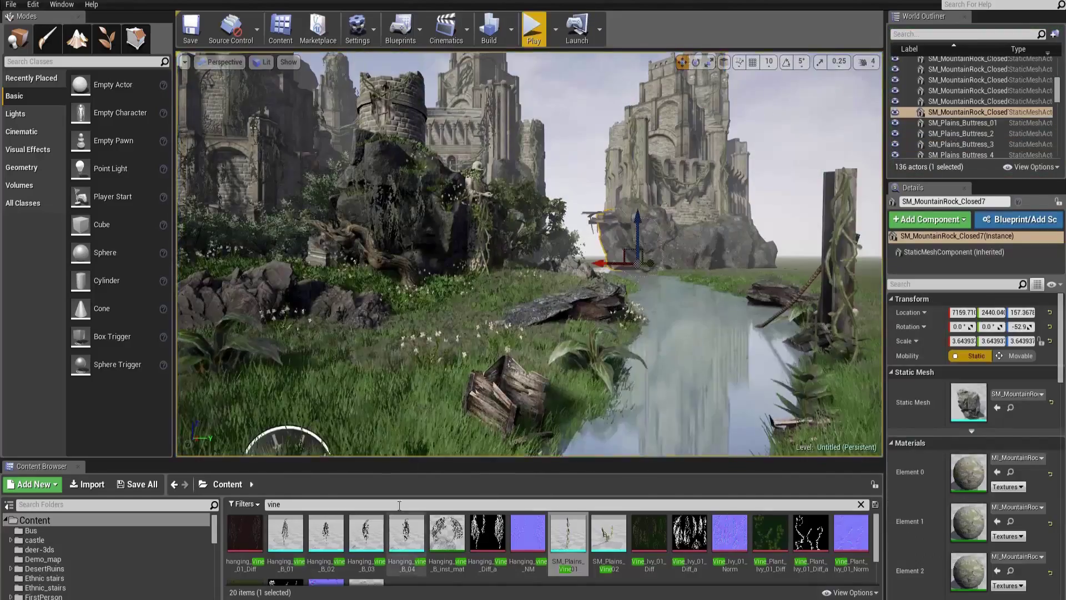
# Step: Place another SM_MountainRock by the river, undoing a stray foliage stroke
pyautogui.write('rock')
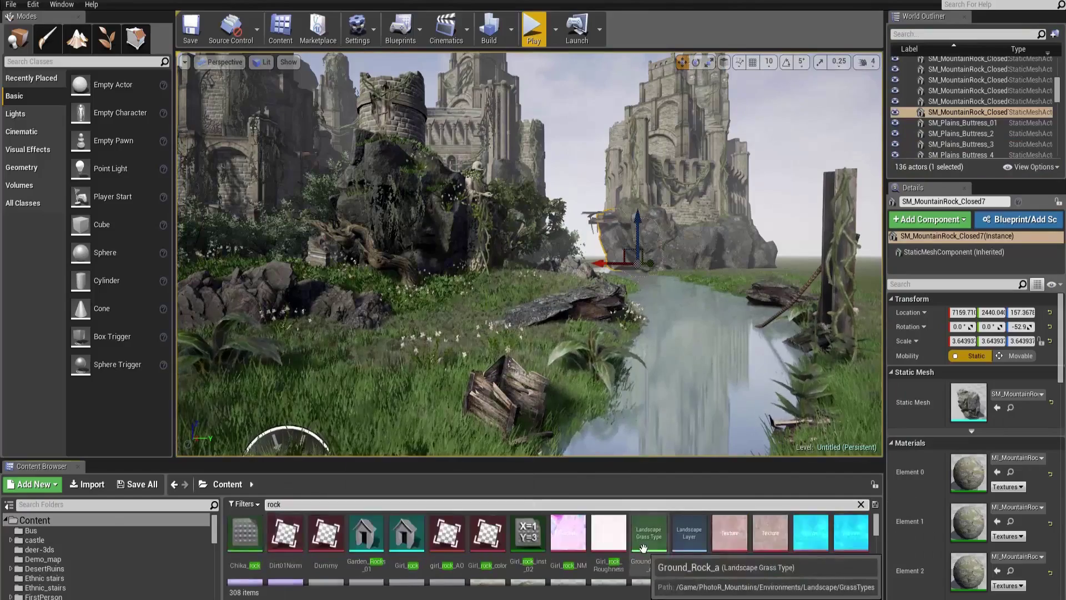
pyautogui.scroll(-3, 652, 533)
pyautogui.moveTo(567, 555); pyautogui.dragTo(756, 338)
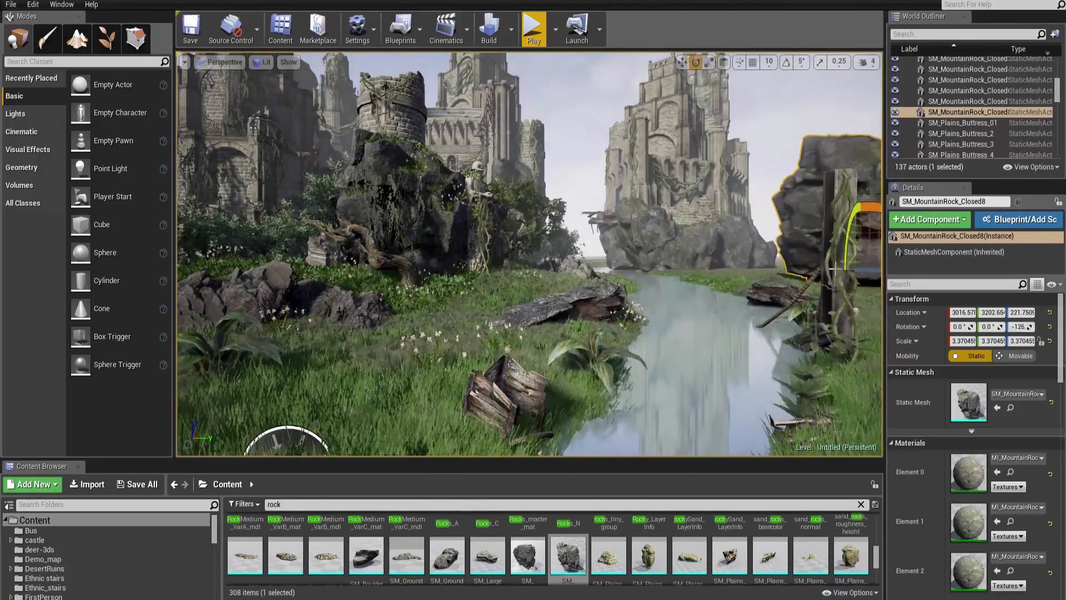
pyautogui.press('w')
pyautogui.hotkey('shift', '4')
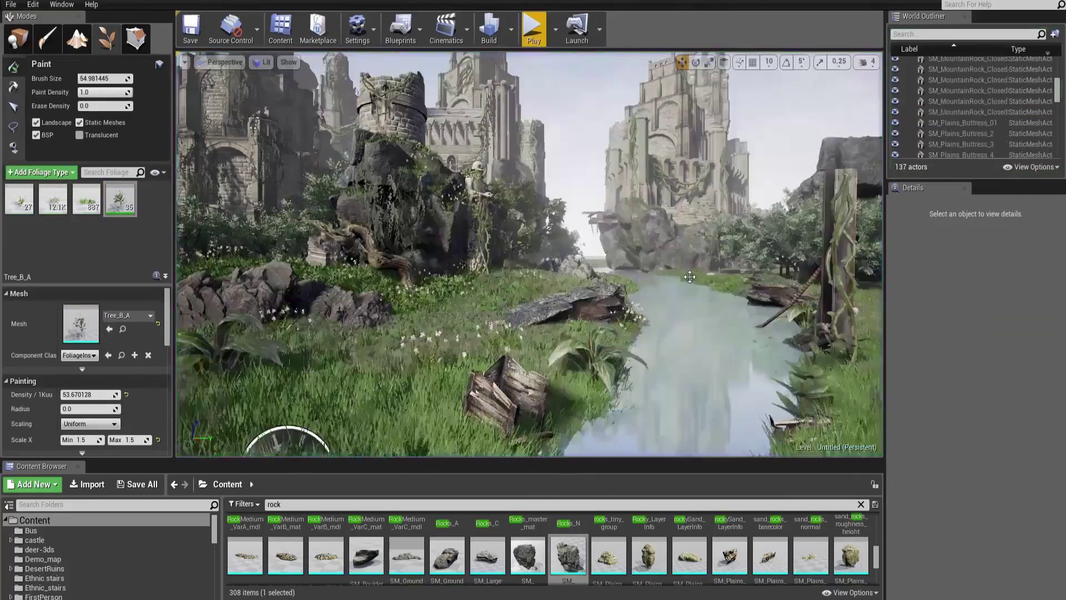
pyautogui.hotkey('ctrl', 'z')
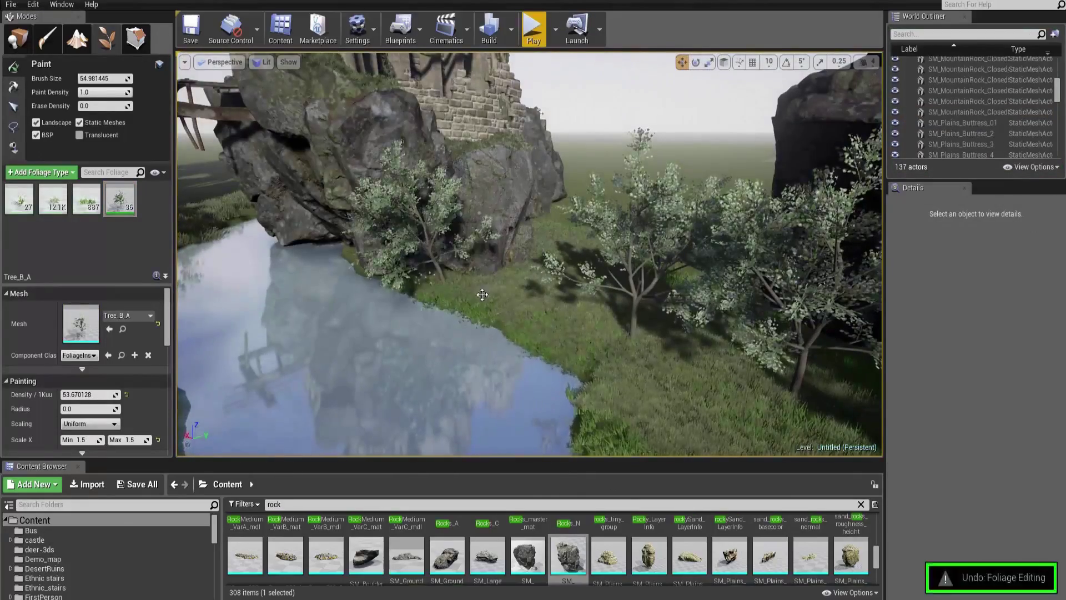
# Step: Add two Tree_A_B trees along the right riverbank, with a quick play preview between them
pyautogui.click(298, 504)
pyautogui.write('tree')
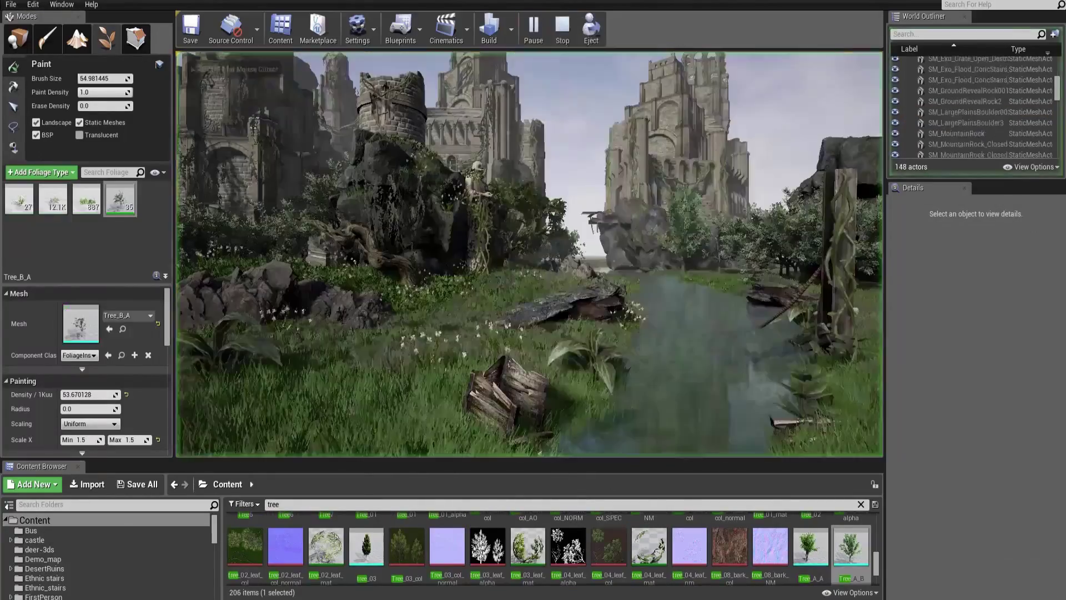
pyautogui.moveTo(851, 547); pyautogui.dragTo(664, 270)
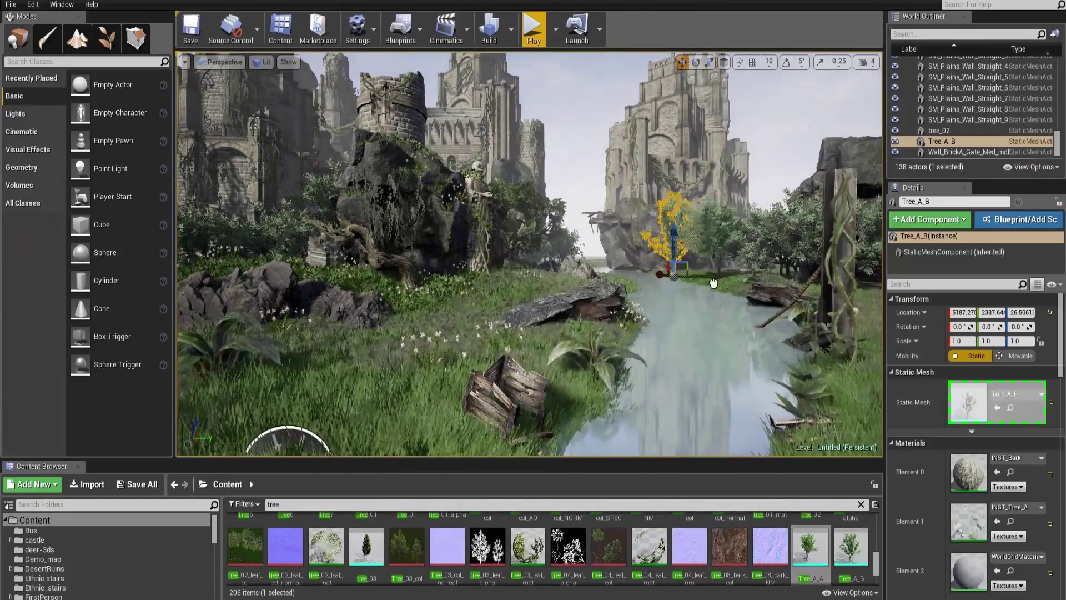
pyautogui.click(533, 29)
pyautogui.press('Escape')
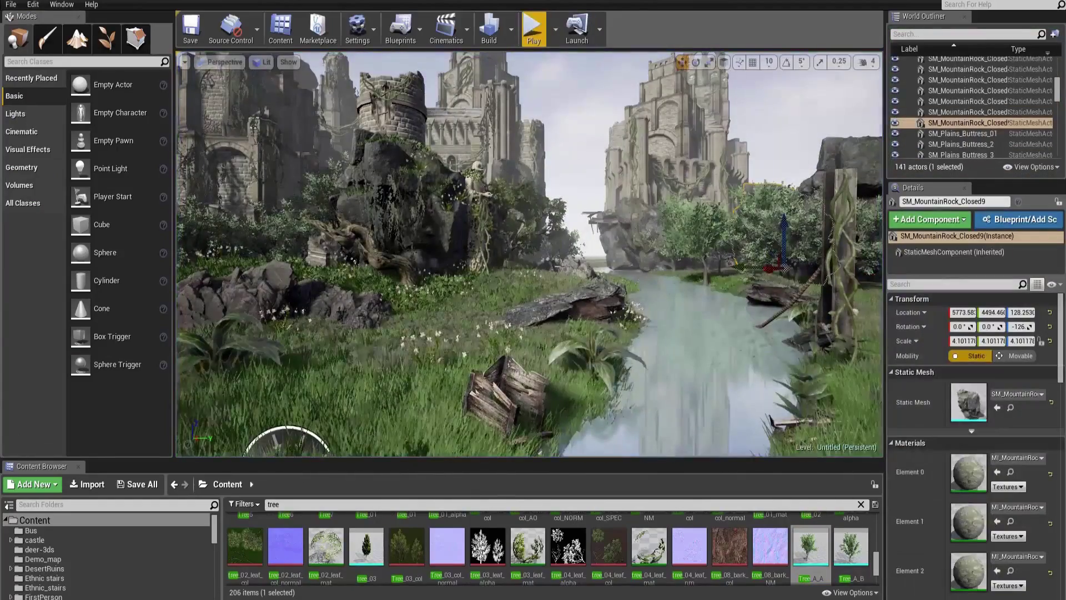
pyautogui.moveTo(851, 547); pyautogui.dragTo(724, 284)
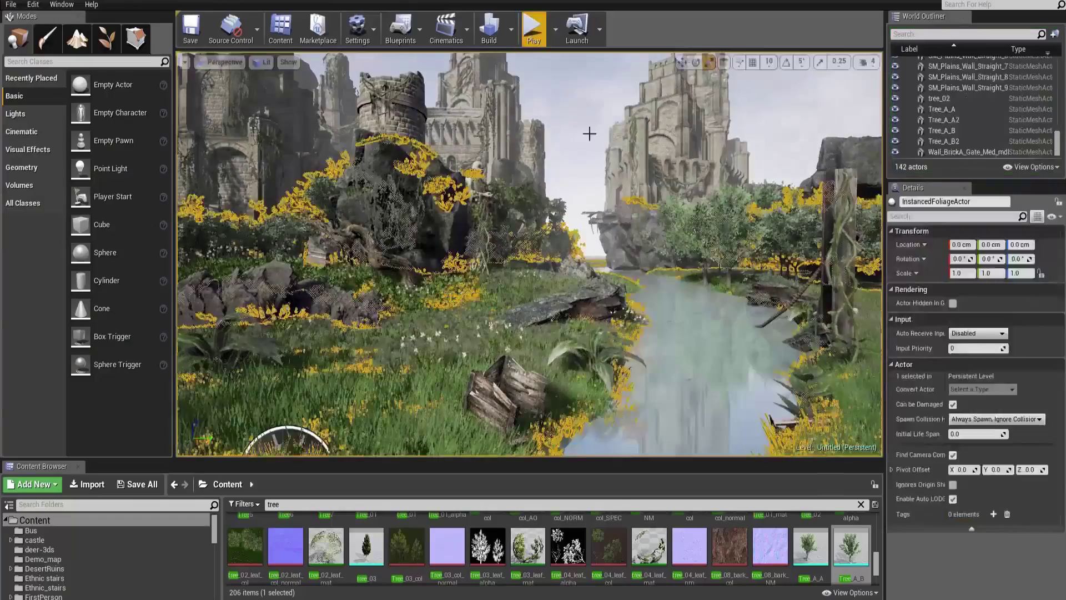
# Step: Duplicate the ruin piece on the right rock and shift the copy up and right
pyautogui.click(524, 54)
pyautogui.click(772, 92)
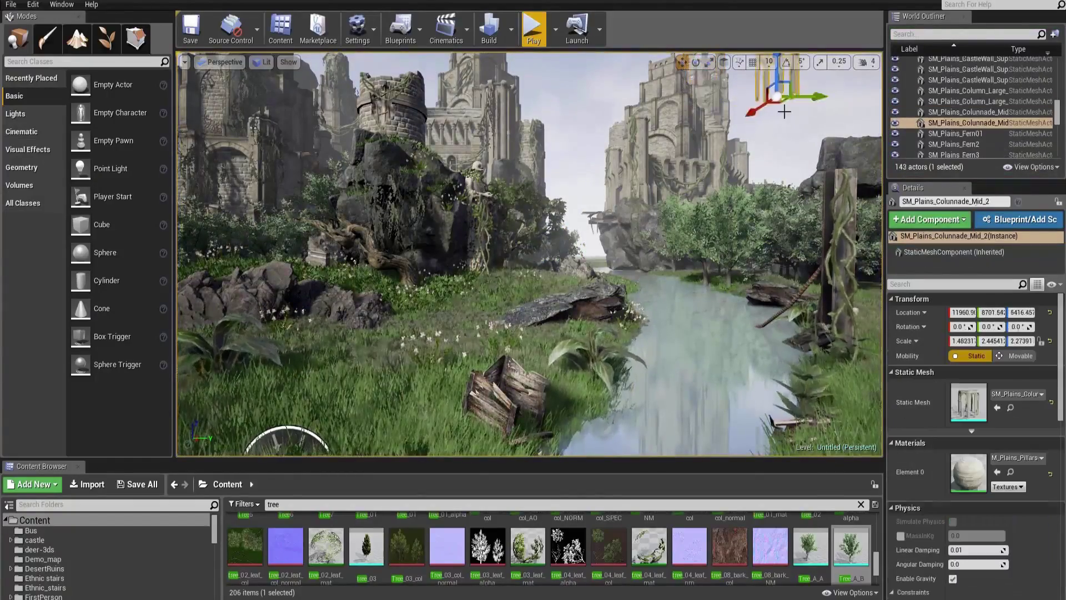
pyautogui.keyDown('alt'); pyautogui.moveTo(762, 178); pyautogui.dragTo(822, 105); pyautogui.keyUp('alt')
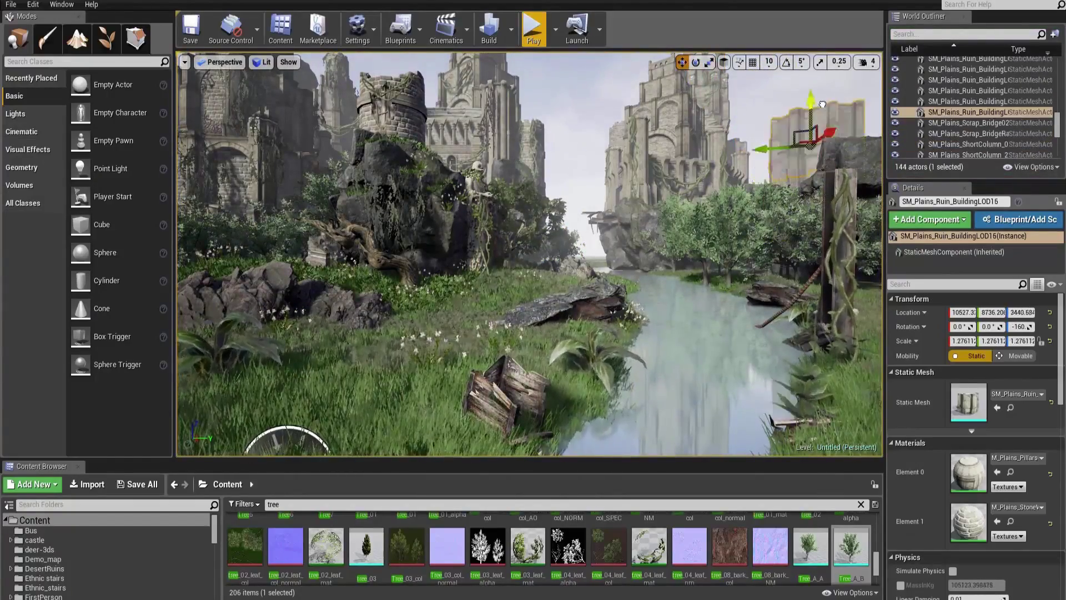
pyautogui.click(820, 97)
pyautogui.click(811, 130)
# Step: Focus on the ruin, select the colonnade piece, and add a vine to the tower
pyautogui.press('f')
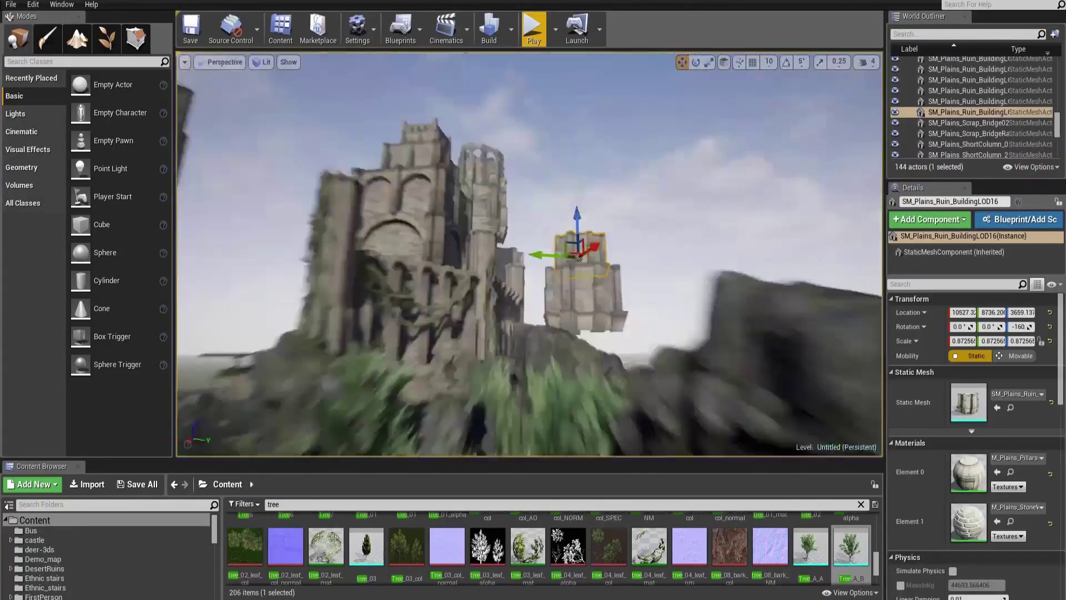
pyautogui.click(493, 174)
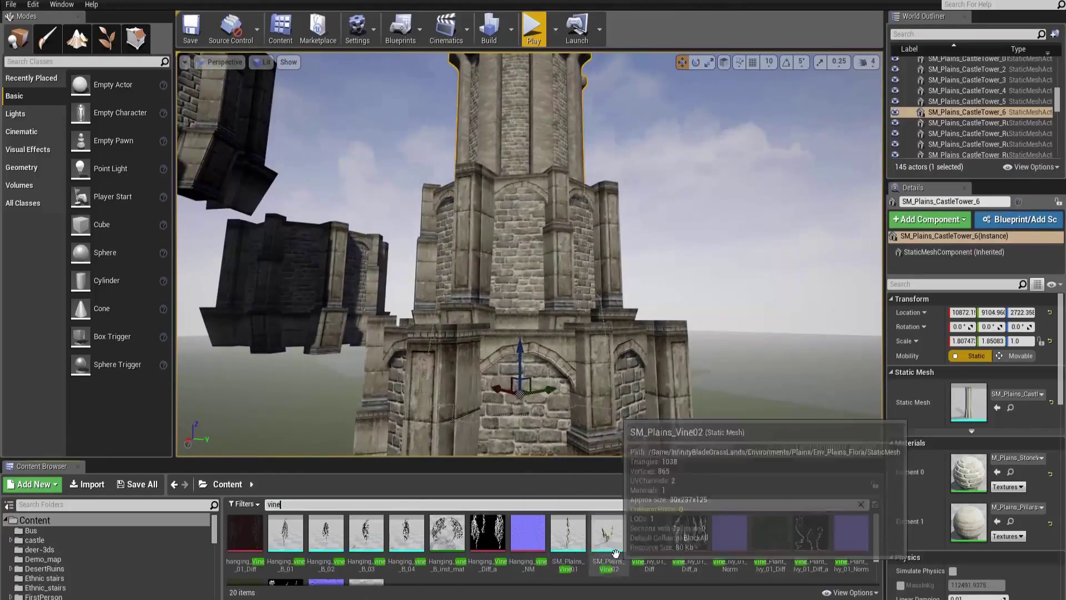
pyautogui.moveTo(608, 533); pyautogui.dragTo(483, 272)
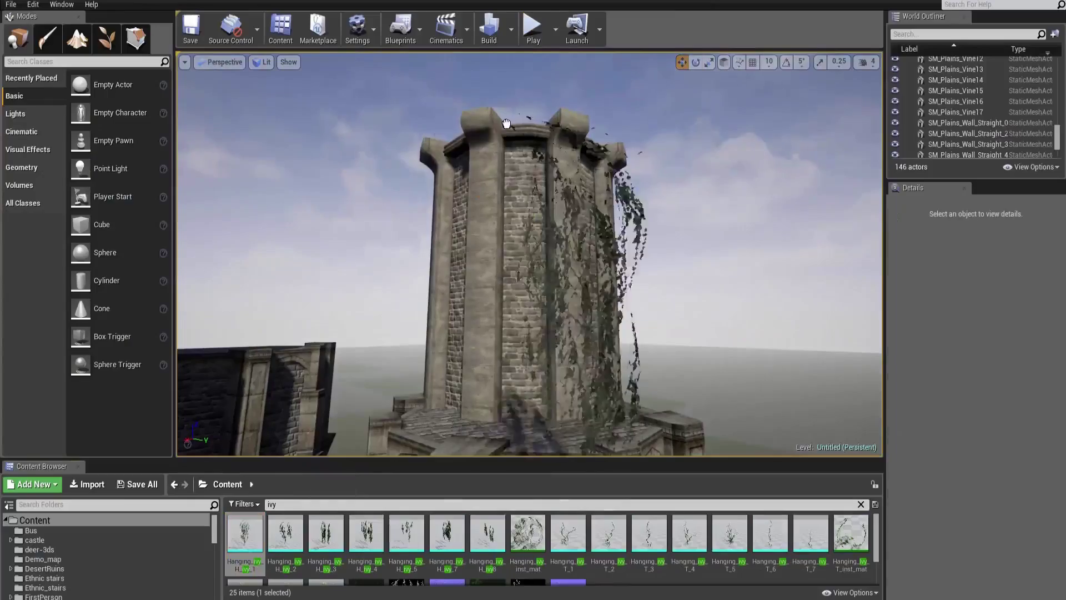
# Step: Select the Hanging_ivy_H strand draped down the new round tower
pyautogui.click(470, 123)
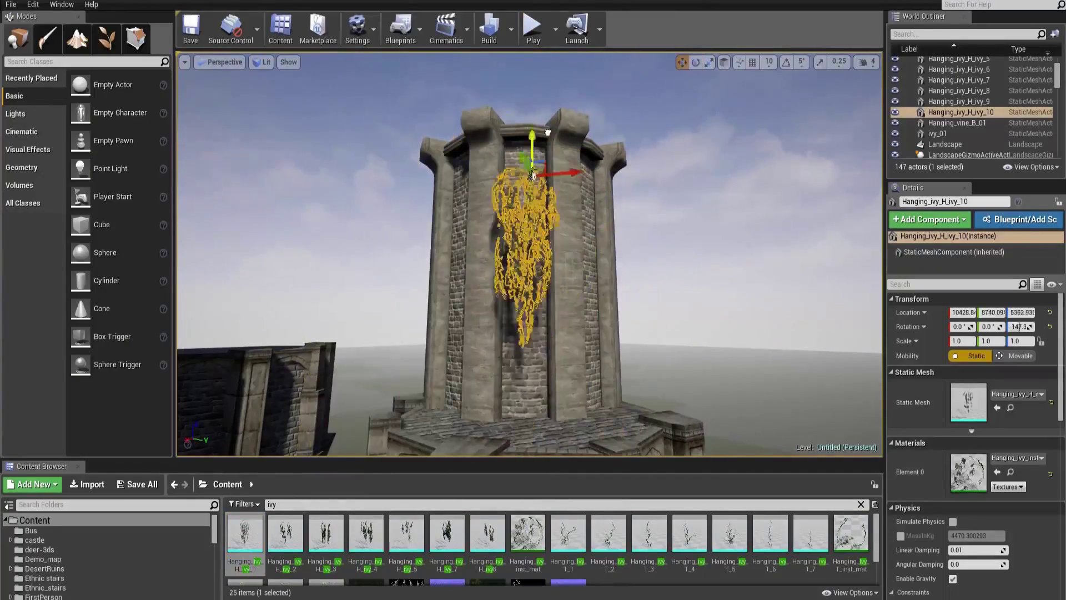